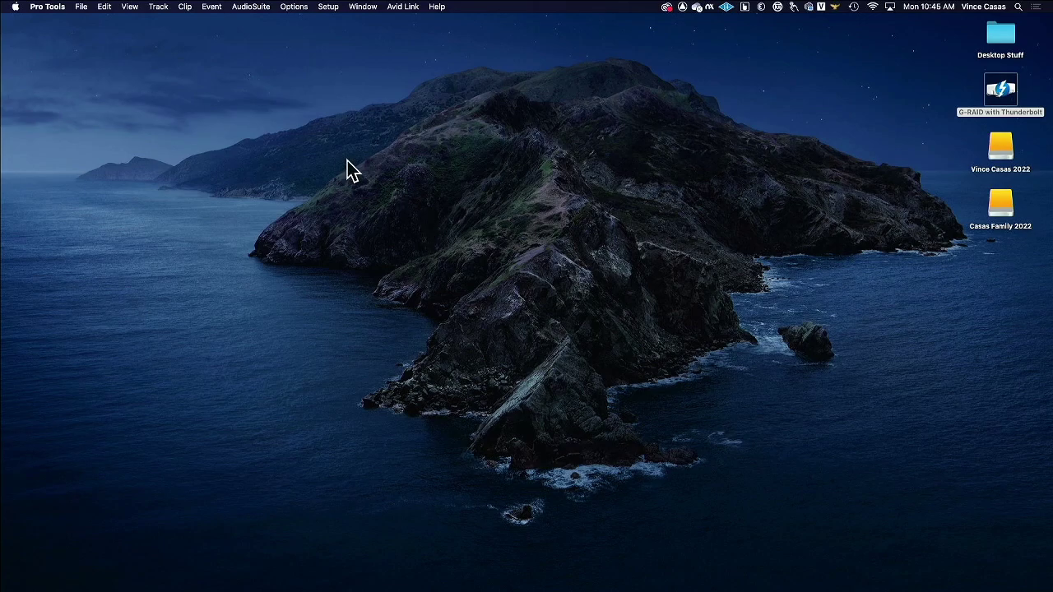
Create a new local session named "Assignment 2.4 - Your Name" and save it on the Desktop
{"action": "left_click", "coordinate": [80, 7]}
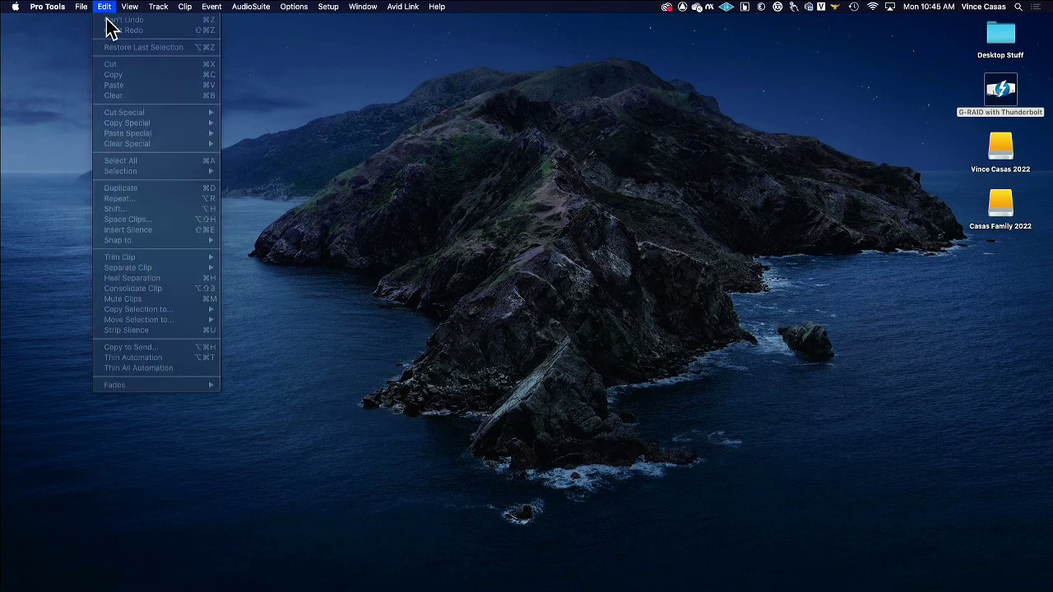
{"action": "left_click", "coordinate": [88, 19]}
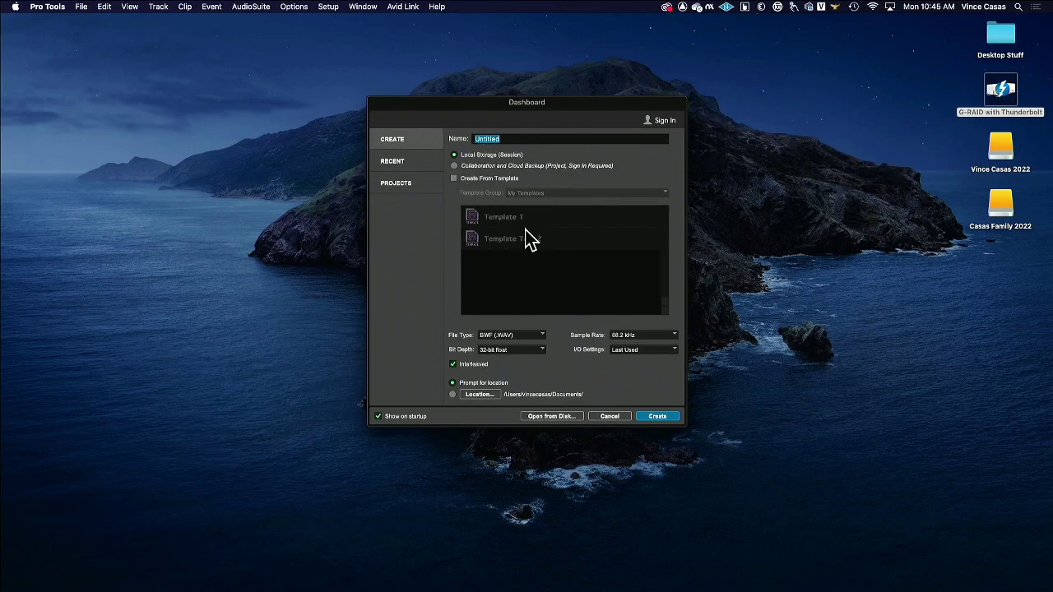
{"action": "type", "text": "Assignment"}
{"action": "type", "text": "Name"}
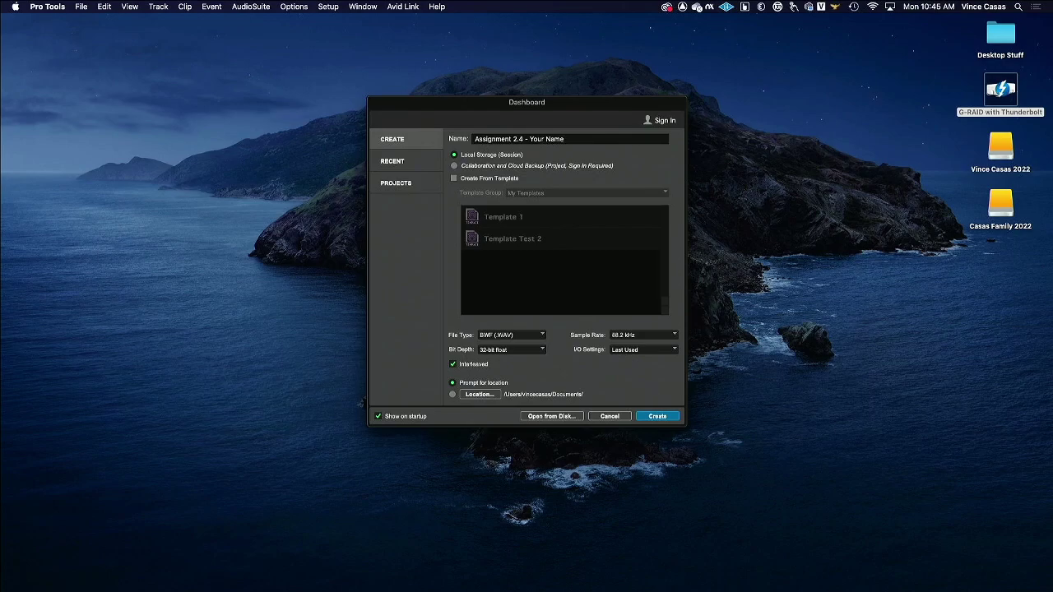
{"action": "key", "text": "Return"}
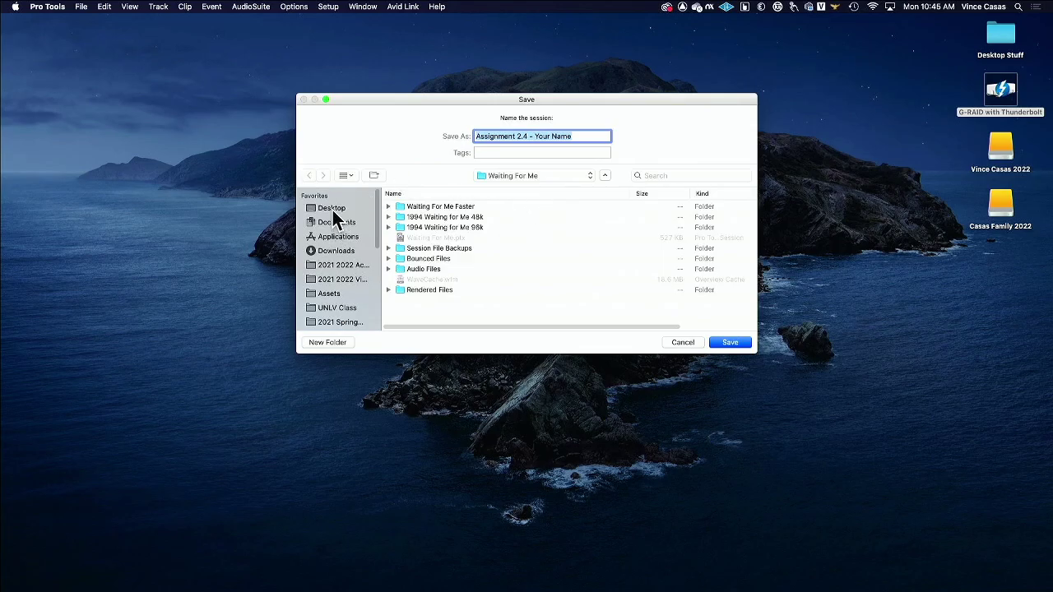
{"action": "left_click", "coordinate": [333, 208]}
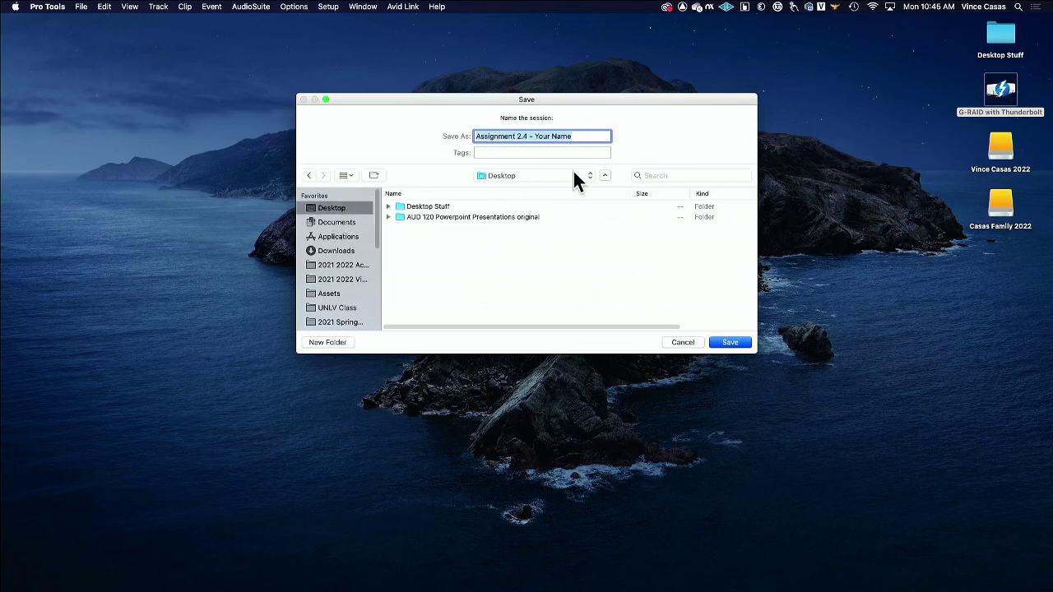
{"action": "left_click", "coordinate": [731, 342]}
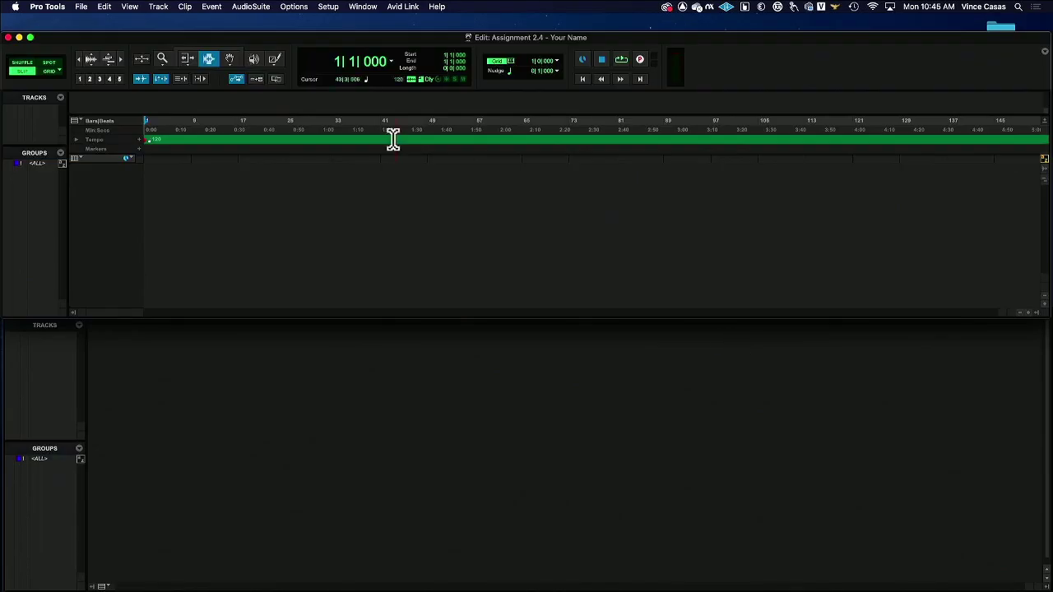
Arrange the Mix and Edit windows in a cascade and move the Edit window up to just below the menu bar
{"action": "left_click_drag", "start_coordinate": [362, 33], "coordinate": [359, 12]}
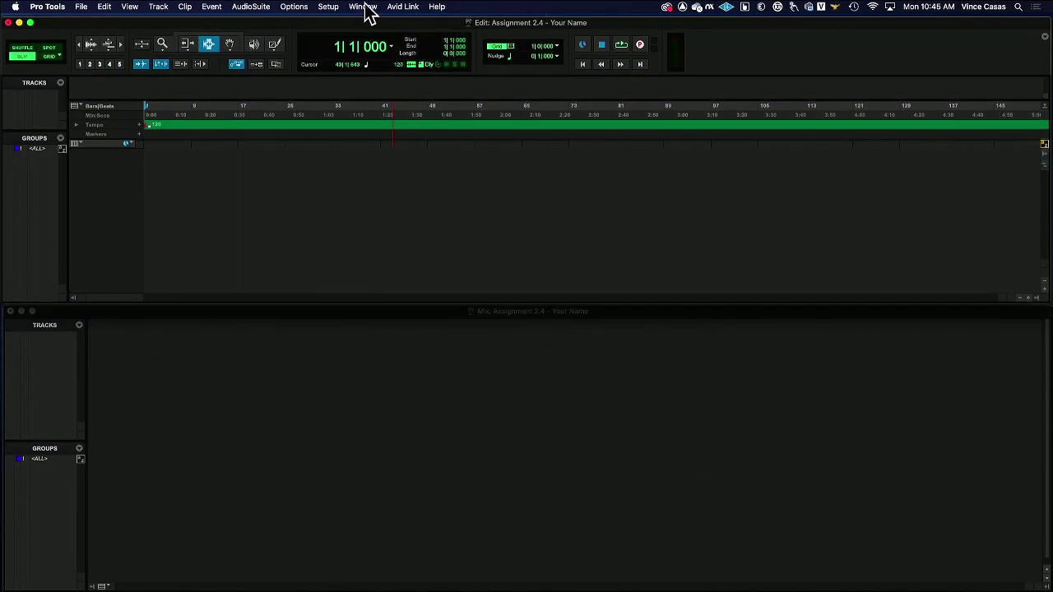
{"action": "left_click", "coordinate": [366, 8]}
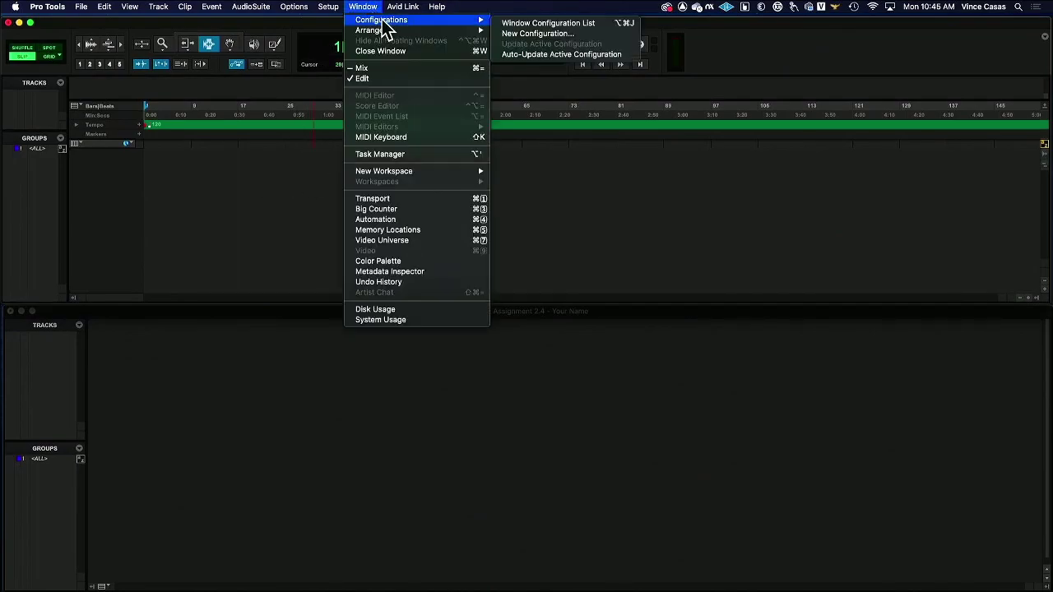
{"action": "mouse_move", "coordinate": [470, 31]}
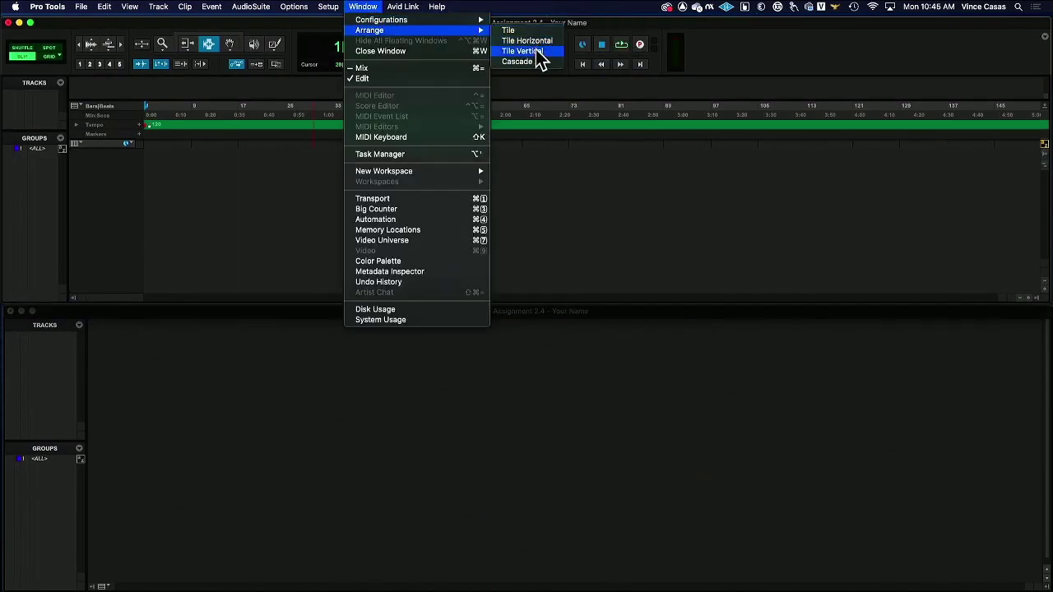
{"action": "left_click", "coordinate": [535, 64]}
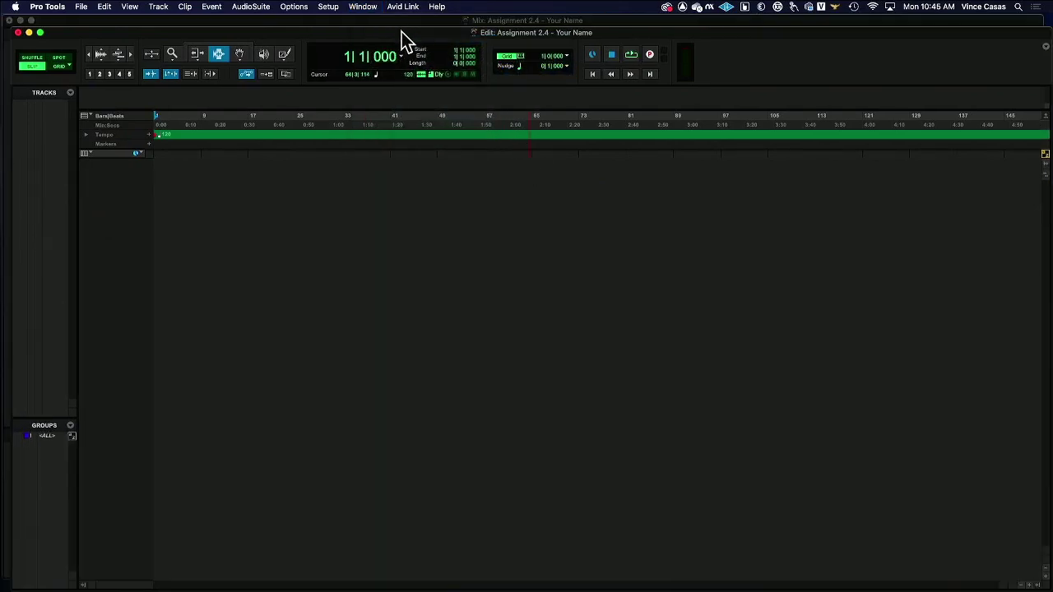
{"action": "left_click_drag", "start_coordinate": [401, 32], "coordinate": [393, 18]}
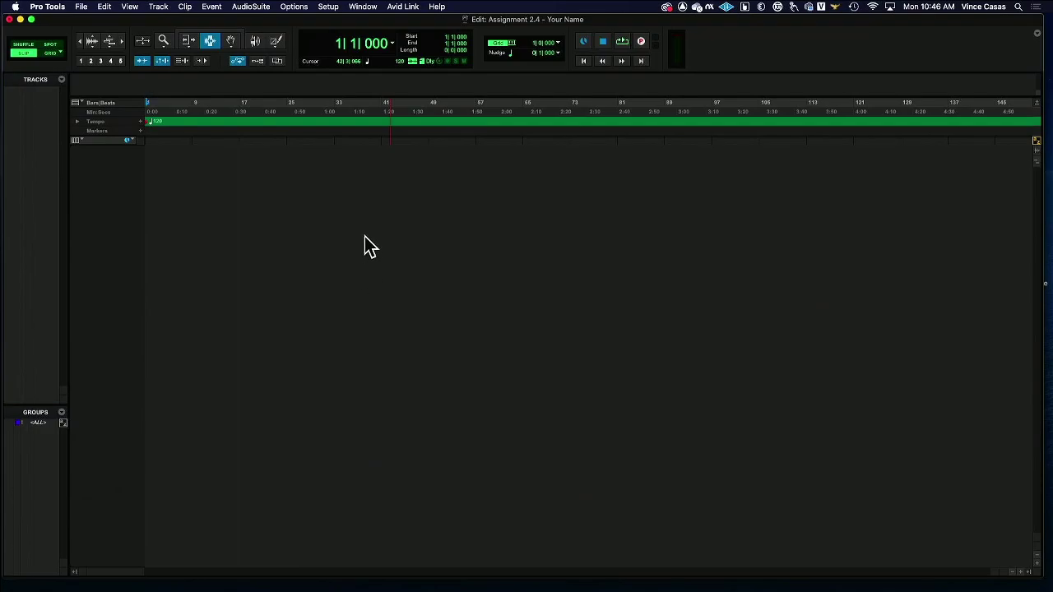
{"action": "left_click", "coordinate": [301, 10]}
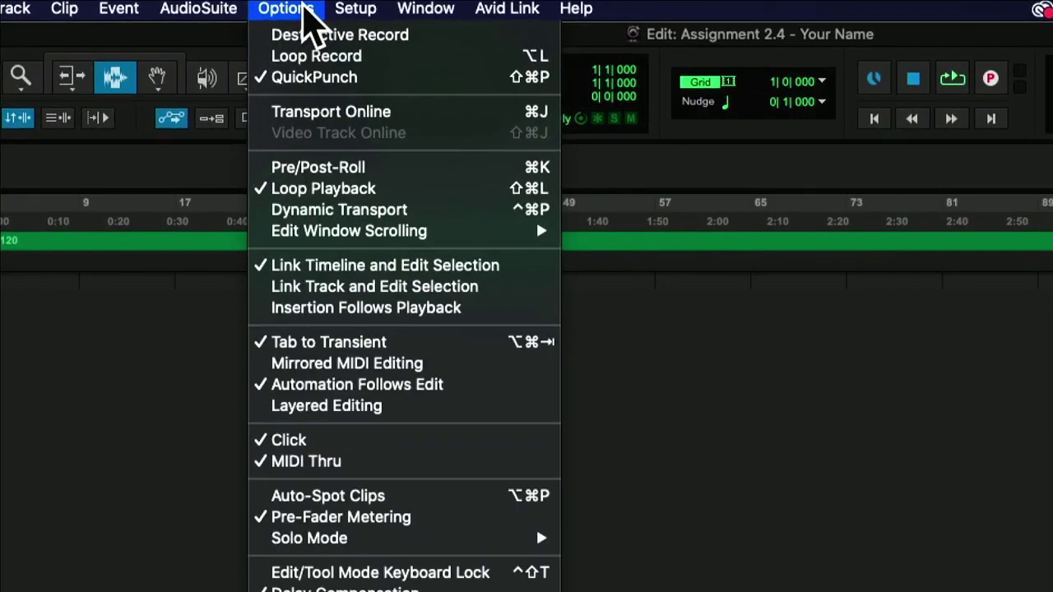
{"action": "mouse_move", "coordinate": [327, 7]}
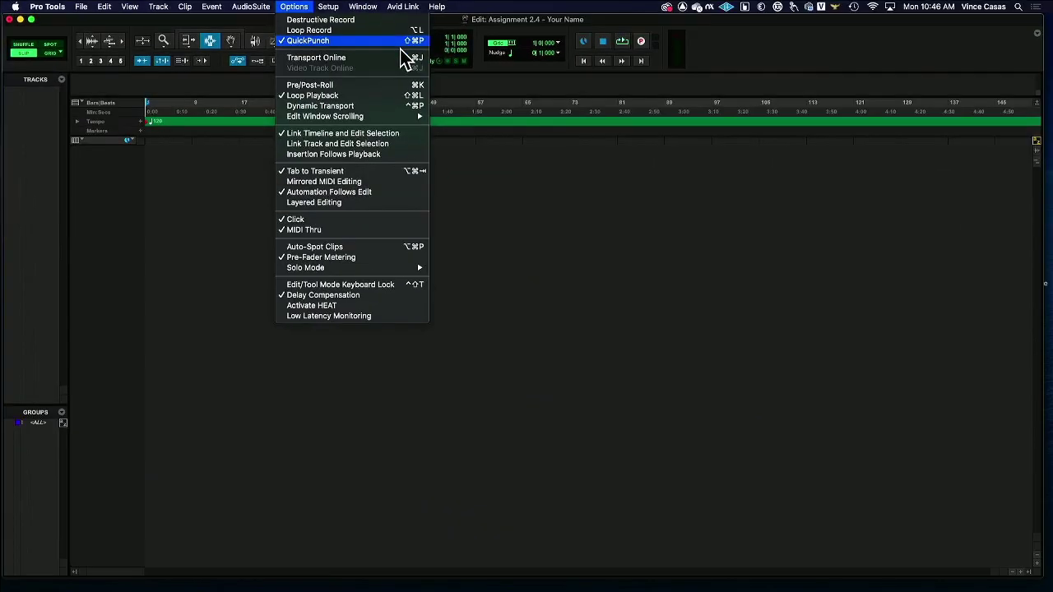
{"action": "left_click", "coordinate": [512, 196]}
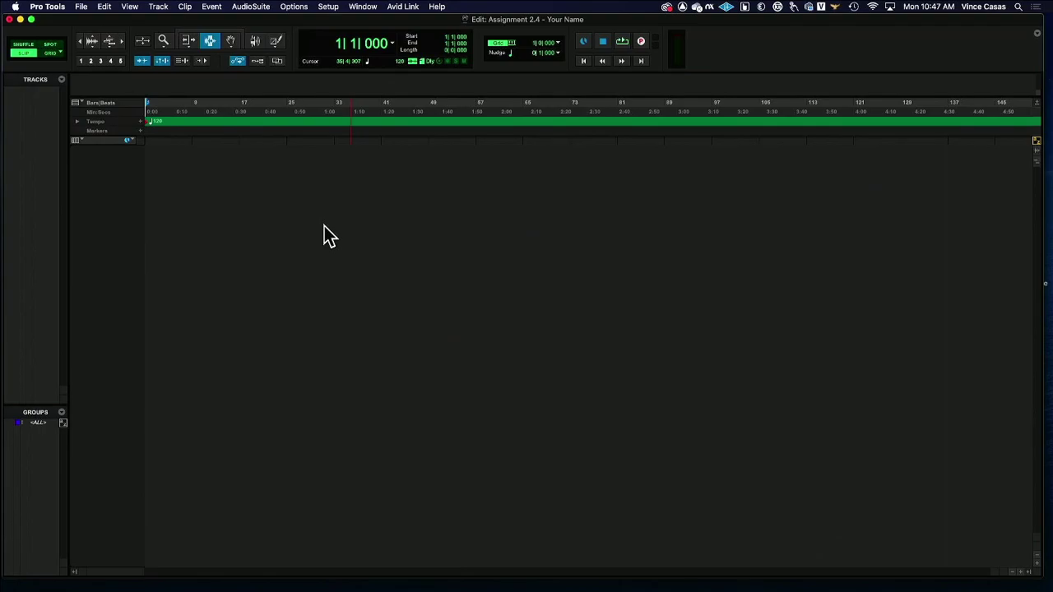
Start adding one new track and set it up as a stereo Instrument Track
{"action": "left_click", "coordinate": [156, 6]}
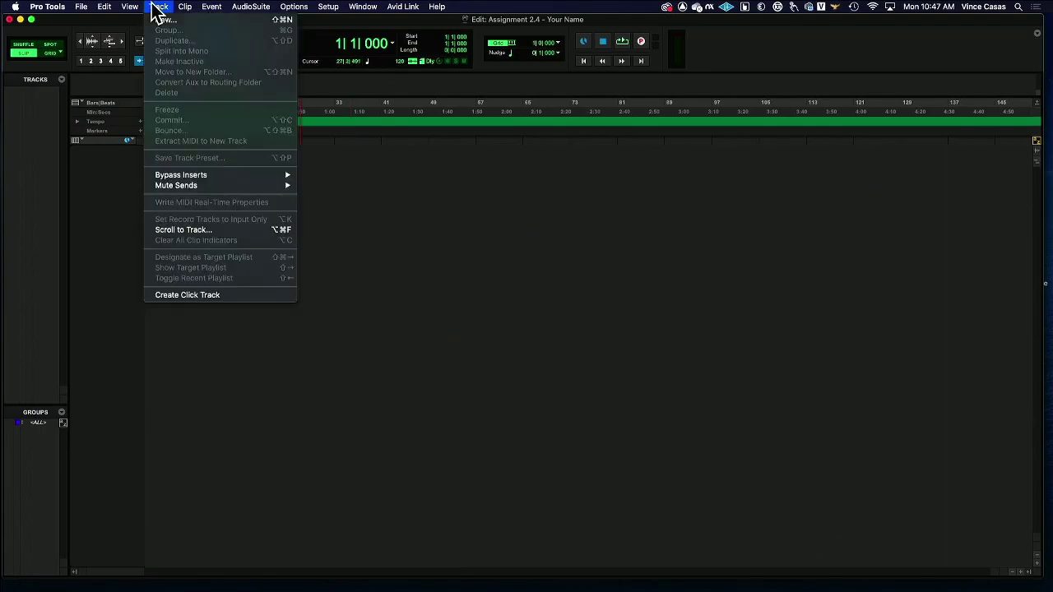
{"action": "left_click", "coordinate": [413, 216]}
{"action": "key", "text": "super+shift+n"}
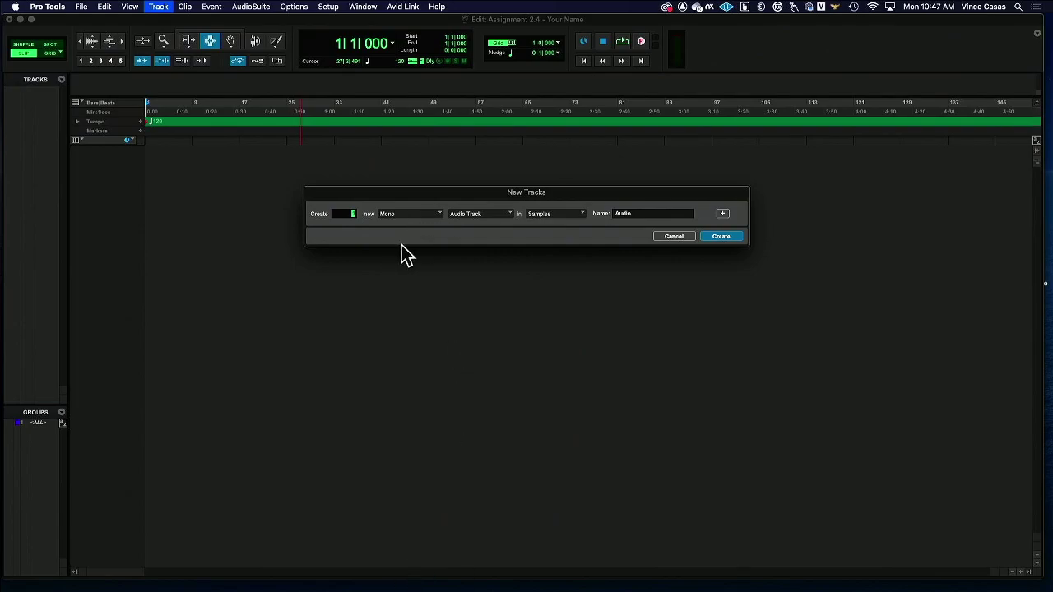
{"action": "left_click", "coordinate": [423, 217]}
{"action": "left_click", "coordinate": [406, 228]}
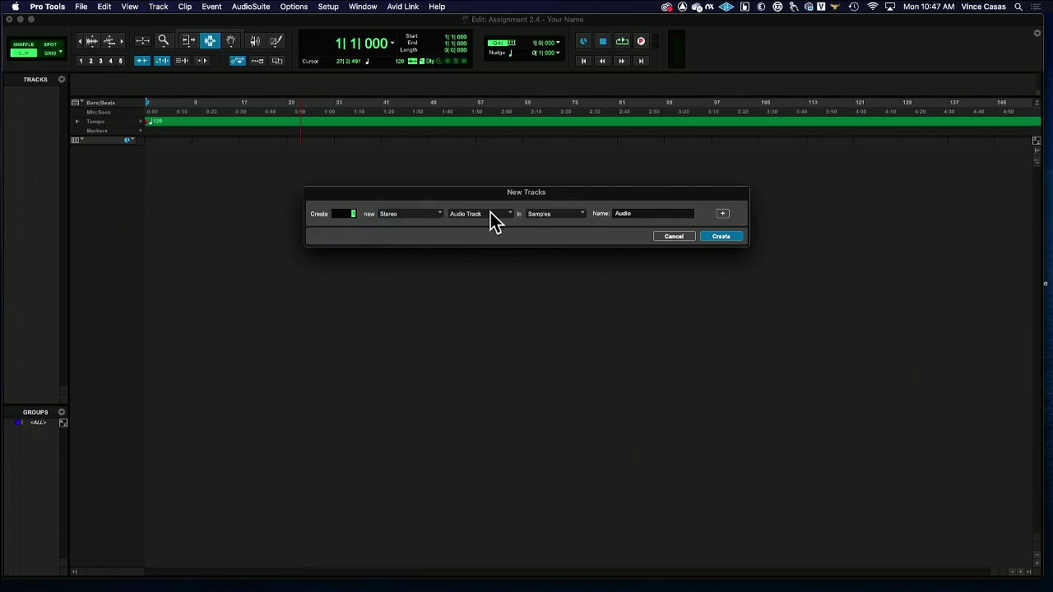
{"action": "left_click", "coordinate": [490, 213]}
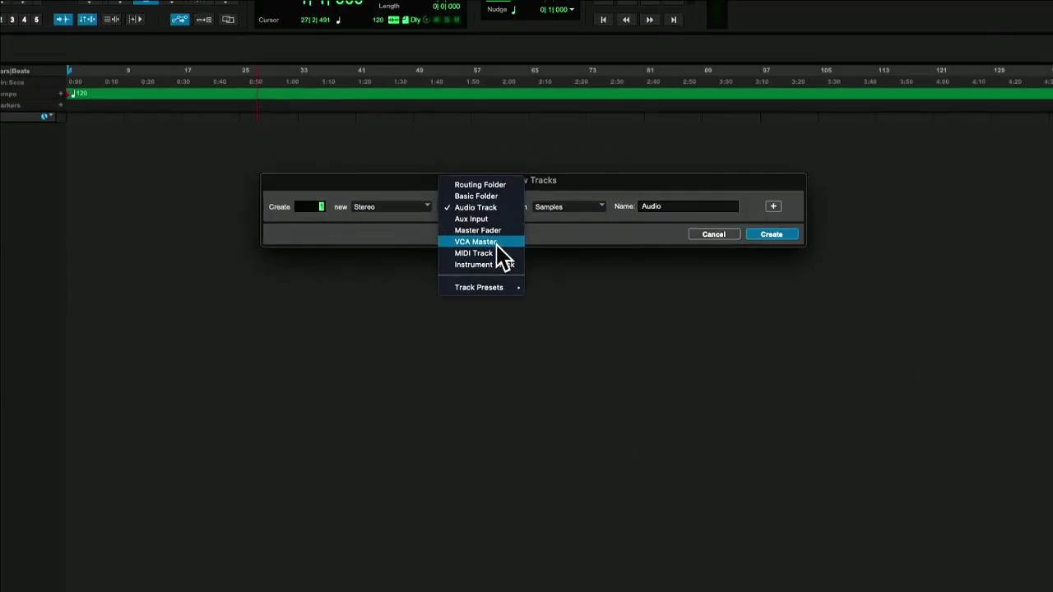
{"action": "left_click", "coordinate": [503, 264]}
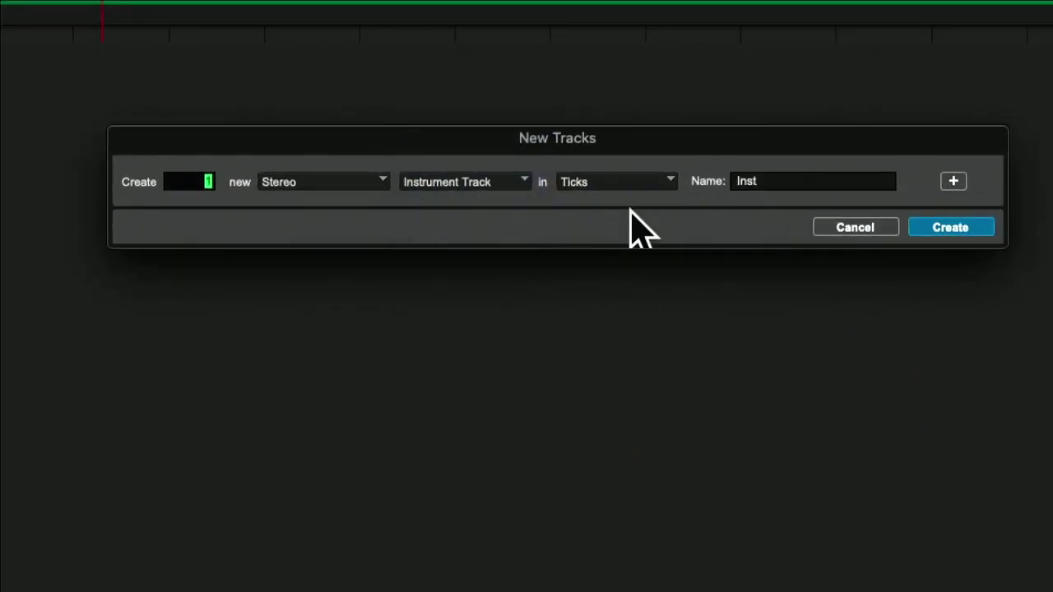
Name the new instrument track "MIDI Drums" and create it
{"action": "double_click", "coordinate": [750, 183]}
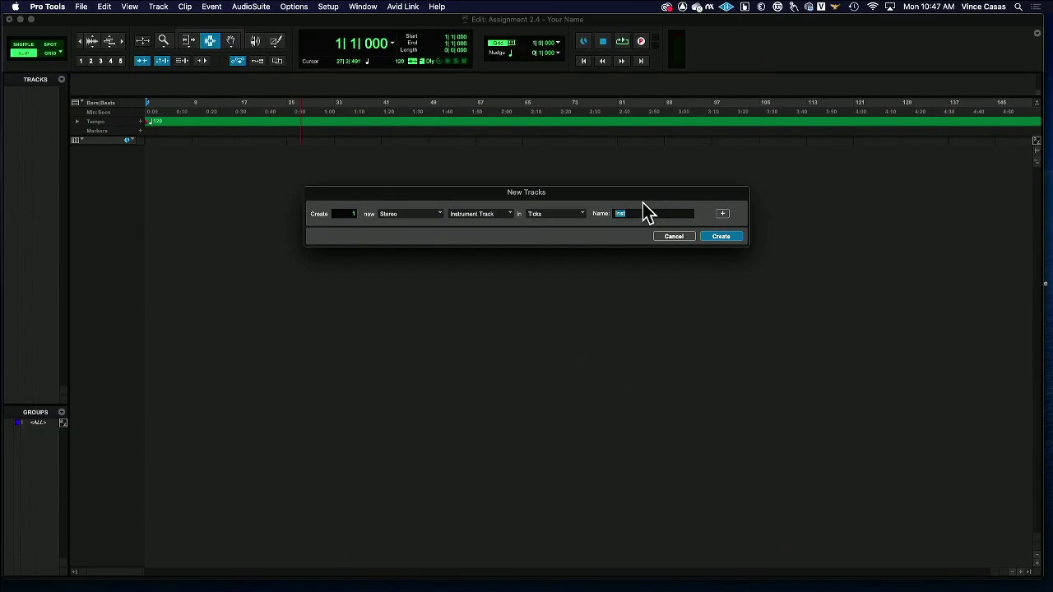
{"action": "type", "text": "MIDI DRu"}
{"action": "key", "text": "BackSpace"}
{"action": "key", "text": "BackSpace"}
{"action": "type", "text": "rums"}
{"action": "key", "text": "Return"}
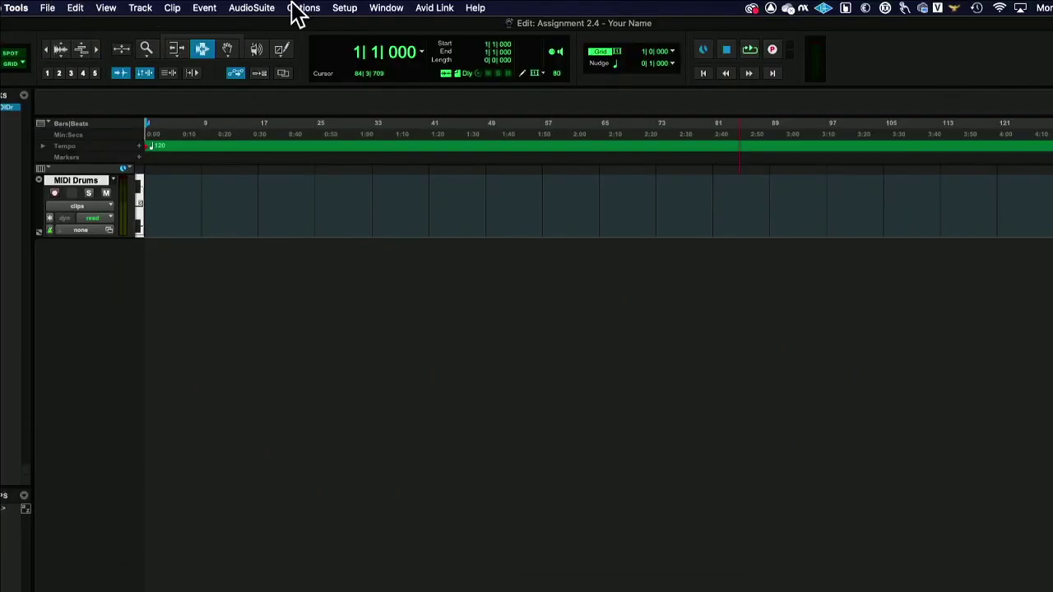
Switch from the Edit window to the Mix window
{"action": "left_click", "coordinate": [380, 9]}
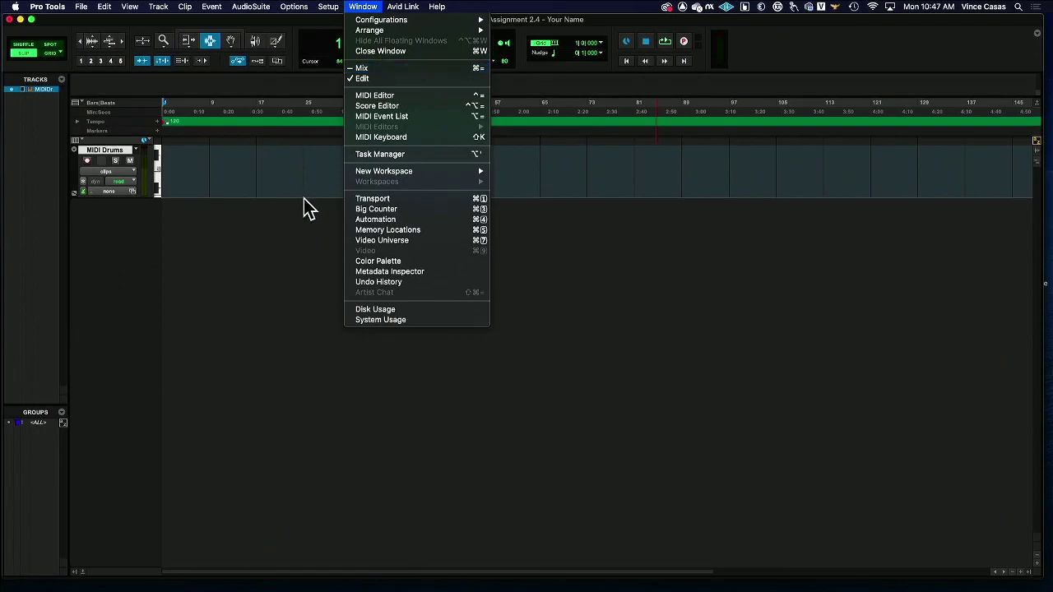
{"action": "left_click", "coordinate": [303, 216]}
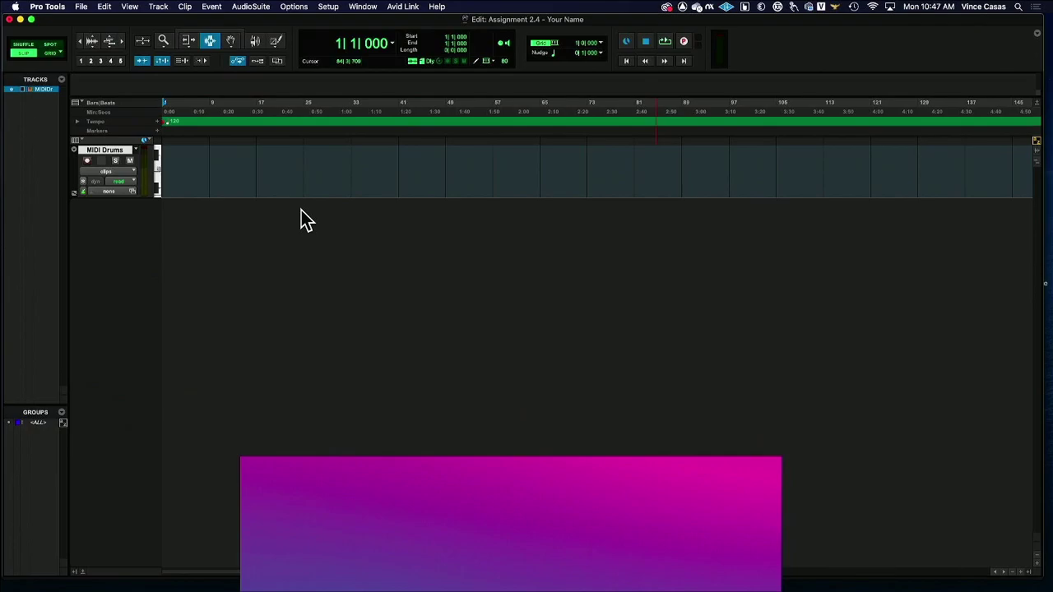
{"action": "key", "text": "super"}
{"action": "key", "text": "super+equal"}
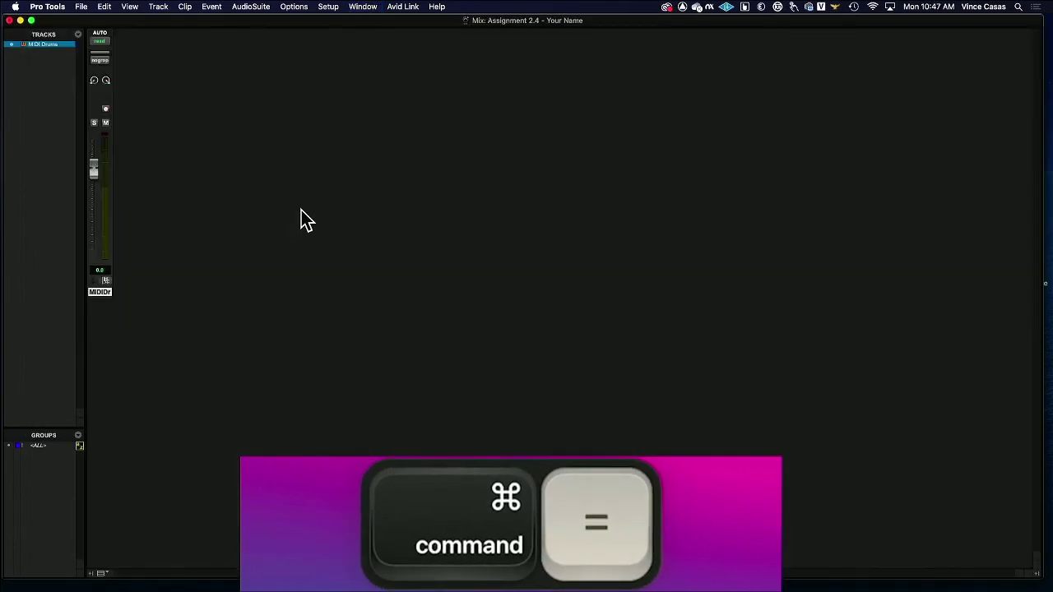
Show the Instrument, Inserts A-E, Sends A-E and I/O sections in the Mix window's channel strips
{"action": "left_click", "coordinate": [102, 574]}
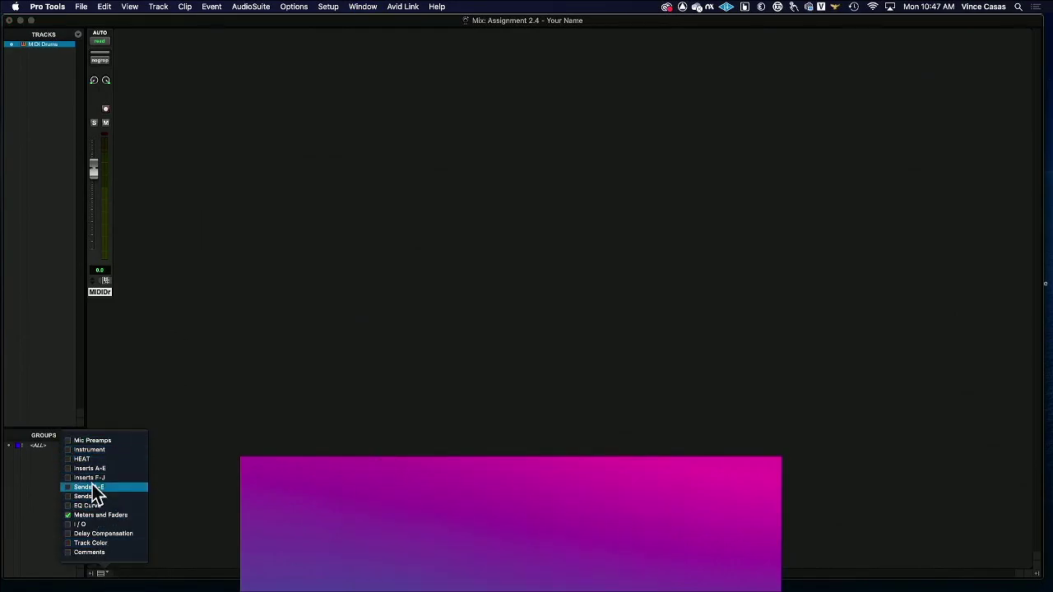
{"action": "left_click", "coordinate": [222, 489]}
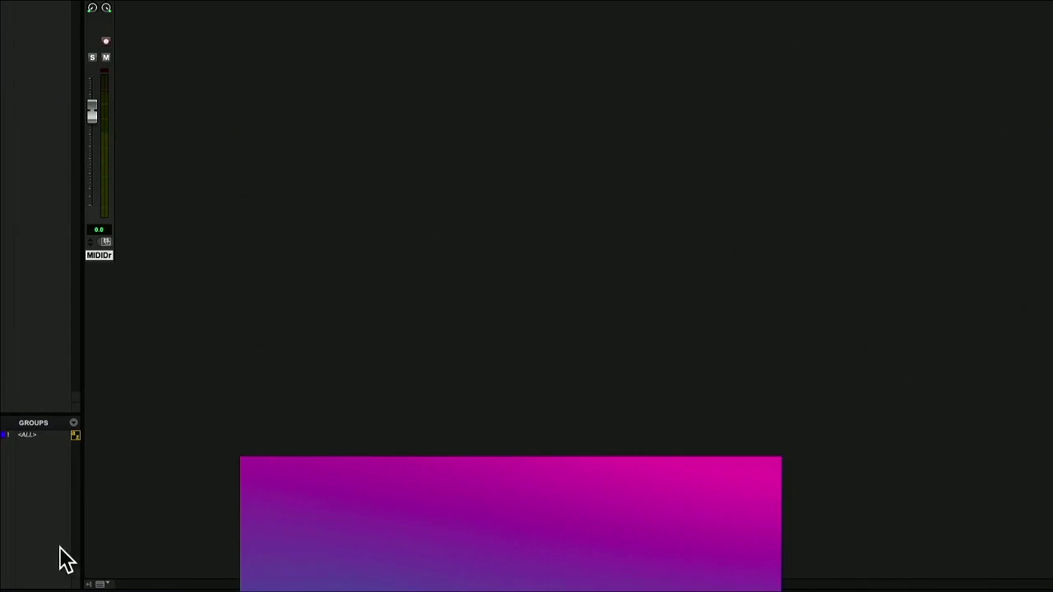
{"action": "left_click", "coordinate": [117, 585]}
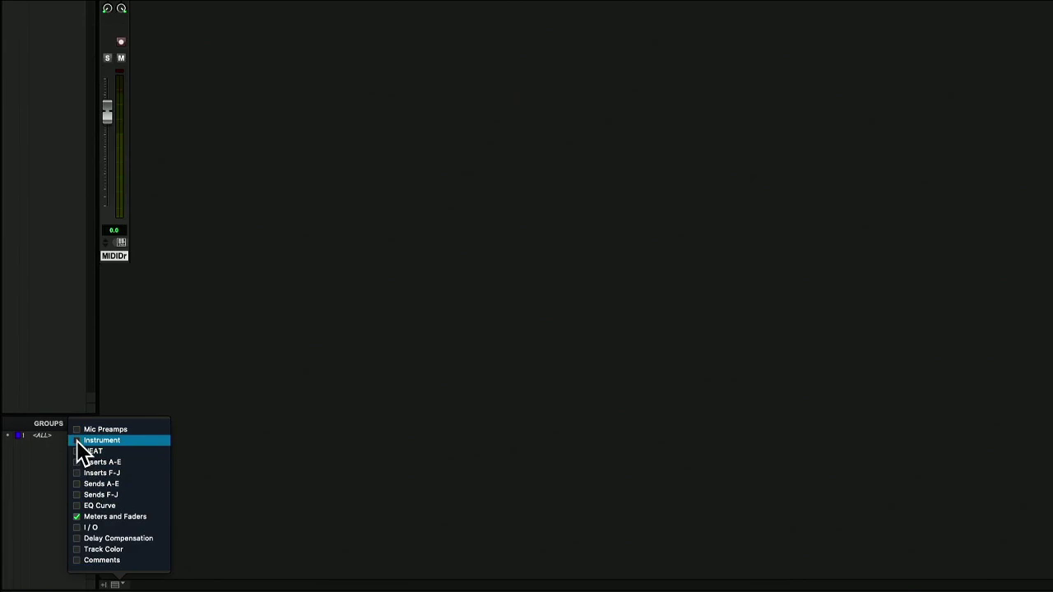
{"action": "left_click", "coordinate": [77, 441]}
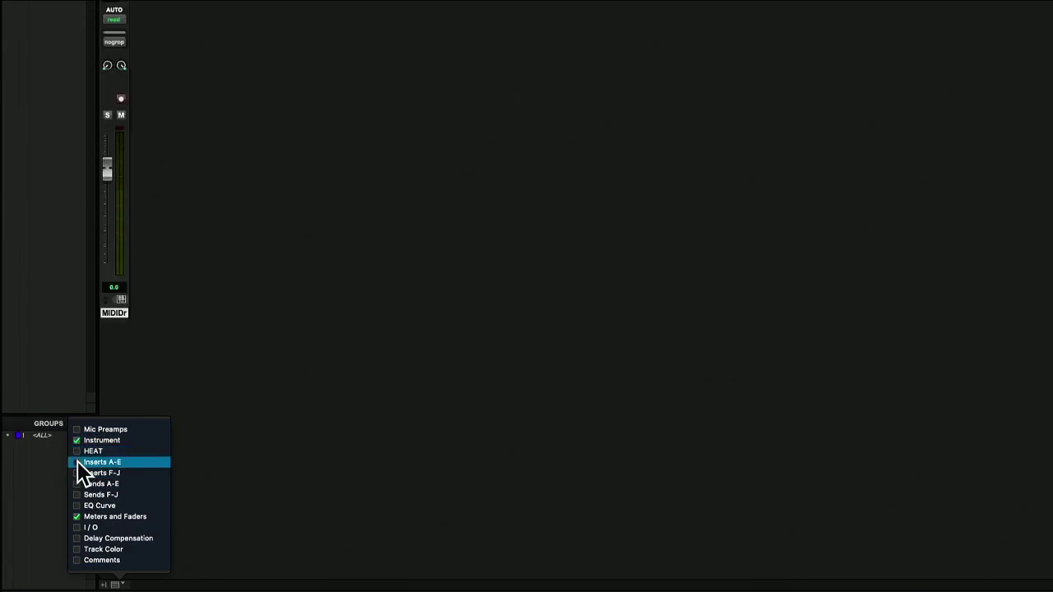
{"action": "left_click", "coordinate": [77, 462]}
{"action": "left_click", "coordinate": [79, 484]}
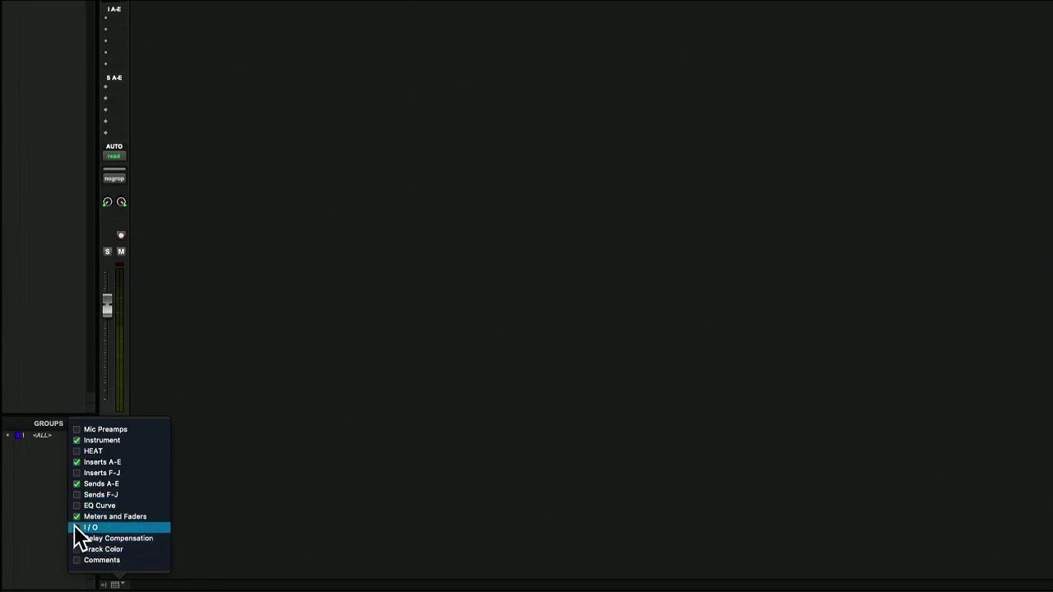
{"action": "left_click", "coordinate": [77, 527]}
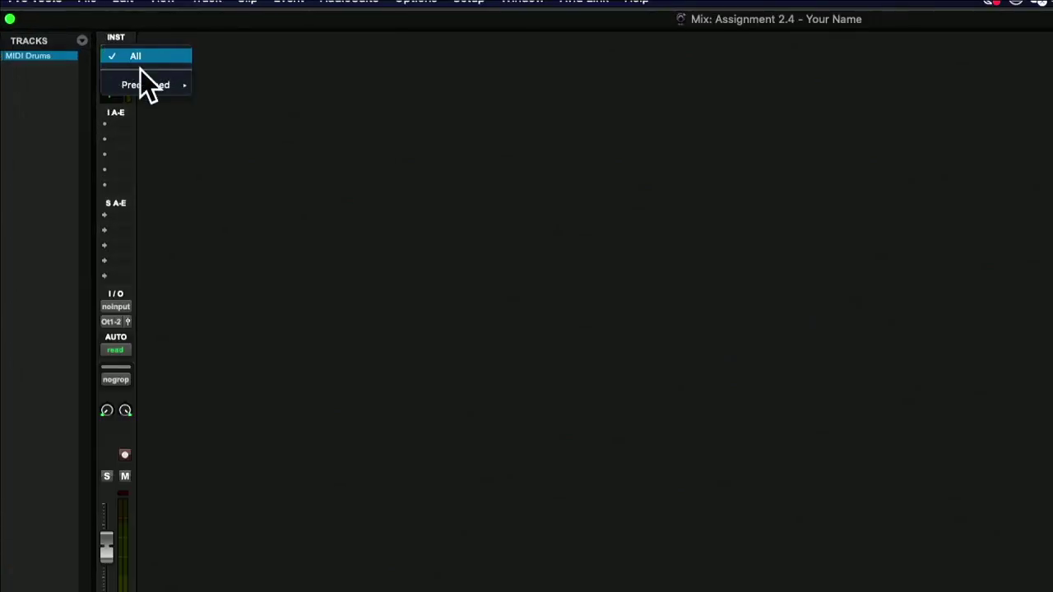
{"action": "left_click", "coordinate": [228, 38]}
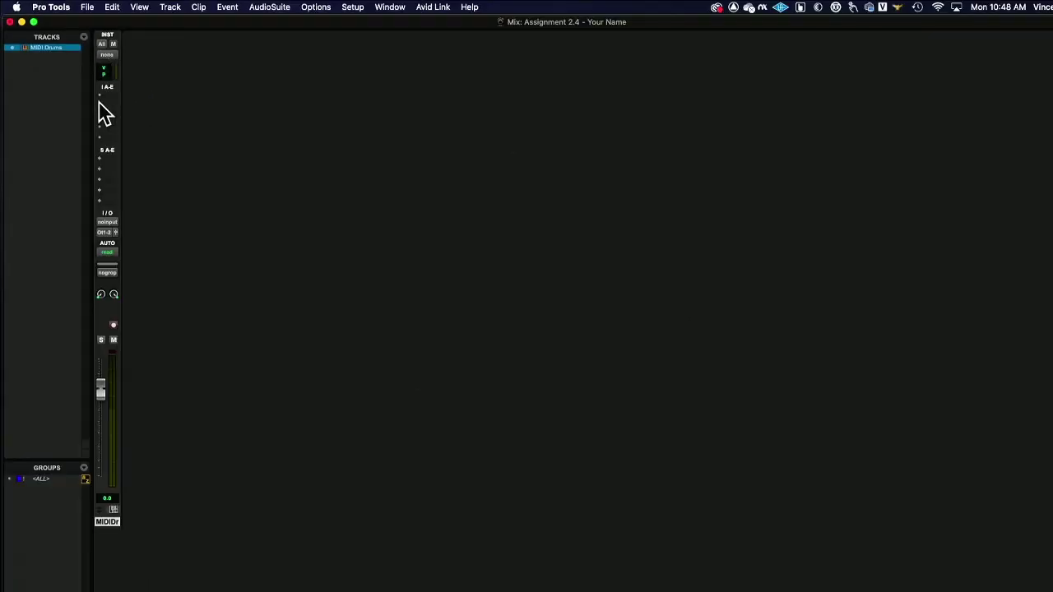
Insert the stereo multichannel instrument plug-in Kontakt in the first insert slot of the MIDI Drums track and close its window
{"action": "left_click", "coordinate": [99, 97]}
{"action": "mouse_move", "coordinate": [172, 99]}
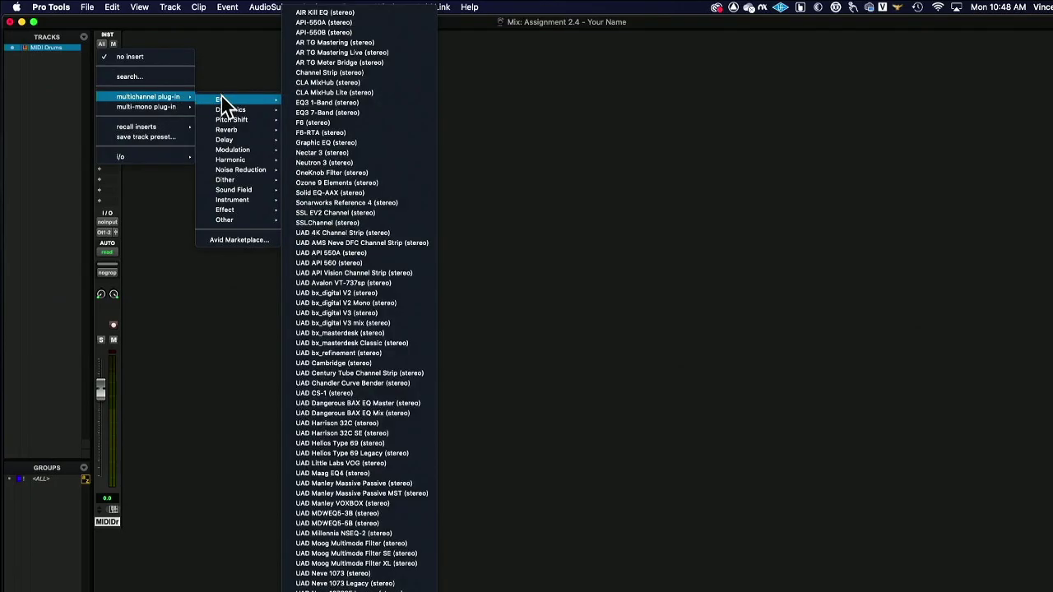
{"action": "mouse_move", "coordinate": [255, 212]}
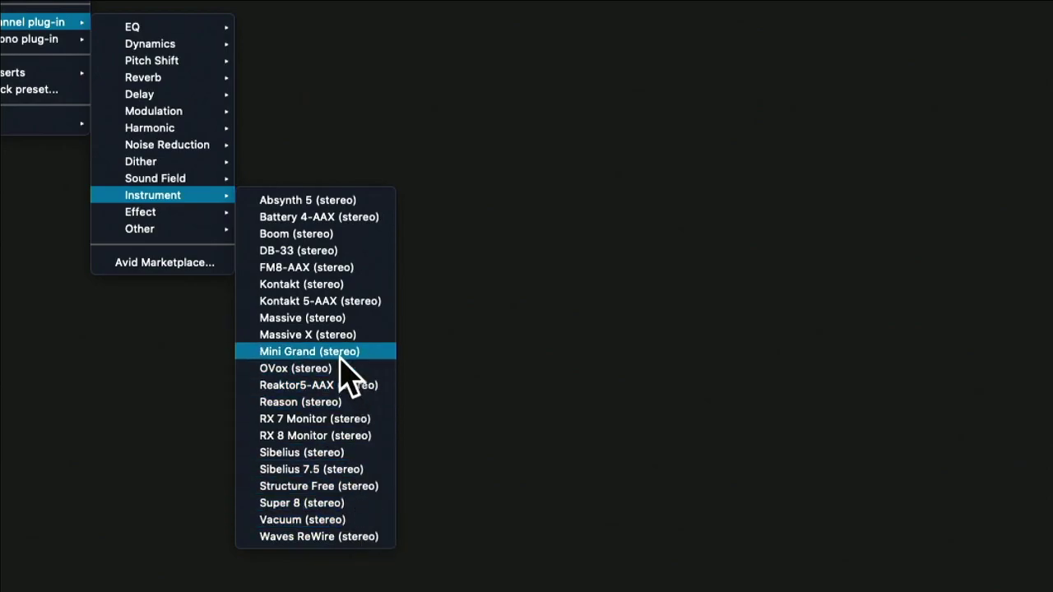
{"action": "left_click", "coordinate": [354, 284]}
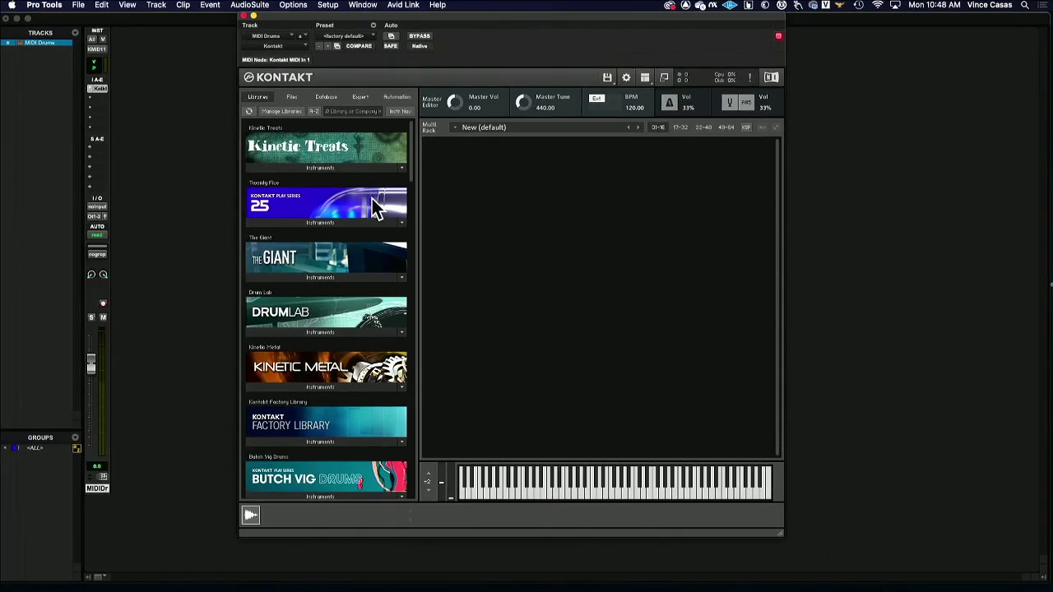
{"action": "left_click", "coordinate": [244, 16]}
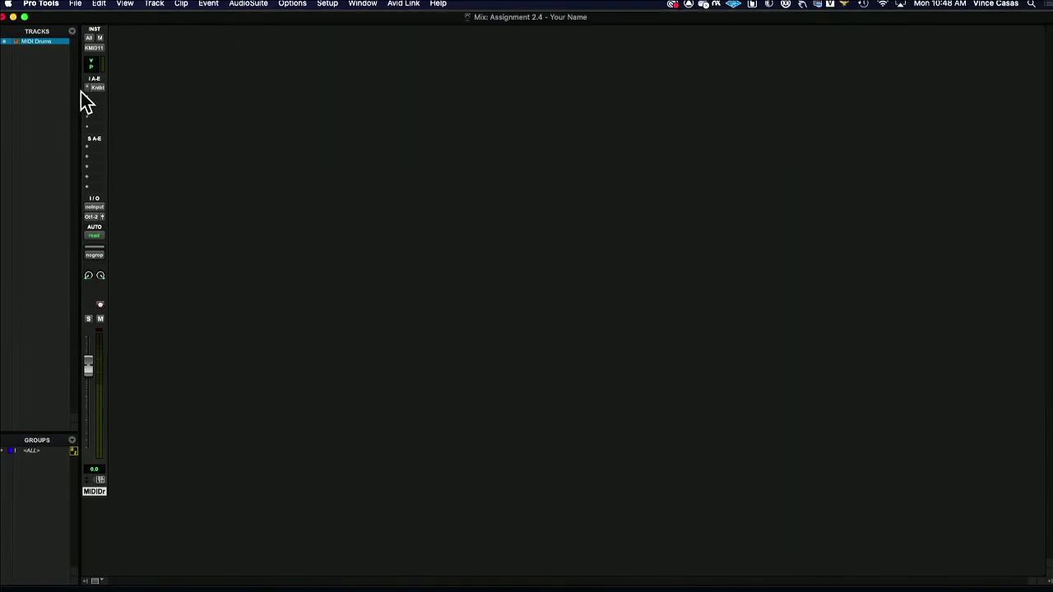
Remove the Kontakt plug-in from the first insert slot of the MIDI Drums track
{"action": "left_click", "coordinate": [92, 88]}
{"action": "left_click", "coordinate": [110, 51]}
Start importing session data from Feb 12 2022.ptx, found under 2022 Songs > Dailies 2022 > Feb 12 2022 in the personal music folder
{"action": "left_click", "coordinate": [74, 7]}
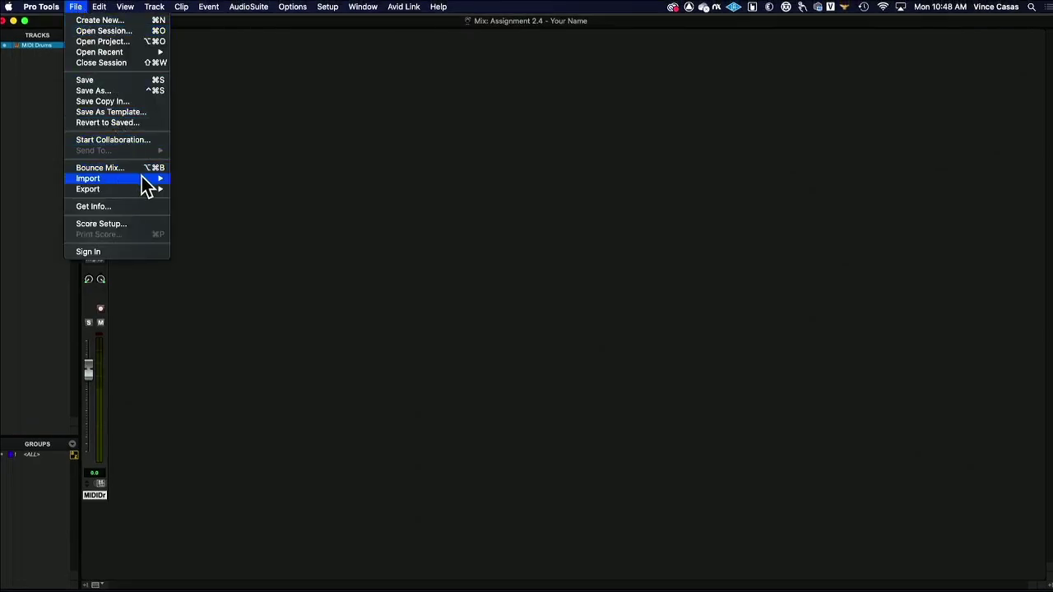
{"action": "mouse_move", "coordinate": [142, 179]}
{"action": "left_click", "coordinate": [230, 180]}
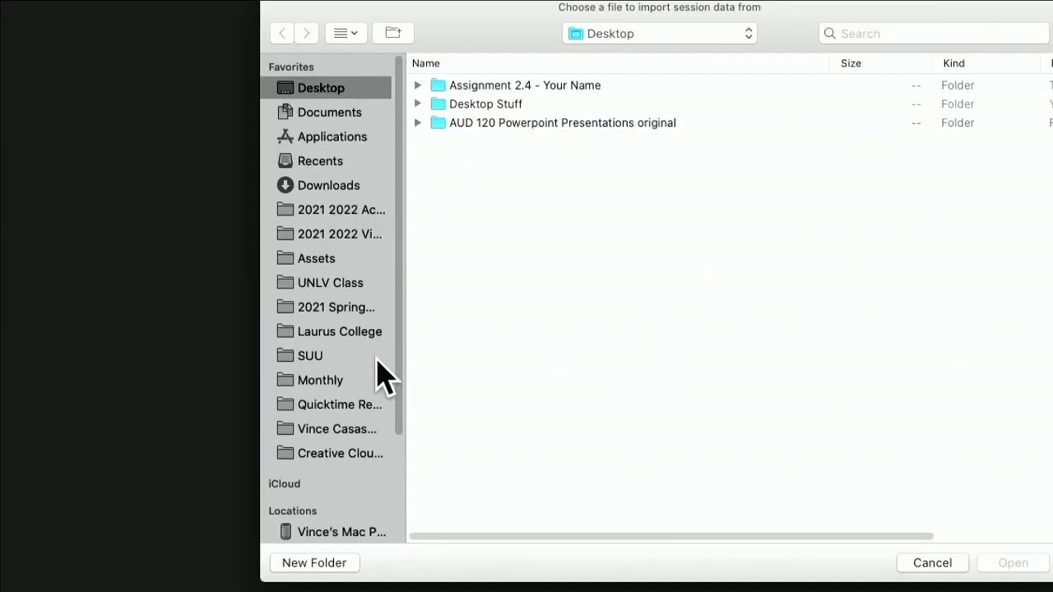
{"action": "left_click", "coordinate": [362, 432]}
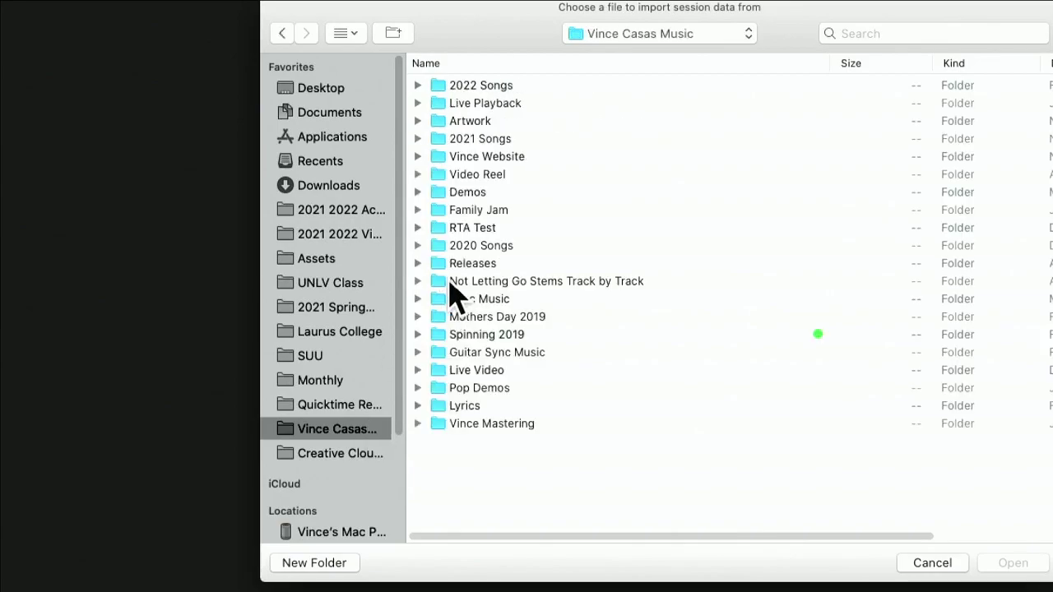
{"action": "double_click", "coordinate": [526, 85]}
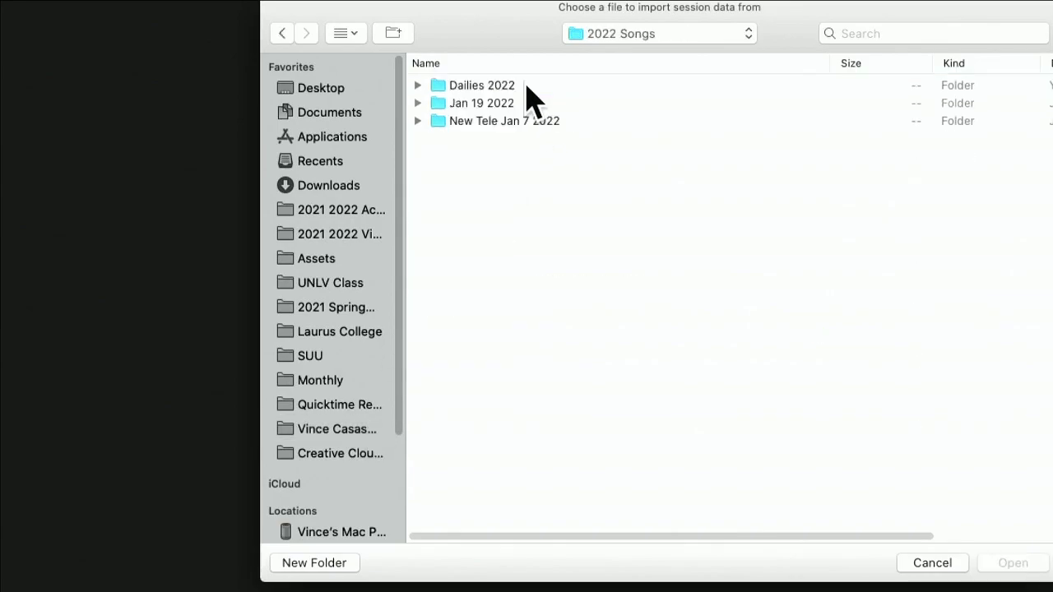
{"action": "double_click", "coordinate": [530, 86]}
{"action": "left_click", "coordinate": [524, 89]}
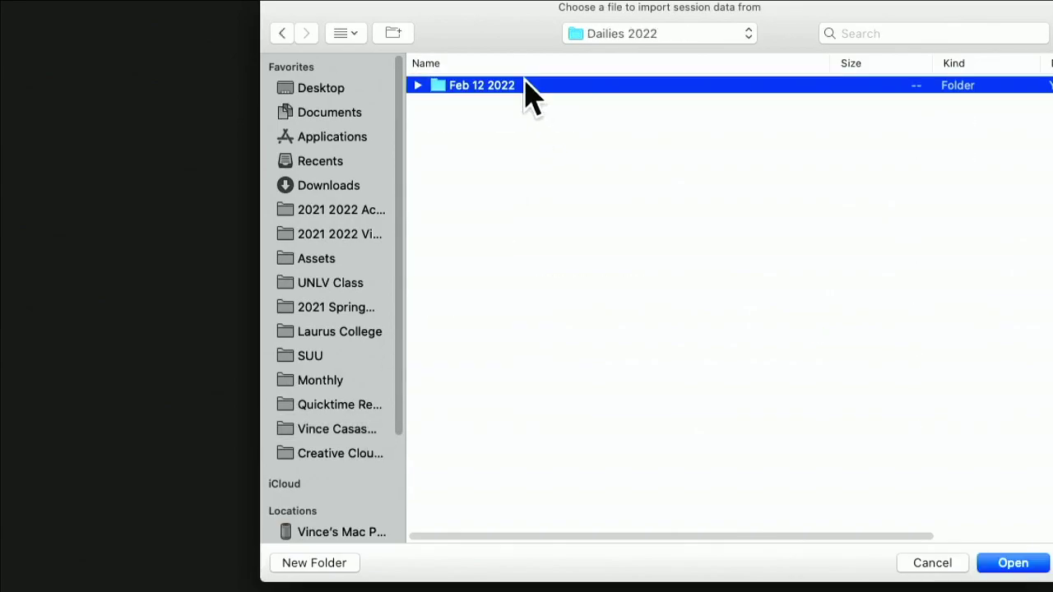
{"action": "double_click", "coordinate": [530, 90]}
{"action": "left_click", "coordinate": [559, 87]}
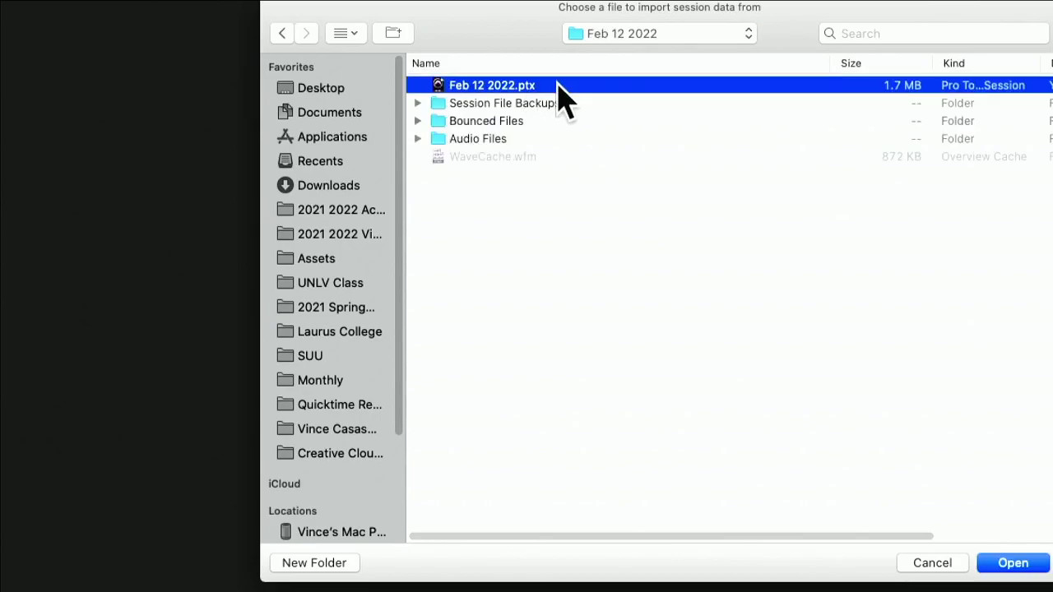
{"action": "left_click", "coordinate": [1010, 564]}
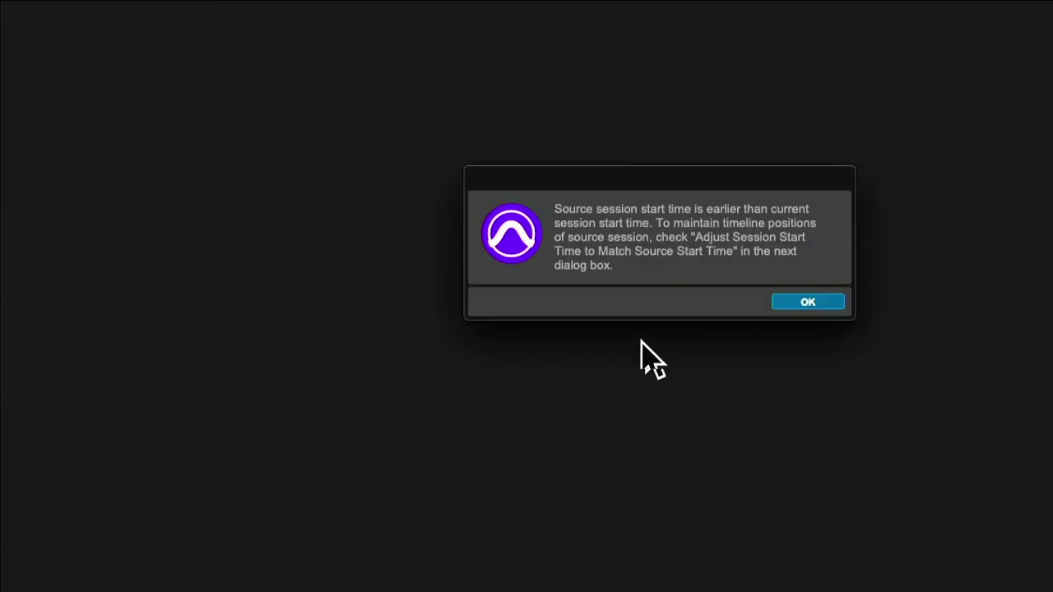
Import the source session's MIDI Drums (MIDI) and Drums (Stereo aux) tracks as new tracks
{"action": "left_click", "coordinate": [798, 302]}
{"action": "scroll", "coordinate": [605, 427], "scroll_direction": "down", "scroll_amount": 2}
{"action": "scroll", "coordinate": [605, 426], "scroll_direction": "down", "scroll_amount": 15}
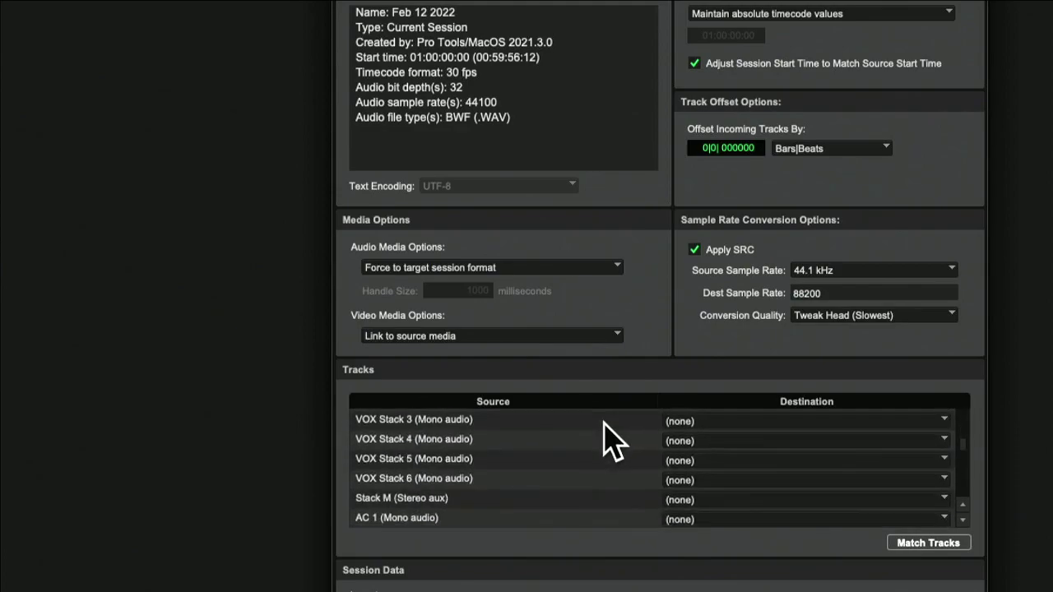
{"action": "scroll", "coordinate": [605, 434], "scroll_direction": "down", "scroll_amount": 4}
{"action": "scroll", "coordinate": [602, 431], "scroll_direction": "down", "scroll_amount": 2}
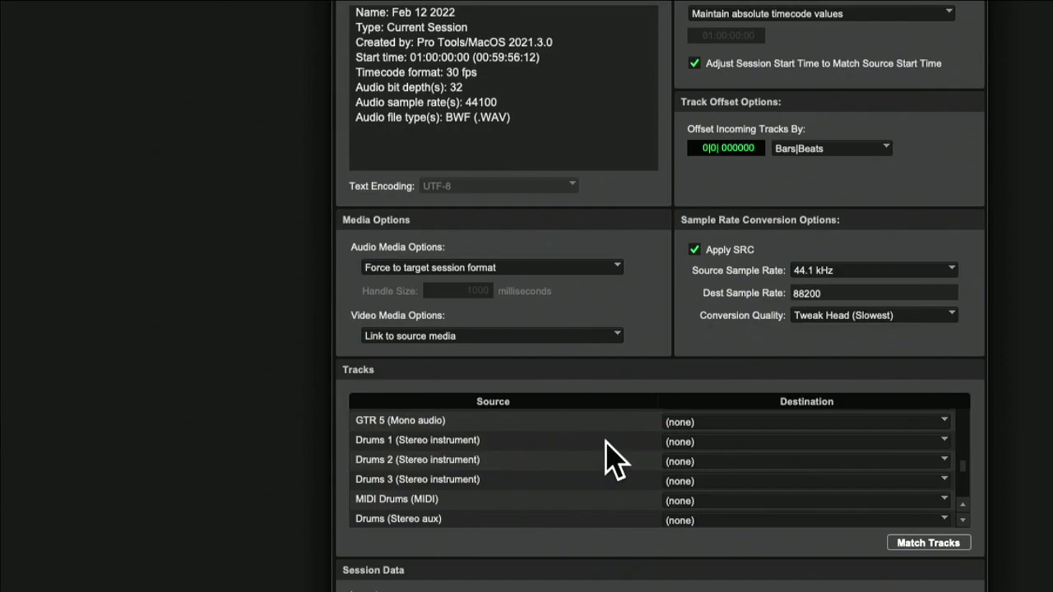
{"action": "scroll", "coordinate": [605, 442], "scroll_direction": "down", "scroll_amount": 3}
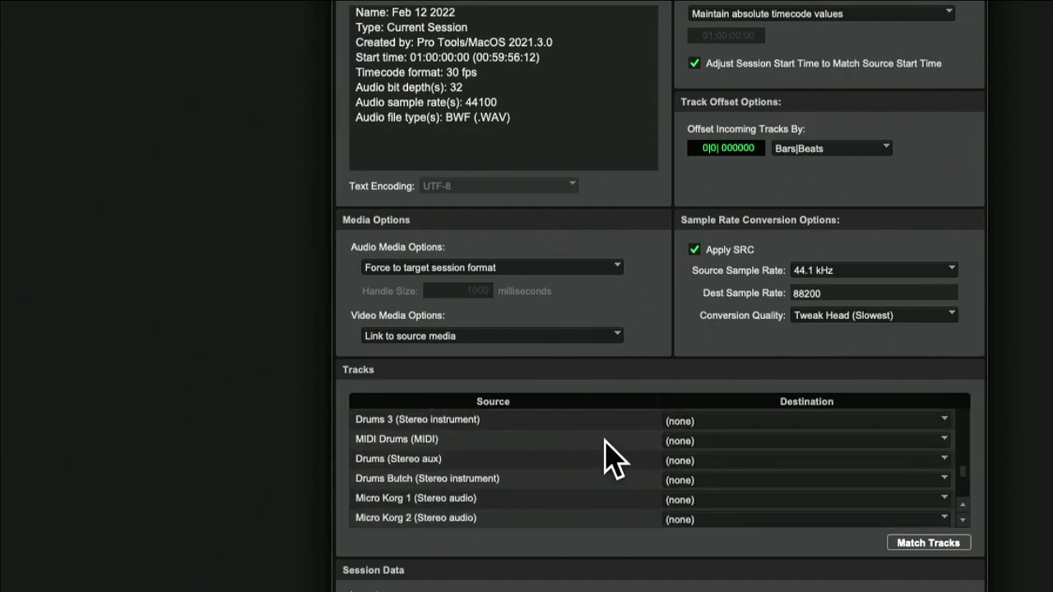
{"action": "left_click", "coordinate": [550, 458]}
{"action": "left_click", "coordinate": [567, 438], "text": "shift"}
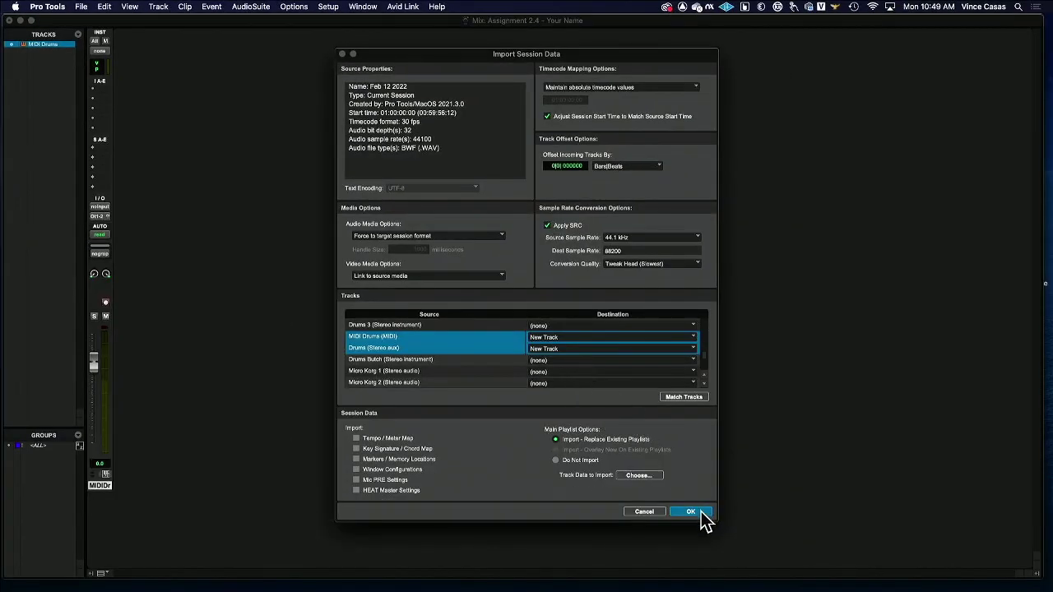
{"action": "left_click", "coordinate": [691, 511]}
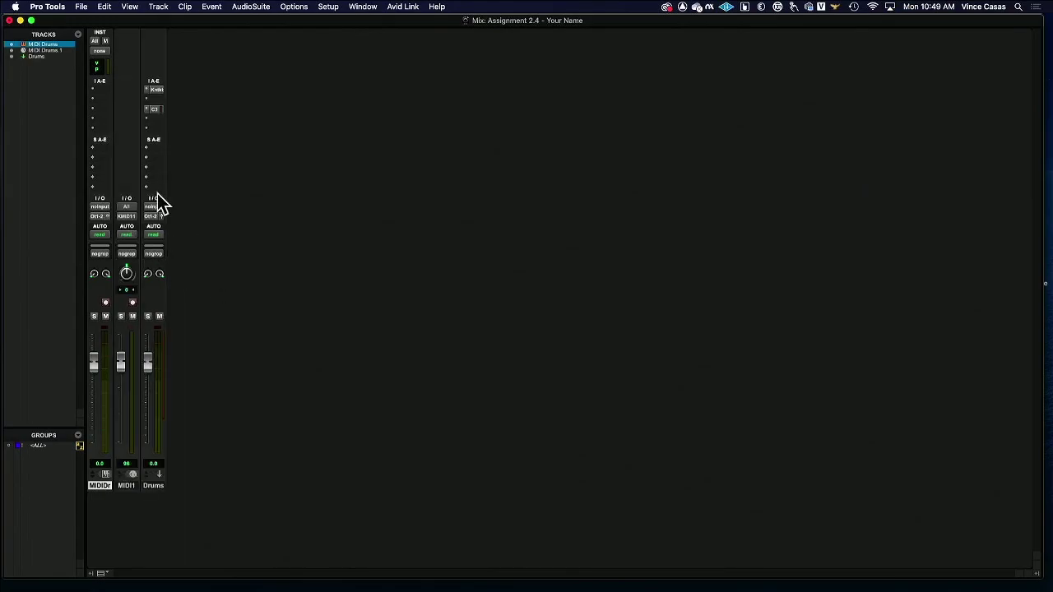
Try the stereo multichannel instrument plug-in Vacuum in the MIDI Drums track's first insert slot, and remove it
{"action": "left_click", "coordinate": [93, 87]}
{"action": "mouse_move", "coordinate": [113, 87]}
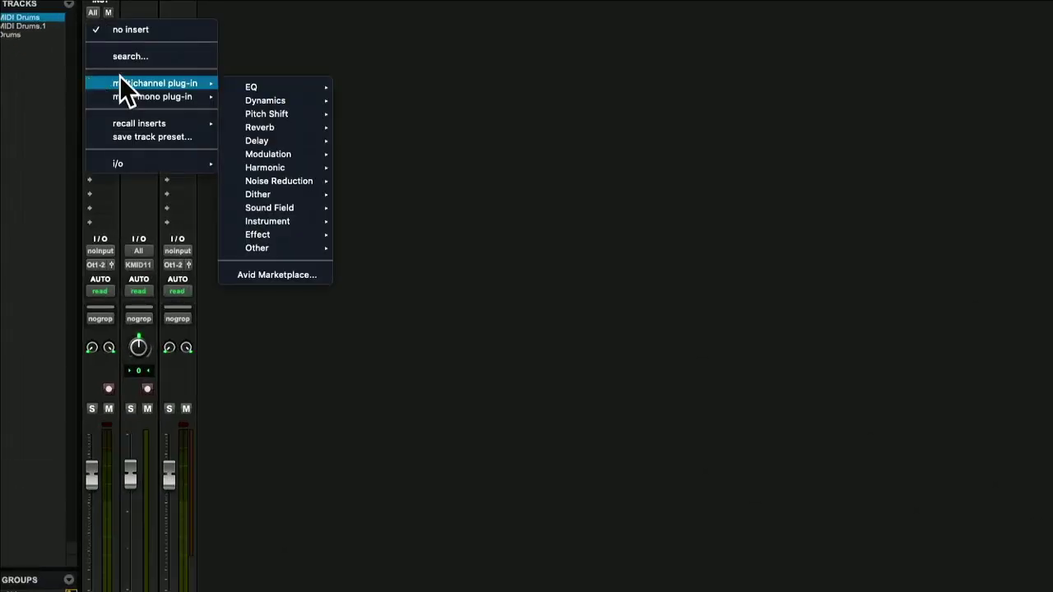
{"action": "mouse_move", "coordinate": [271, 222]}
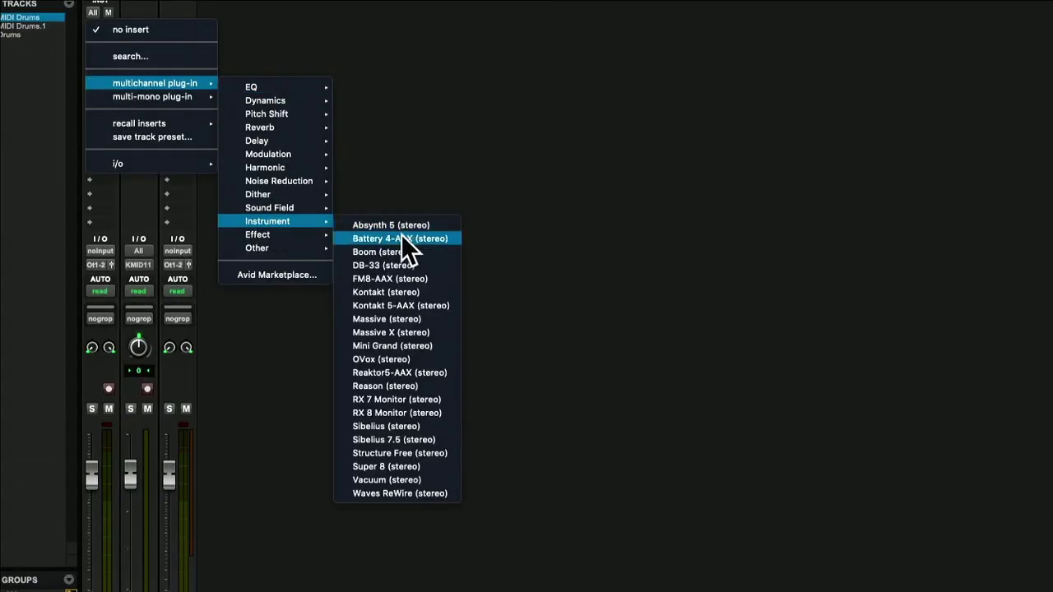
{"action": "left_click", "coordinate": [444, 478]}
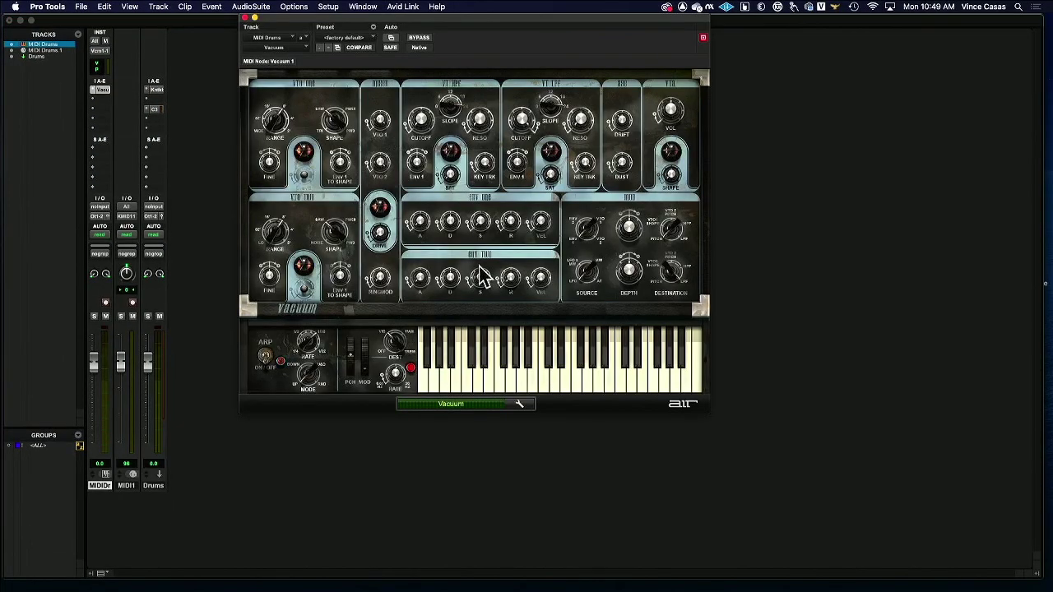
{"action": "left_click", "coordinate": [246, 18]}
{"action": "left_click", "coordinate": [94, 99]}
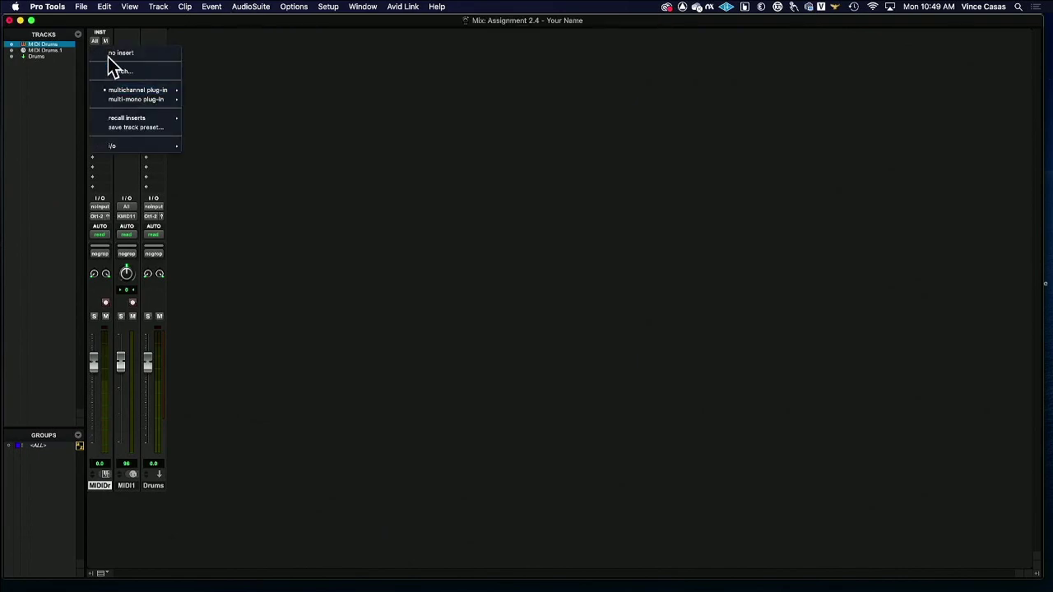
{"action": "left_click", "coordinate": [108, 55]}
Move the Kontakt and CLA-3A plug-ins from the Drums track to MIDI Drums, and delete the imported MIDI Drums.1 and Drums tracks
{"action": "left_click_drag", "start_coordinate": [162, 97], "coordinate": [107, 103]}
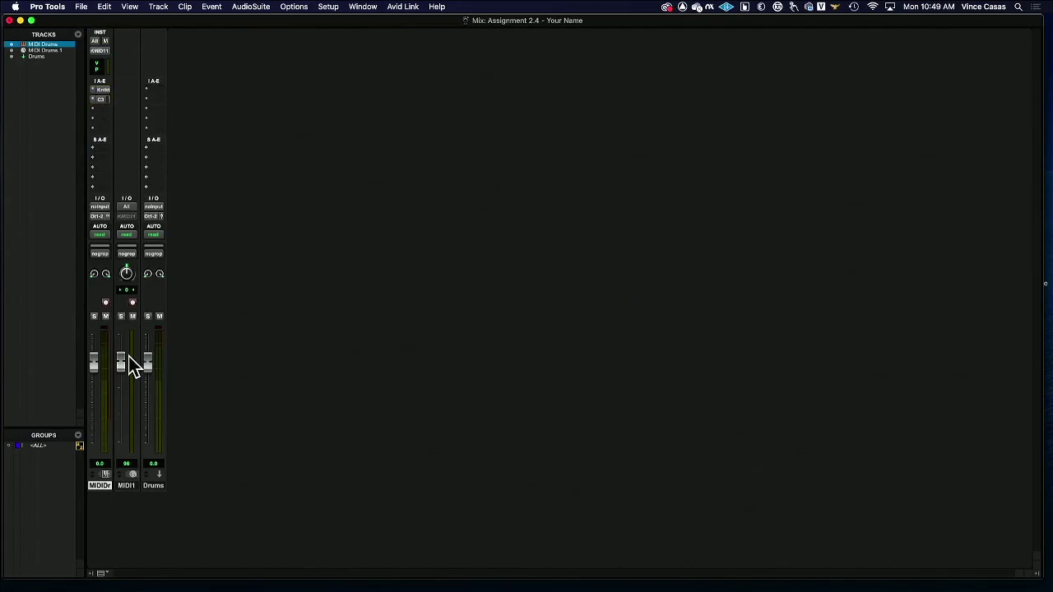
{"action": "left_click", "coordinate": [127, 485]}
{"action": "left_click", "coordinate": [150, 486], "text": "shift"}
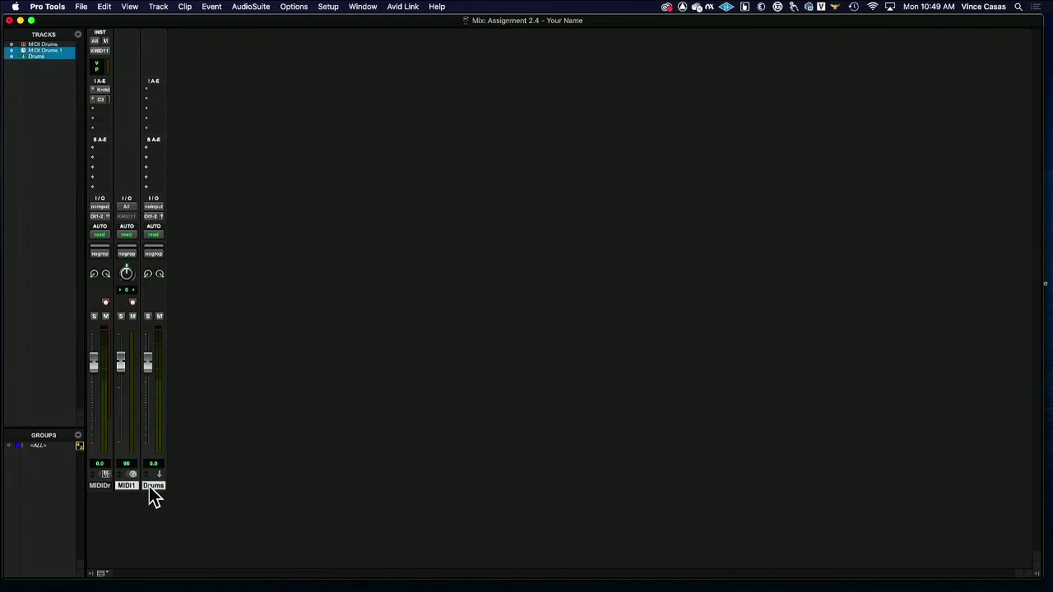
{"action": "right_click", "coordinate": [150, 486]}
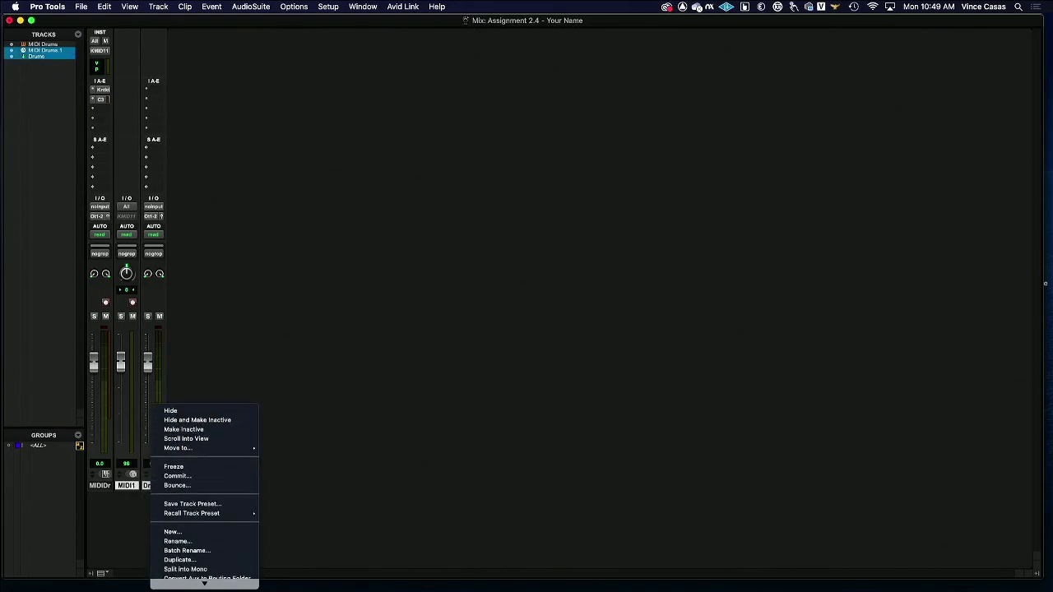
{"action": "left_click", "coordinate": [202, 582]}
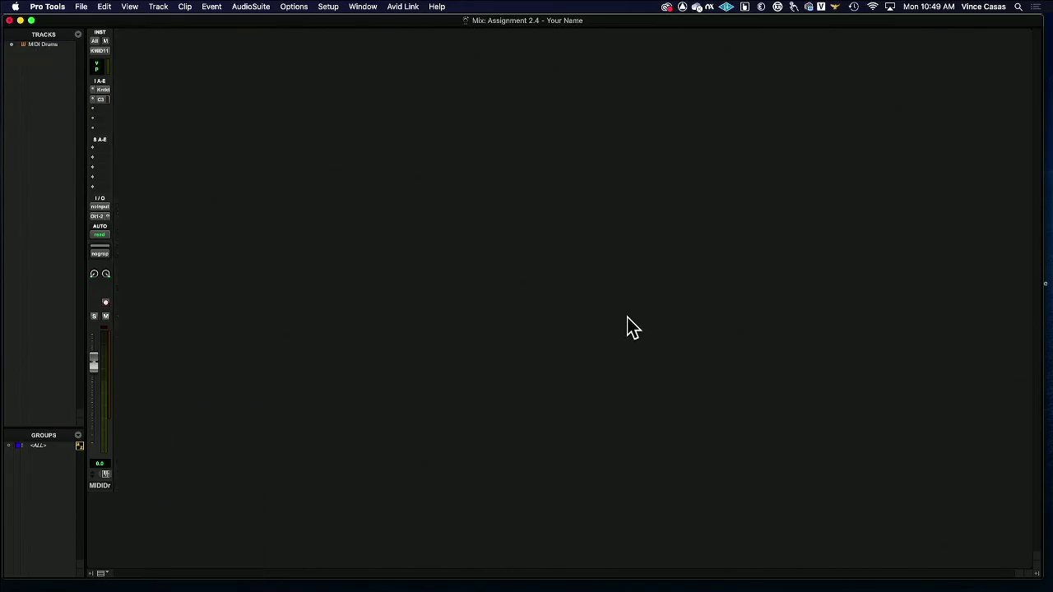
Open Kontakt on the MIDI Drums track and look through the Studio Drummer kick channel's Settings, Trans, Comp, Tape and EQ pages
{"action": "left_click", "coordinate": [102, 90]}
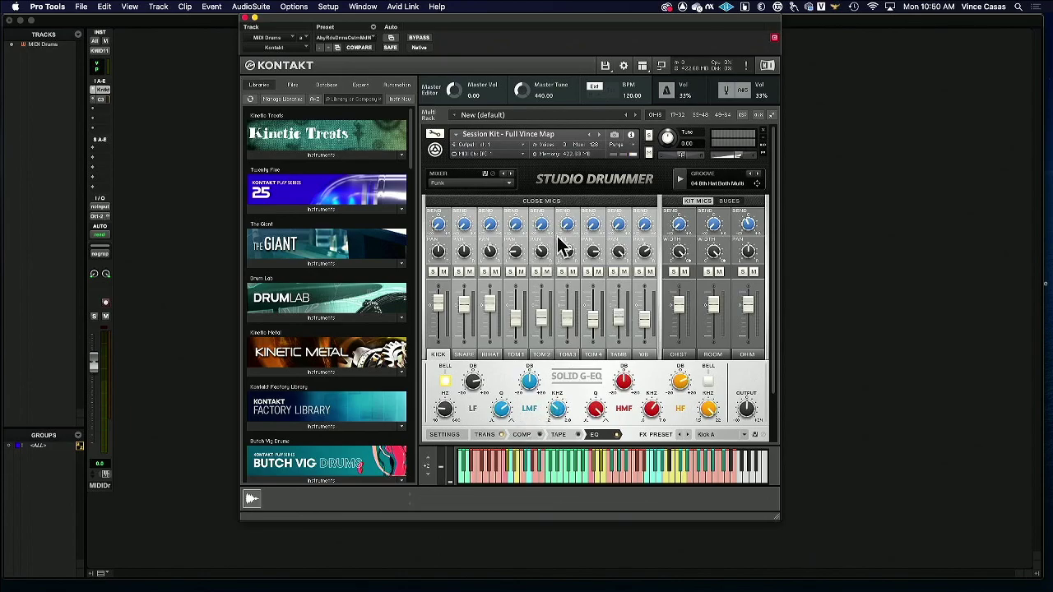
{"action": "left_click_drag", "start_coordinate": [777, 274], "coordinate": [785, 216]}
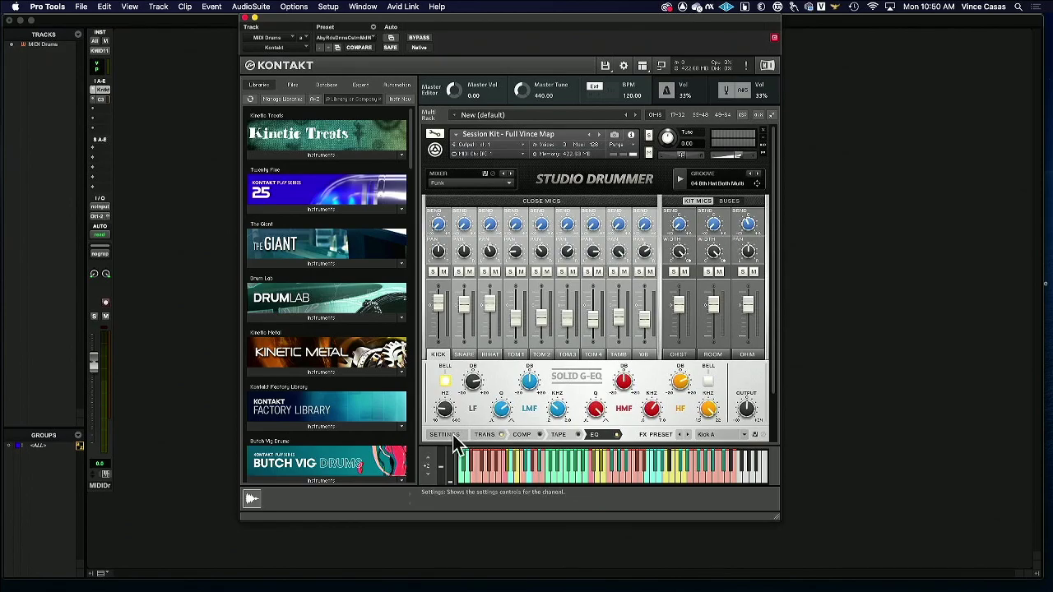
{"action": "left_click", "coordinate": [448, 434]}
{"action": "left_click", "coordinate": [485, 434]}
{"action": "left_click", "coordinate": [521, 434]}
{"action": "left_click", "coordinate": [559, 434]}
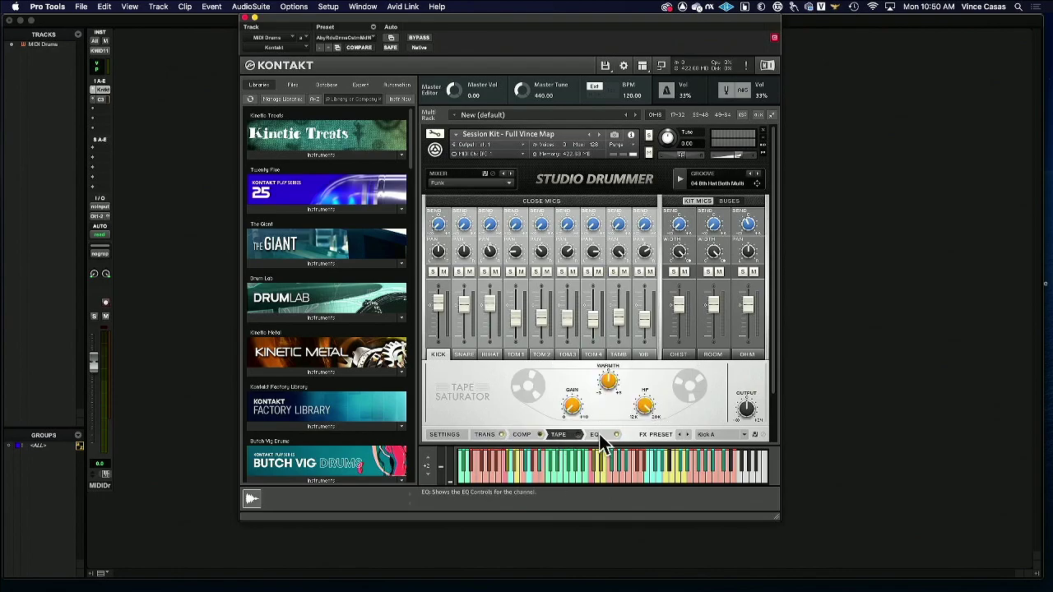
{"action": "left_click", "coordinate": [591, 435]}
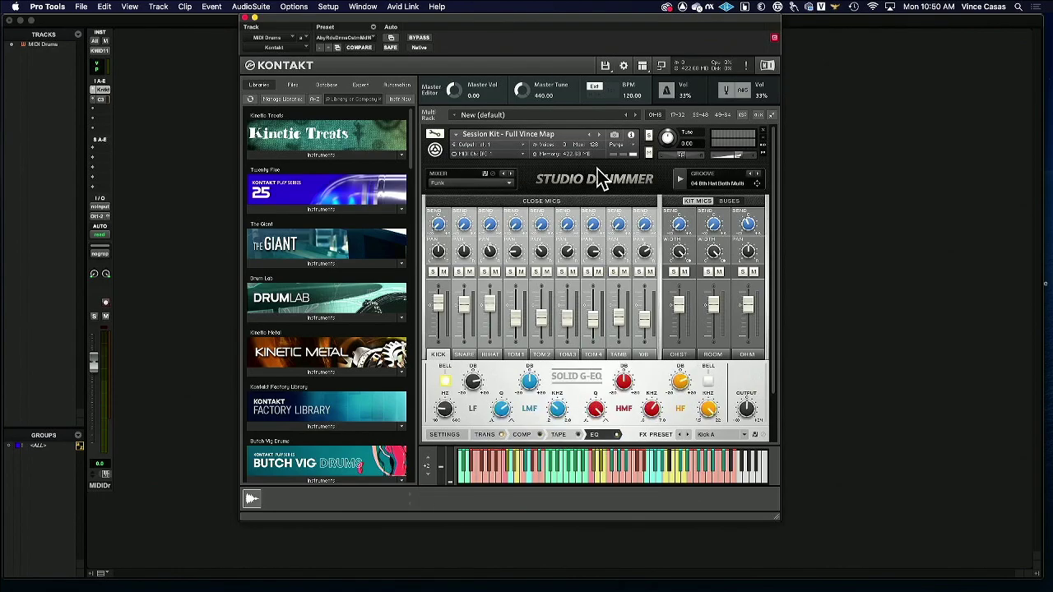
Examine the loaded Session Kit's snapshot view and its instrument edit view in Kontakt
{"action": "left_click", "coordinate": [616, 134]}
{"action": "left_click", "coordinate": [617, 134]}
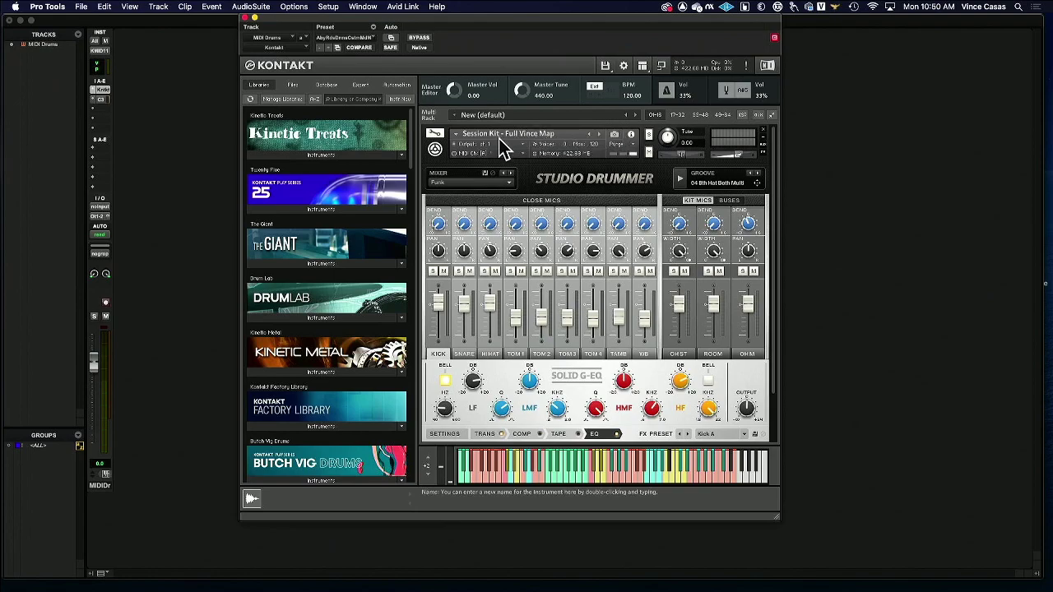
{"action": "left_click", "coordinate": [435, 137]}
{"action": "left_click", "coordinate": [435, 136]}
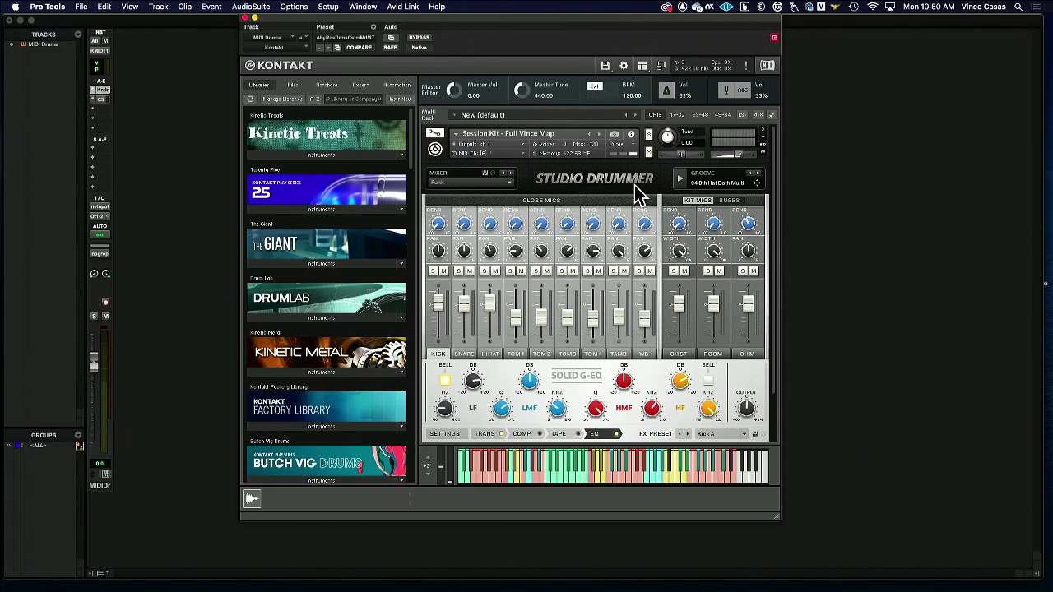
{"action": "scroll", "coordinate": [637, 191], "scroll_direction": "down", "scroll_amount": 2}
{"action": "scroll", "coordinate": [640, 195], "scroll_direction": "up", "scroll_amount": 2}
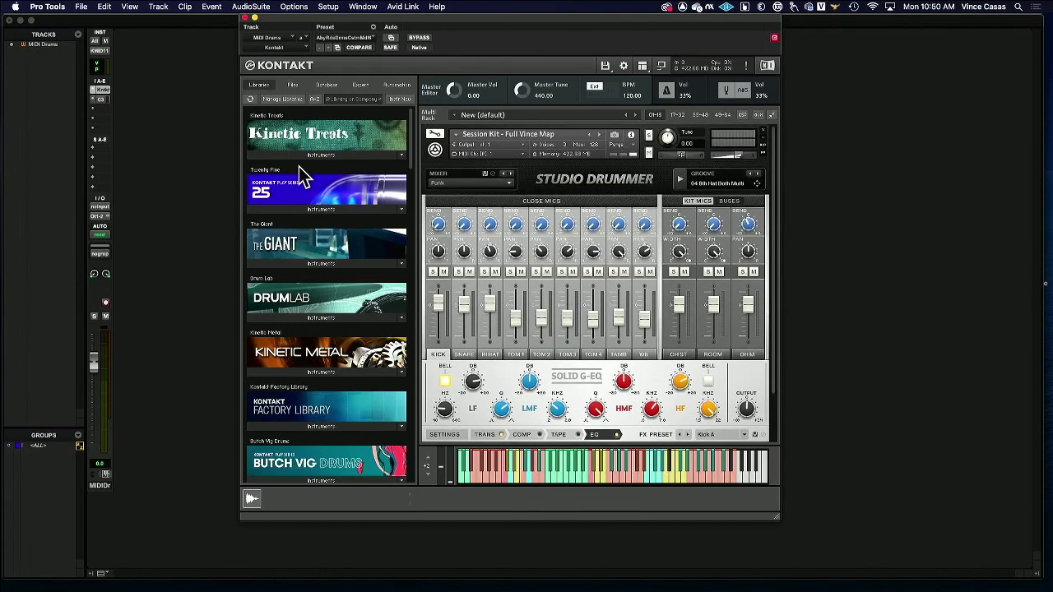
Open the CLA-3A compressor in the MIDI Drums track's second insert slot and place its window beside the Kontakt window
{"action": "left_click", "coordinate": [100, 101]}
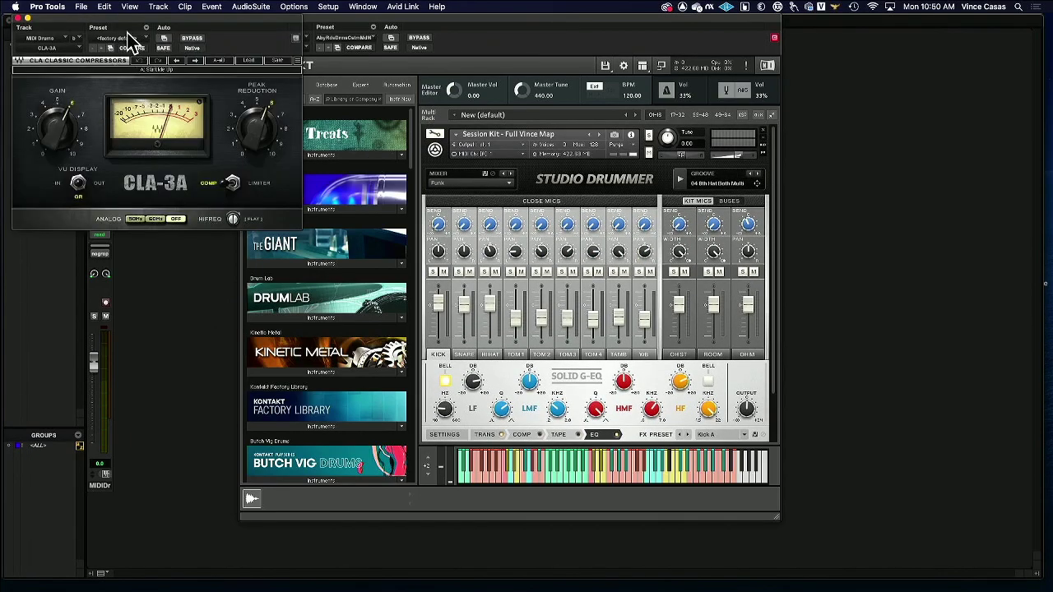
{"action": "left_click_drag", "start_coordinate": [131, 25], "coordinate": [903, 25]}
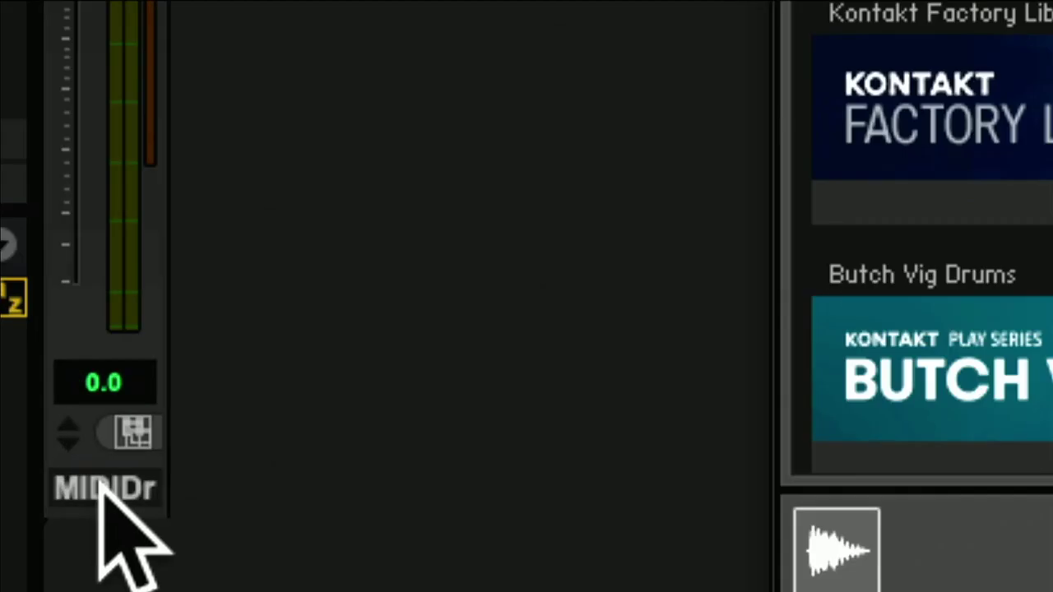
{"action": "left_click", "coordinate": [99, 485]}
{"action": "double_click", "coordinate": [104, 486]}
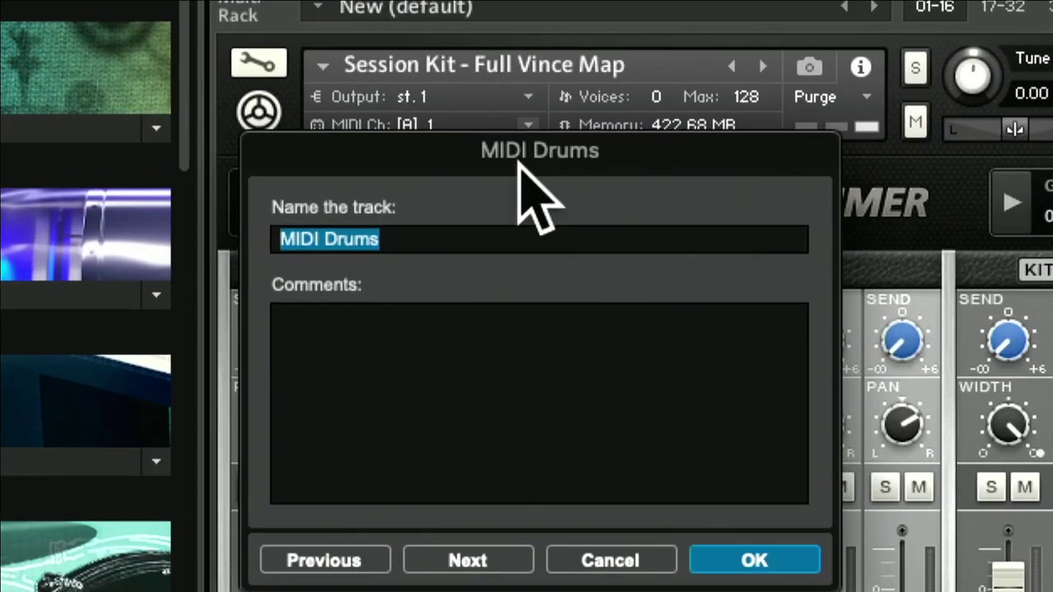
{"action": "type", "text": "Synth"}
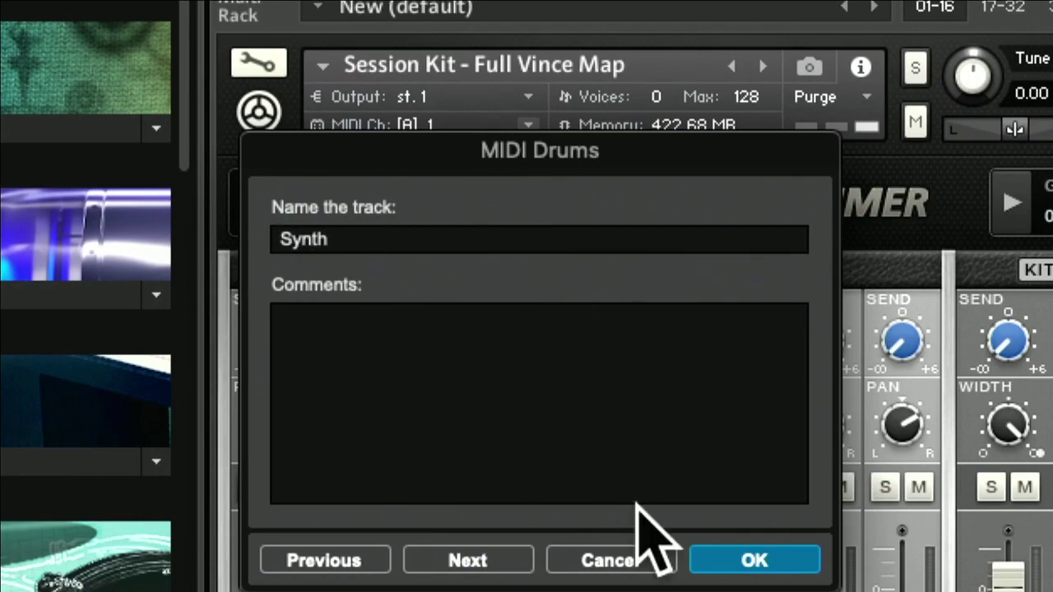
{"action": "left_click", "coordinate": [650, 557]}
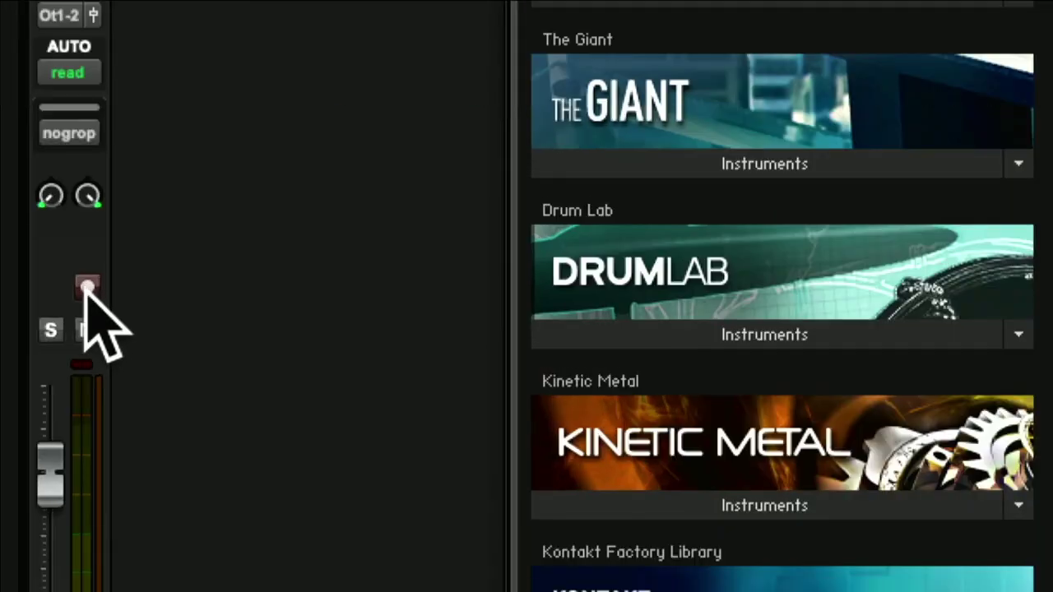
Record-enable the MIDI Drums track and create a click track
{"action": "left_click", "coordinate": [105, 302]}
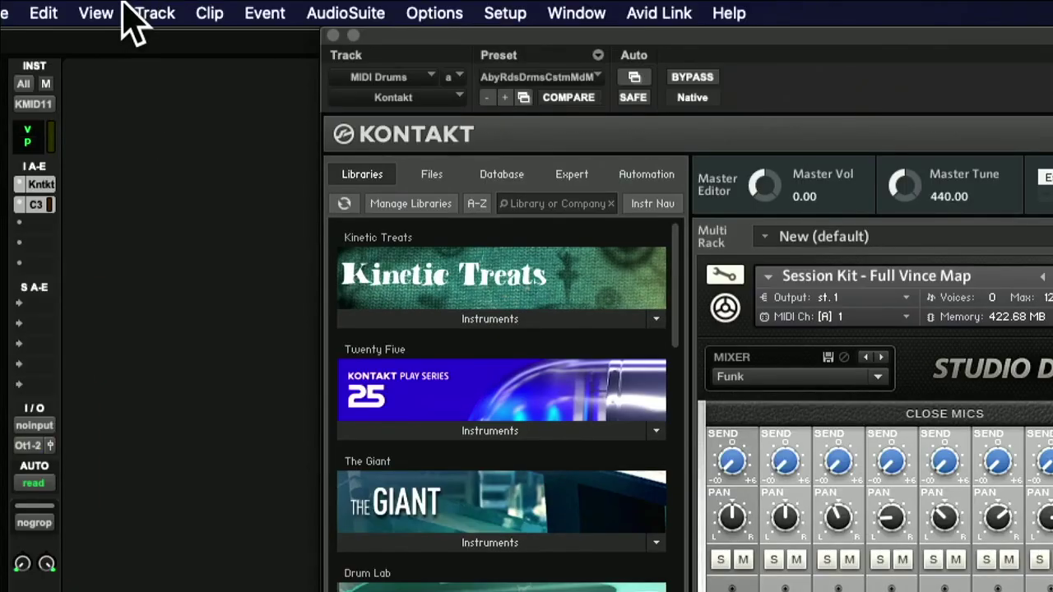
{"action": "left_click", "coordinate": [158, 6]}
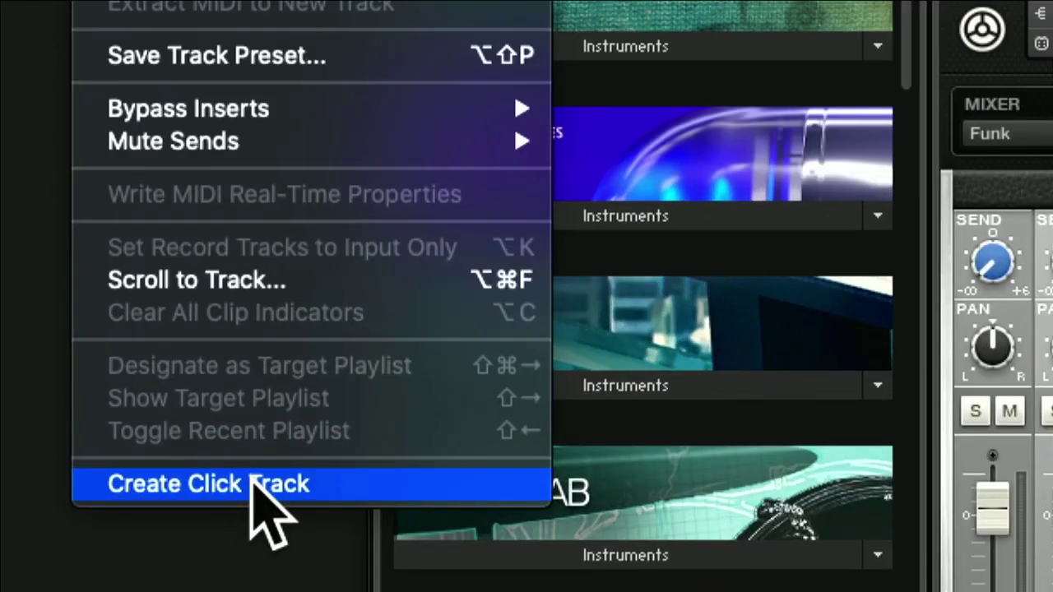
{"action": "left_click", "coordinate": [247, 483]}
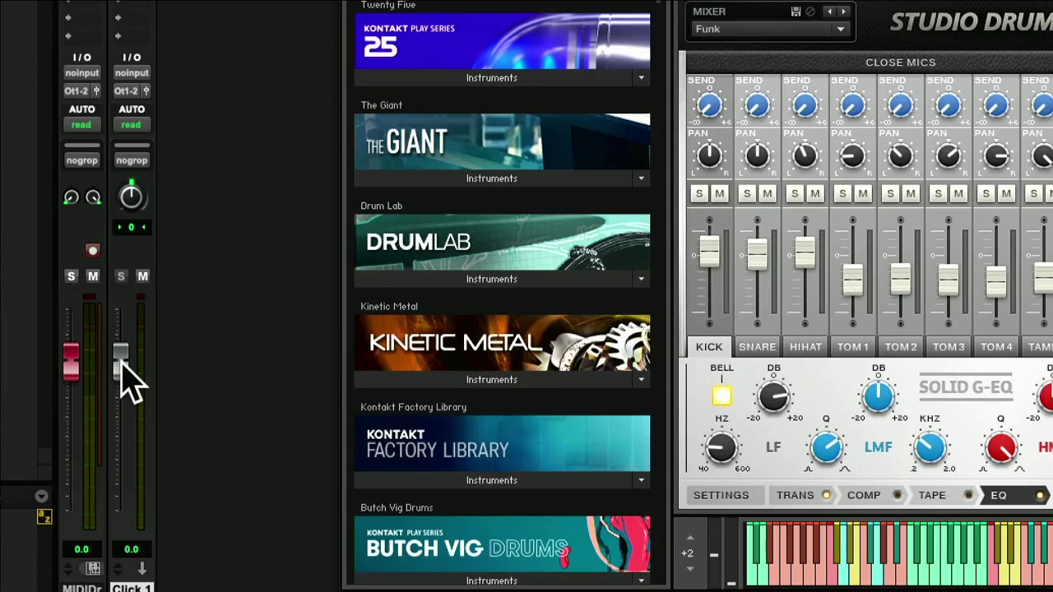
Lower the Click 1 track's volume to -9.9 dB and set both click sounds in its Click II plug-in to Woodblock
{"action": "left_click_drag", "start_coordinate": [121, 370], "coordinate": [122, 397]}
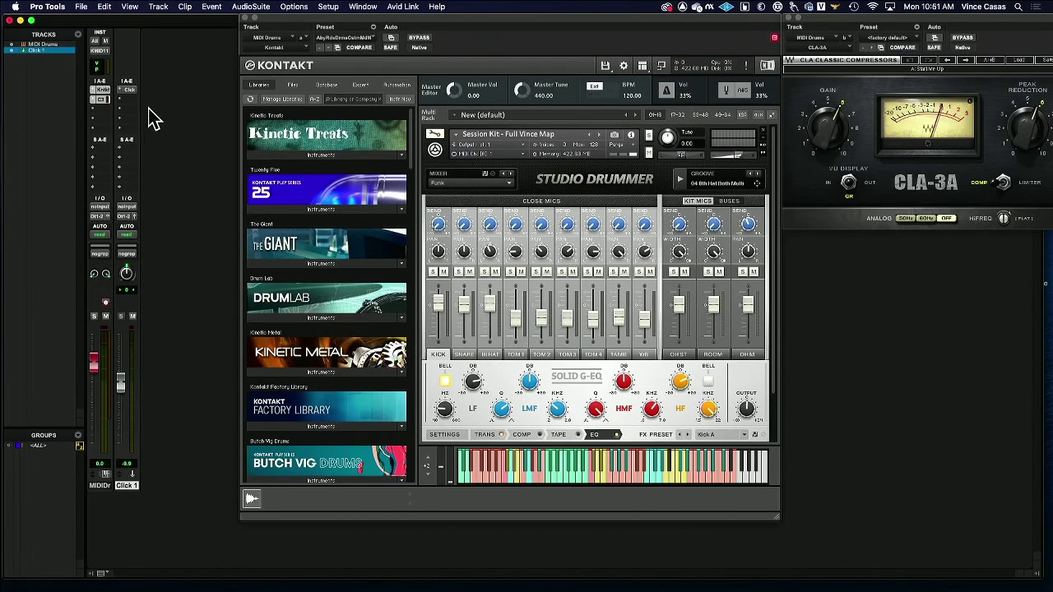
{"action": "left_click", "coordinate": [127, 90]}
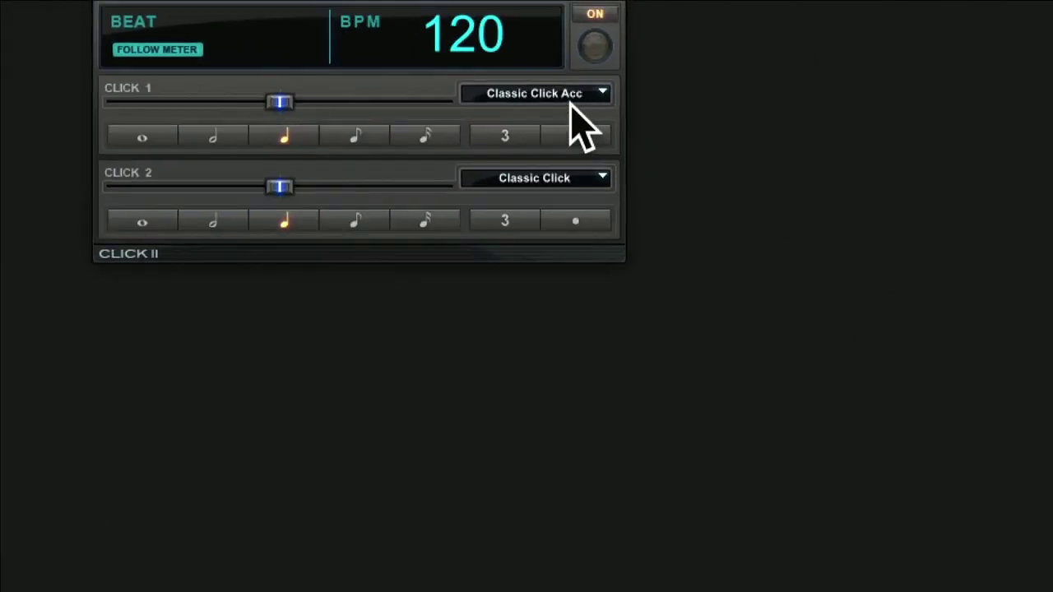
{"action": "left_click", "coordinate": [591, 115]}
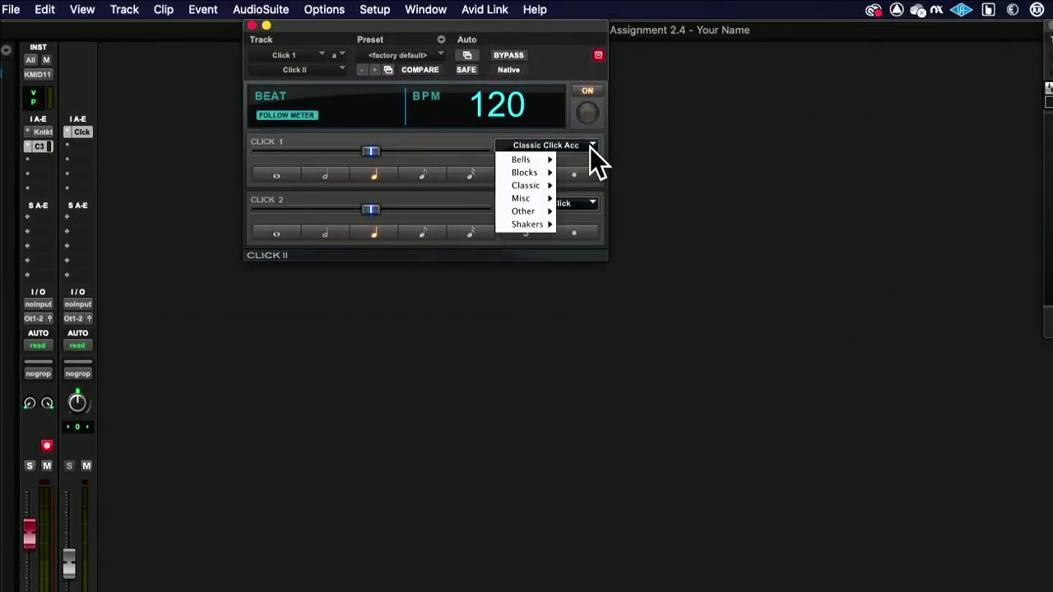
{"action": "mouse_move", "coordinate": [538, 157]}
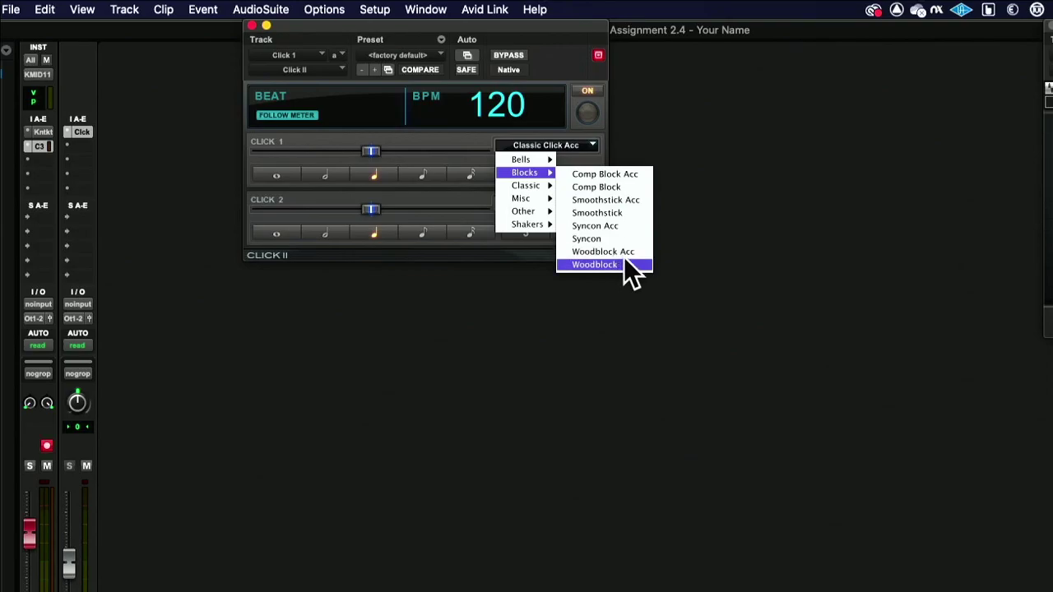
{"action": "left_click", "coordinate": [626, 264]}
{"action": "left_click", "coordinate": [591, 203]}
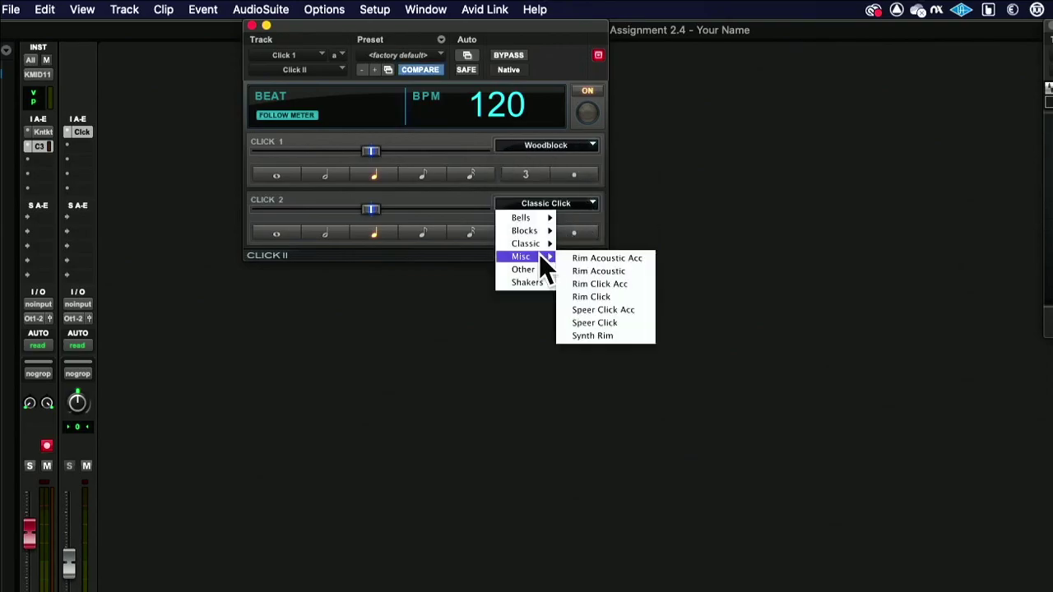
{"action": "mouse_move", "coordinate": [534, 230]}
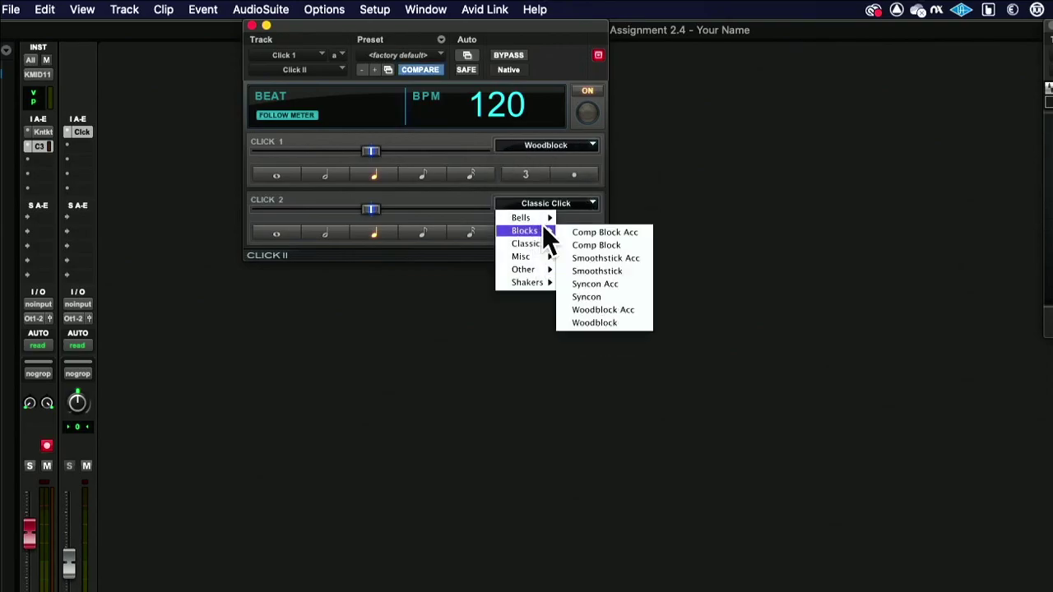
{"action": "left_click", "coordinate": [616, 321]}
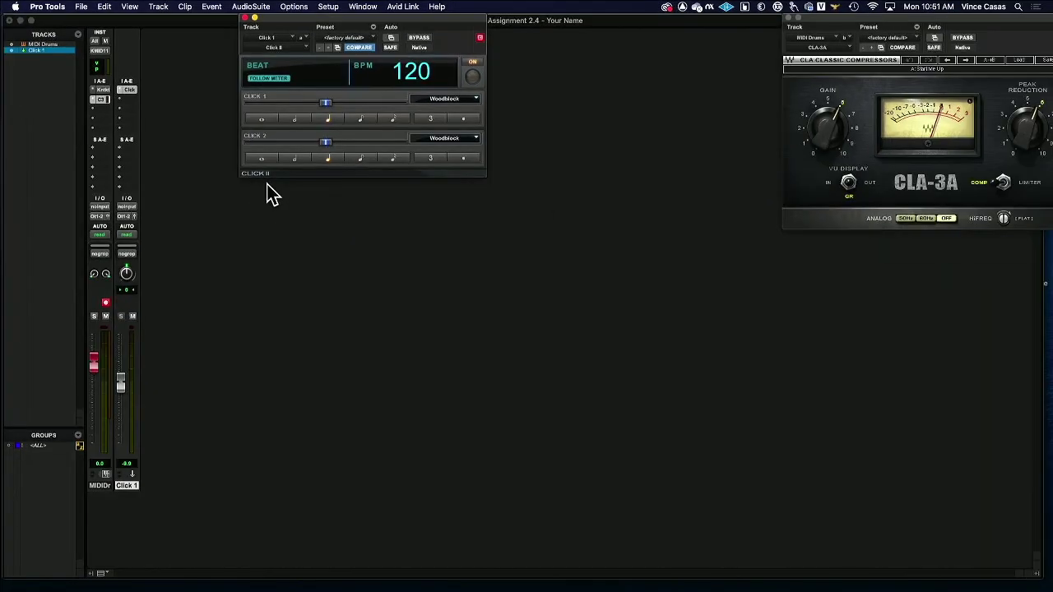
Play back the Woodblock click briefly, stop playback and close the Click II plug-in
{"action": "key", "text": "space"}
{"action": "key", "text": "space"}
{"action": "left_click", "coordinate": [245, 18]}
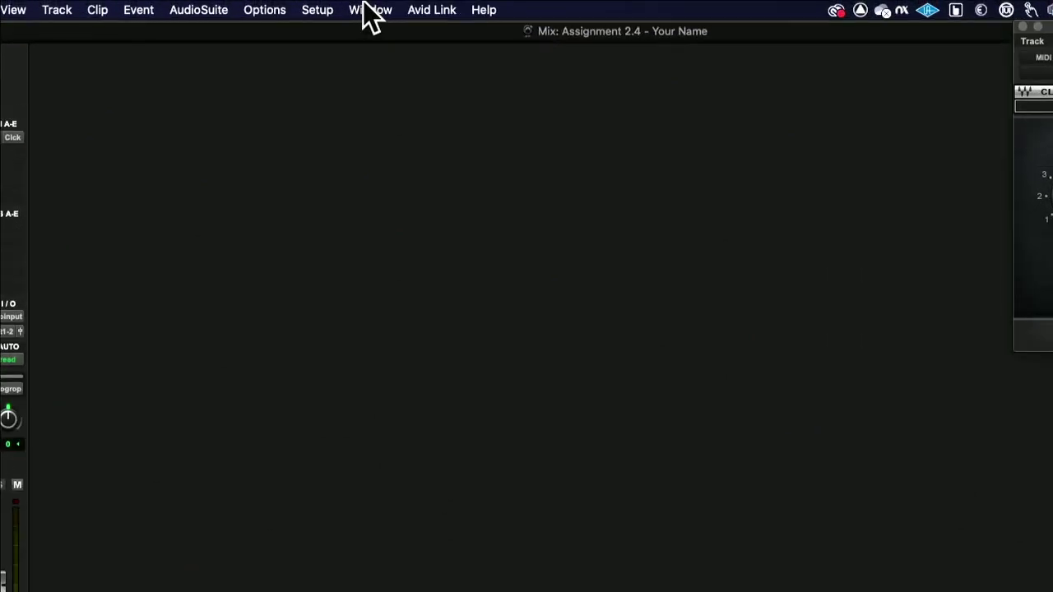
Show the Transport window and move it higher up over the Mix window
{"action": "left_click", "coordinate": [365, 10]}
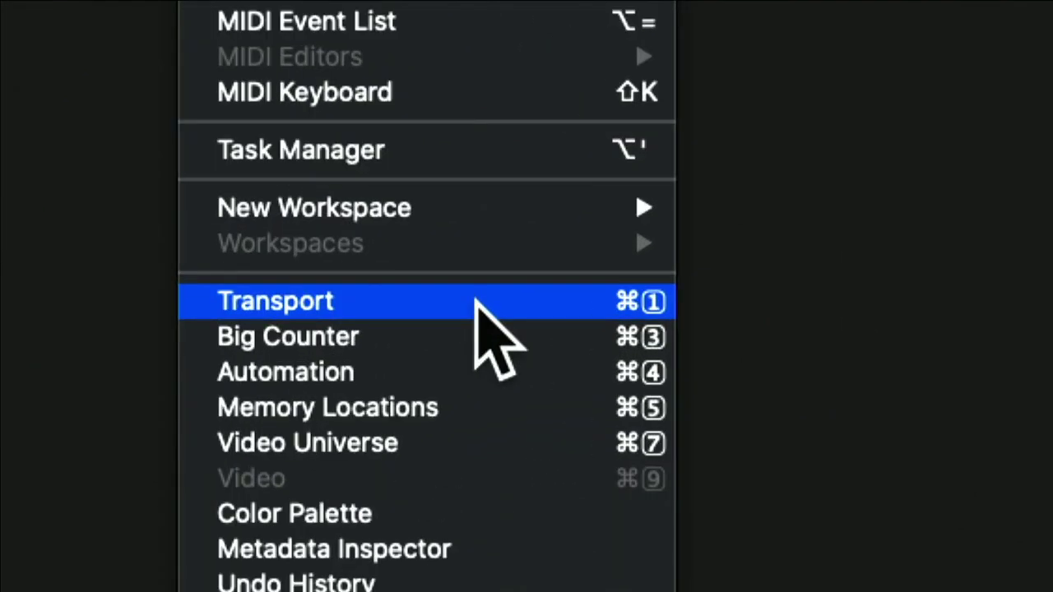
{"action": "left_click", "coordinate": [477, 301]}
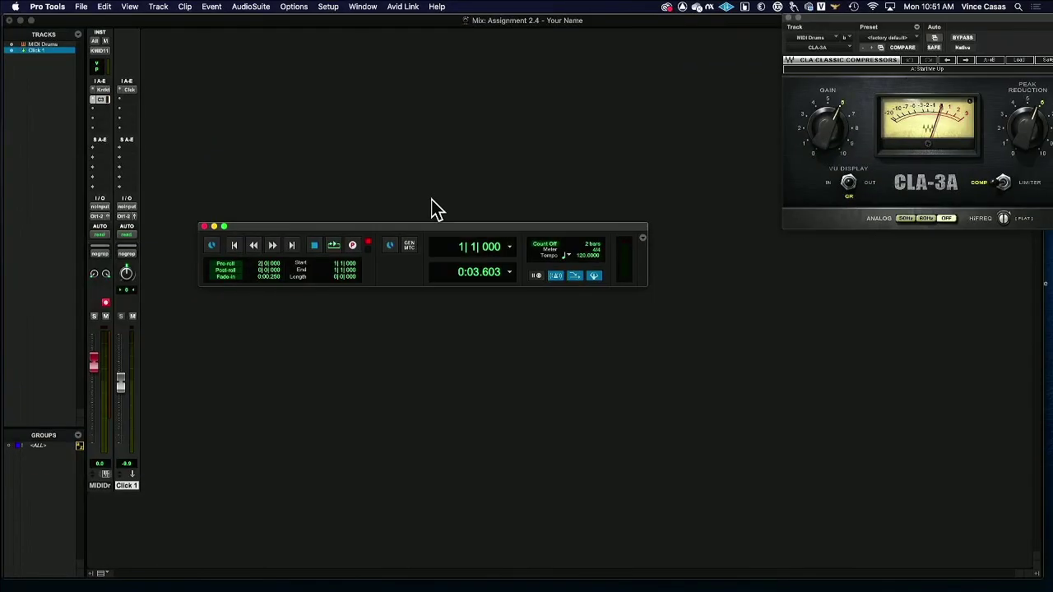
{"action": "left_click_drag", "start_coordinate": [447, 227], "coordinate": [444, 117]}
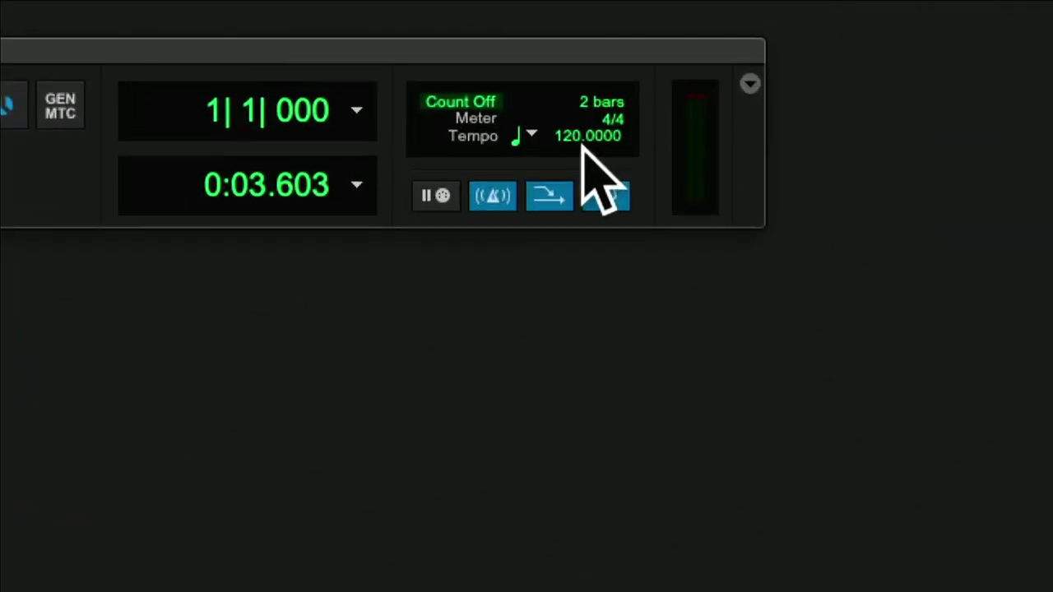
Tap in a session tempo of 90 BPM in the Transport window's tempo value and apply it
{"action": "double_click", "coordinate": [560, 127]}
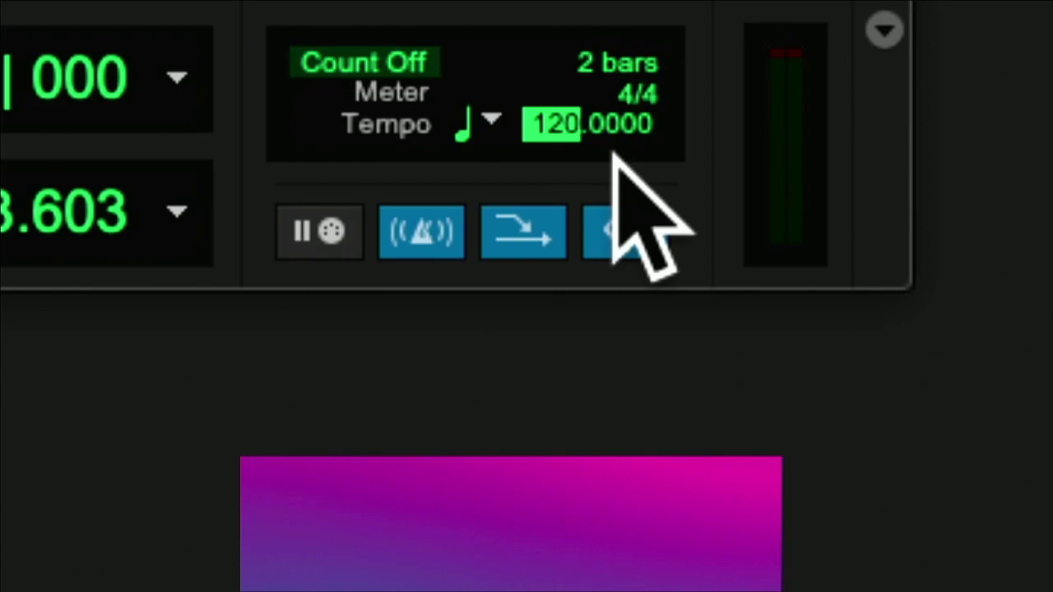
{"action": "key", "text": "t"}
{"action": "key", "text": "t"}
{"action": "key", "text": "t"}
{"action": "key", "text": "t"}
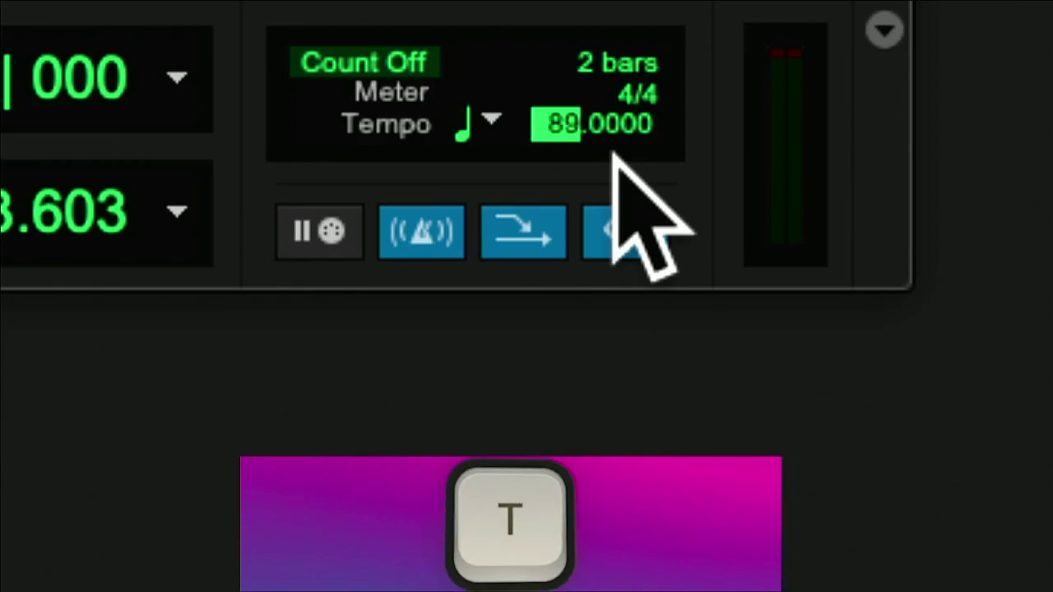
{"action": "key", "text": "t"}
{"action": "key", "text": "t"}
{"action": "key", "text": "t"}
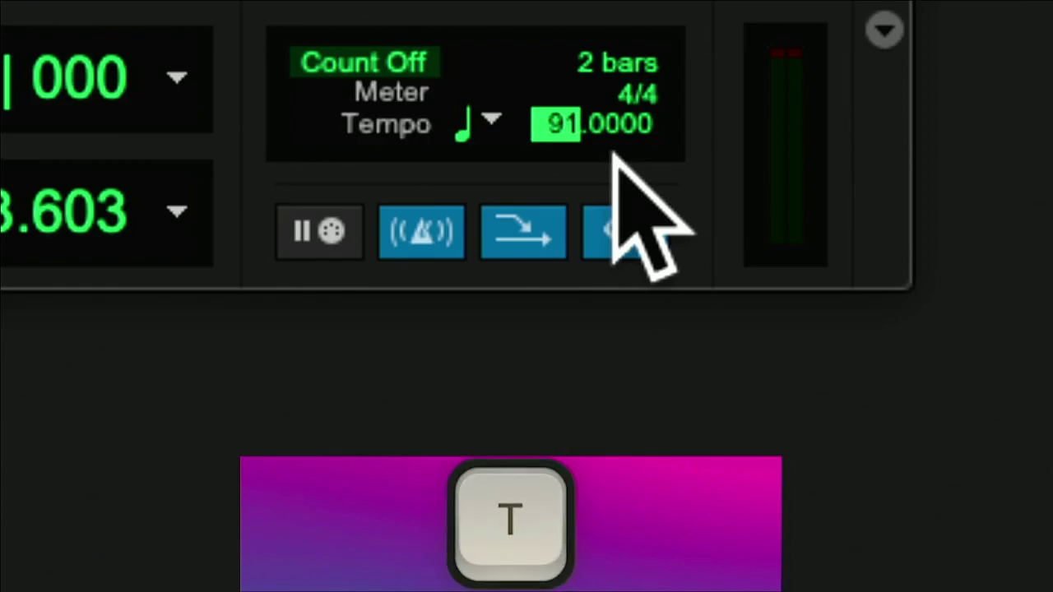
{"action": "key", "text": "t"}
{"action": "key", "text": "t"}
{"action": "key", "text": "t"}
{"action": "key", "text": "t"}
{"action": "key", "text": "t"}
{"action": "key", "text": "t"}
{"action": "key", "text": "t"}
{"action": "key", "text": "t"}
{"action": "key", "text": "t"}
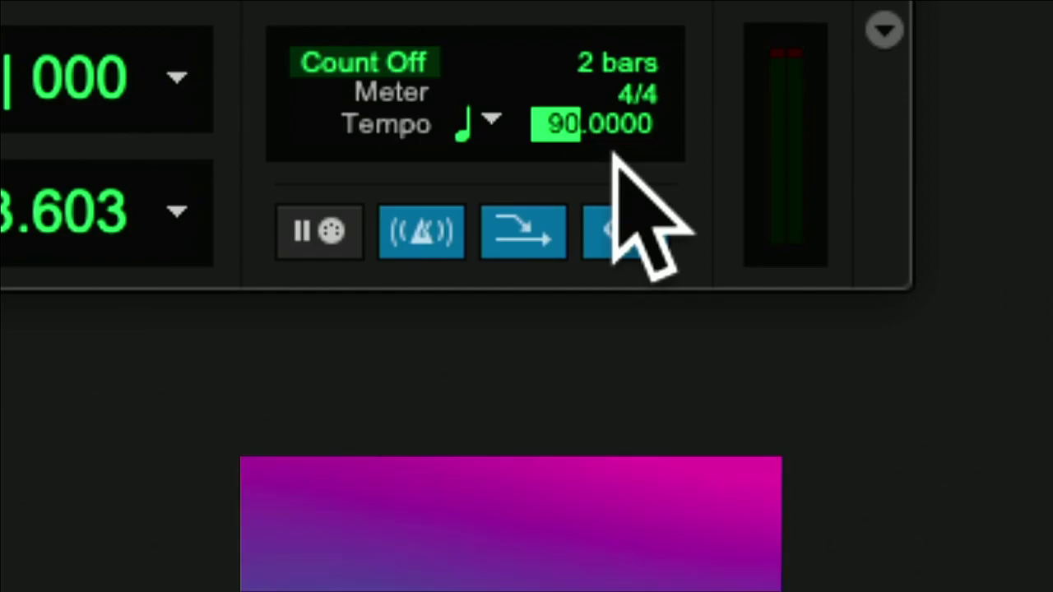
{"action": "key", "text": "Return"}
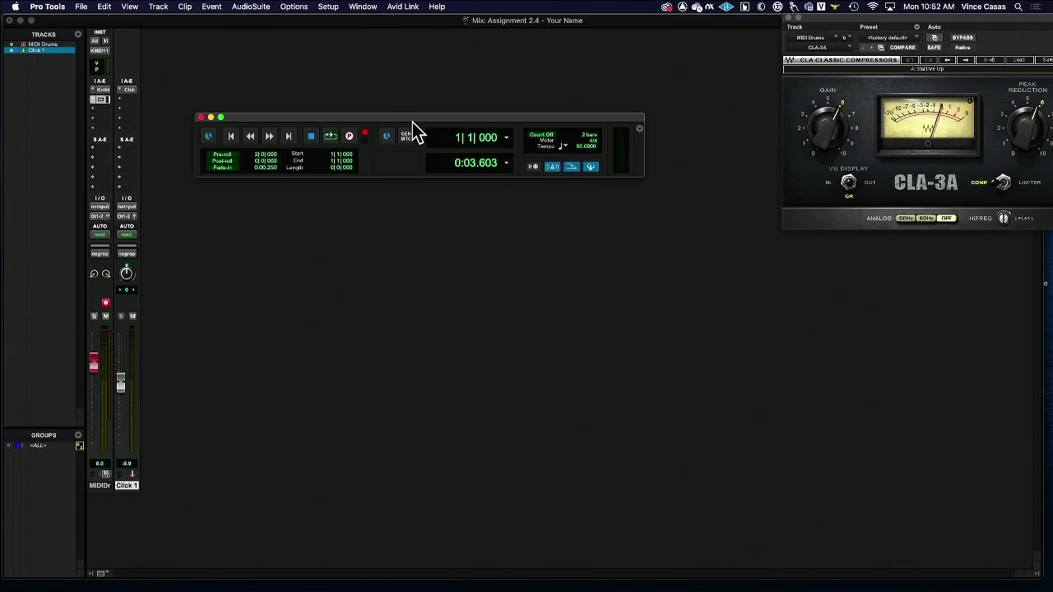
Audition the click at the new tempo and switch to the Edit window
{"action": "key", "text": "space"}
{"action": "key", "text": "space"}
{"action": "key", "text": "super+equal"}
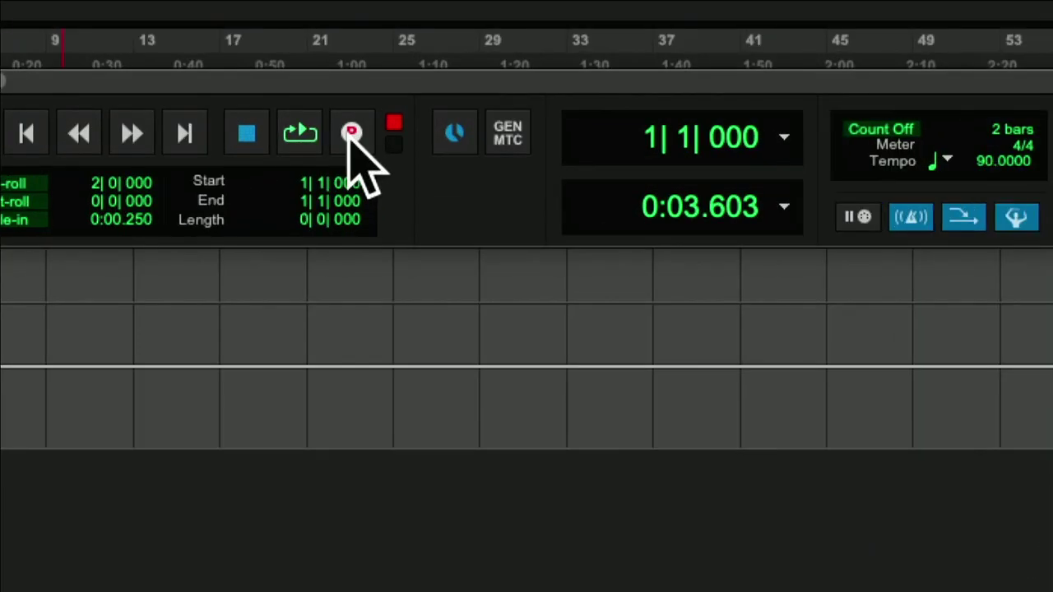
Check that QuickPunch is the active record mode for the transport
{"action": "left_click", "coordinate": [349, 137], "text": "ctrl"}
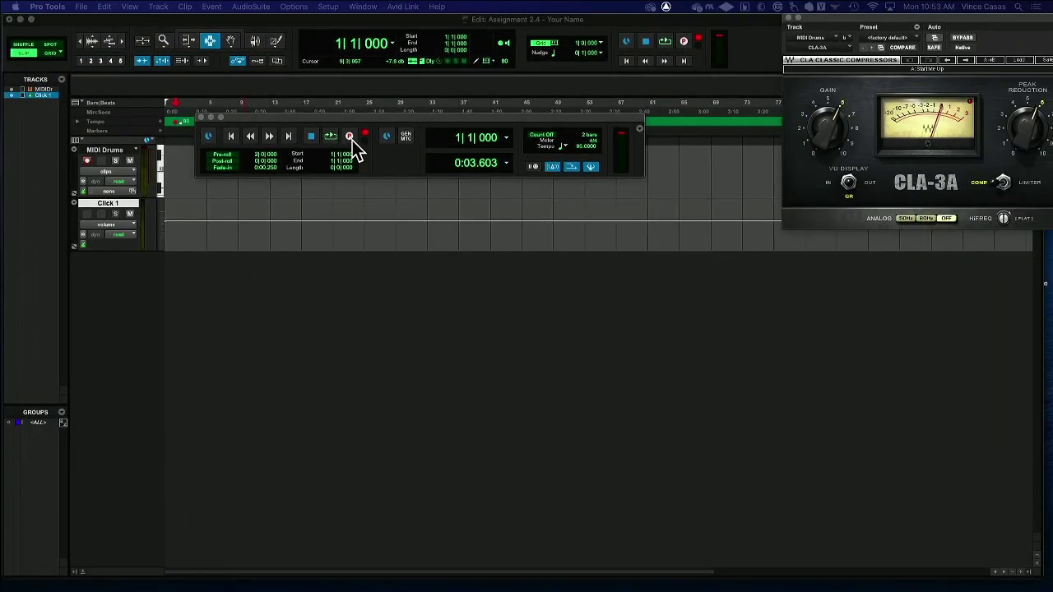
{"action": "left_click", "coordinate": [295, 7]}
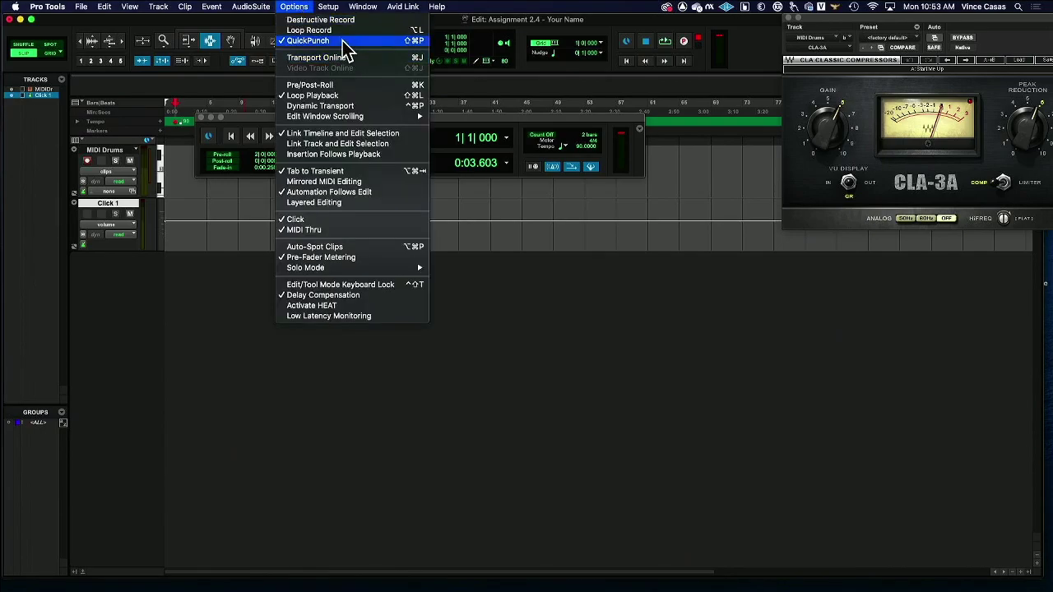
{"action": "left_click", "coordinate": [235, 249]}
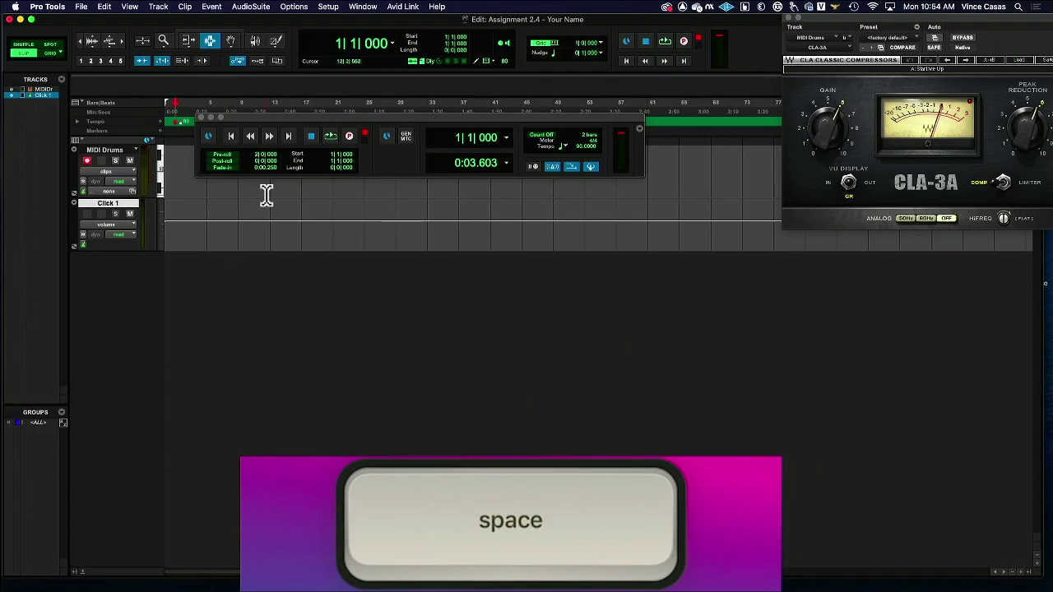
Move the Transport window below the tracks and open the Spotlight keyboard shortcuts in the macOS System Preferences
{"action": "left_click_drag", "start_coordinate": [247, 118], "coordinate": [247, 278]}
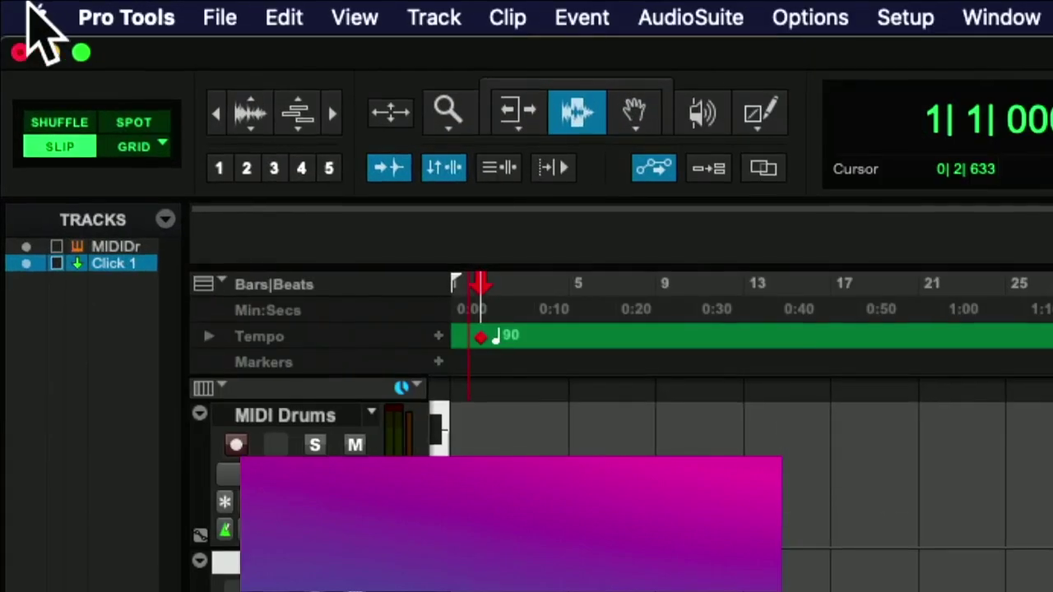
{"action": "left_click", "coordinate": [22, 10]}
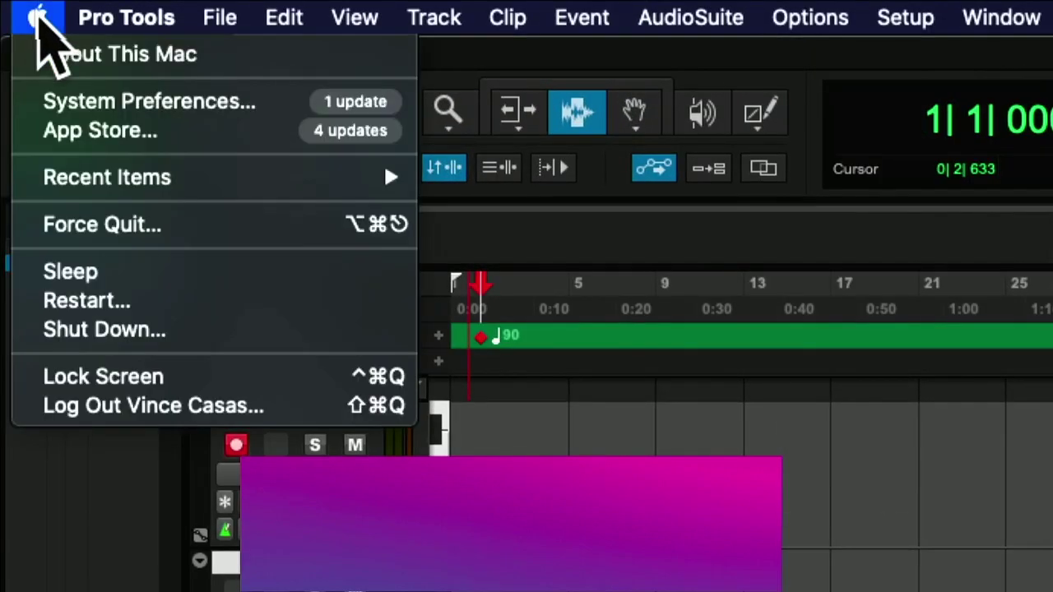
{"action": "left_click", "coordinate": [161, 101]}
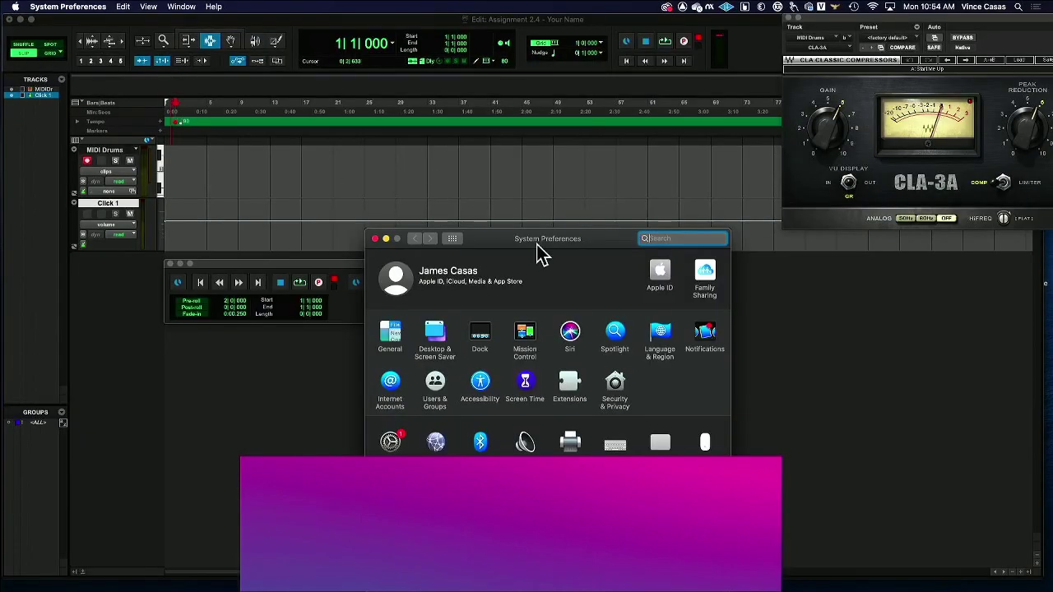
{"action": "left_click_drag", "start_coordinate": [536, 244], "coordinate": [404, 82]}
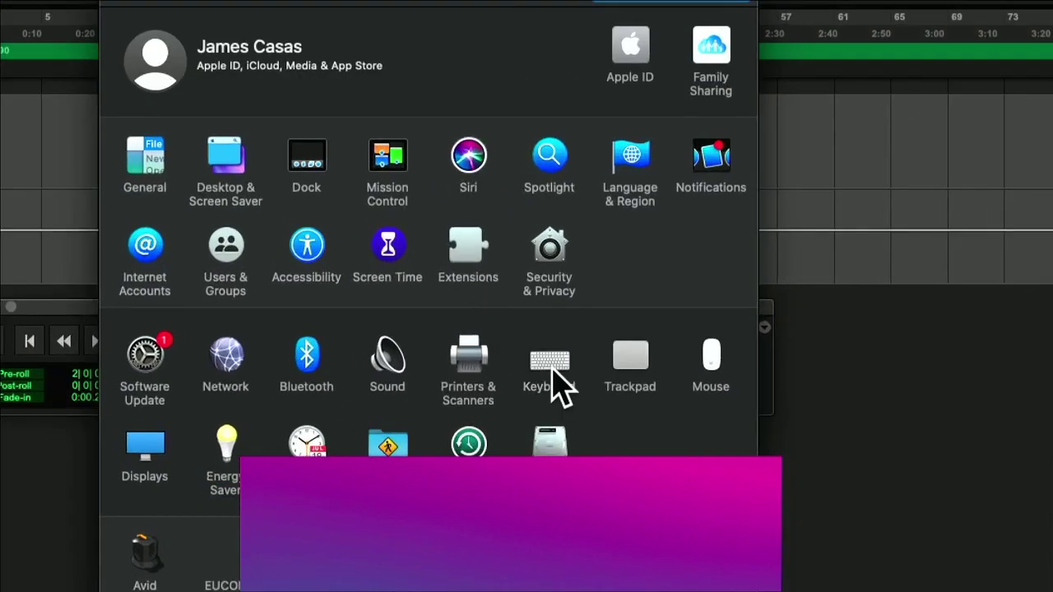
{"action": "left_click", "coordinate": [553, 380]}
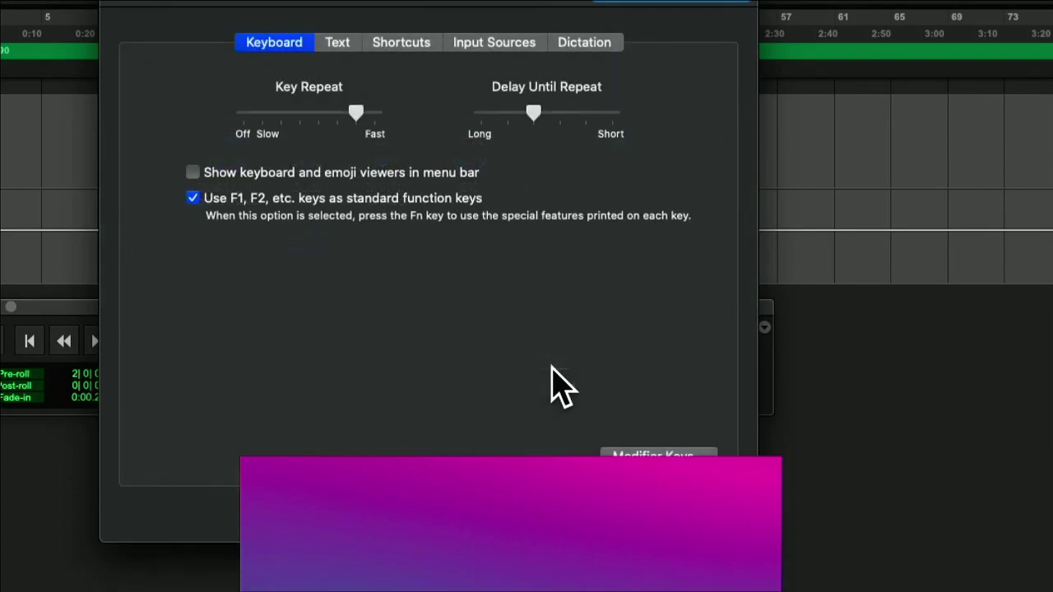
{"action": "left_click", "coordinate": [403, 45]}
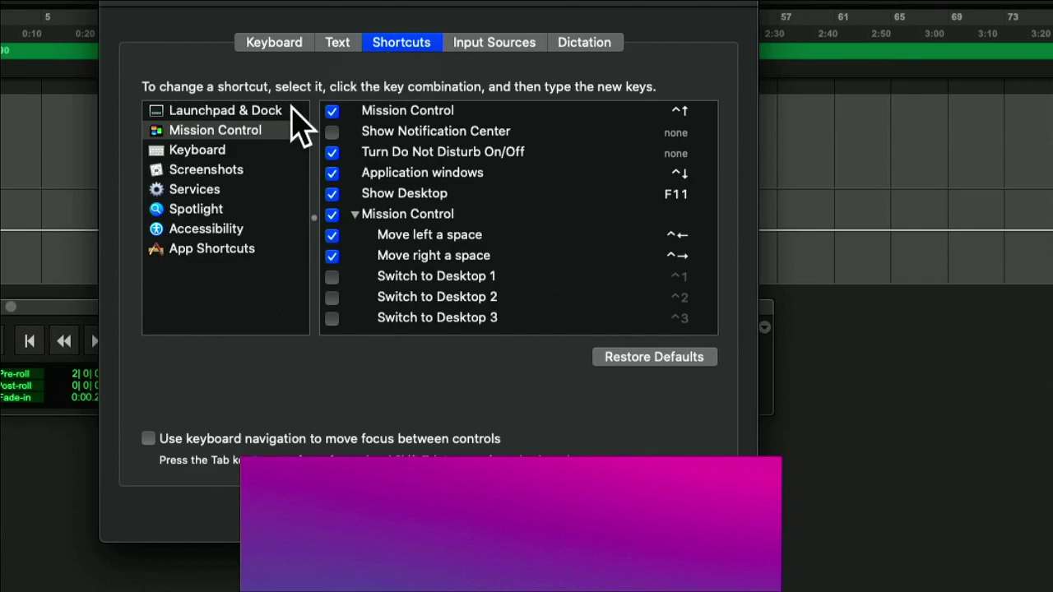
{"action": "left_click", "coordinate": [215, 210]}
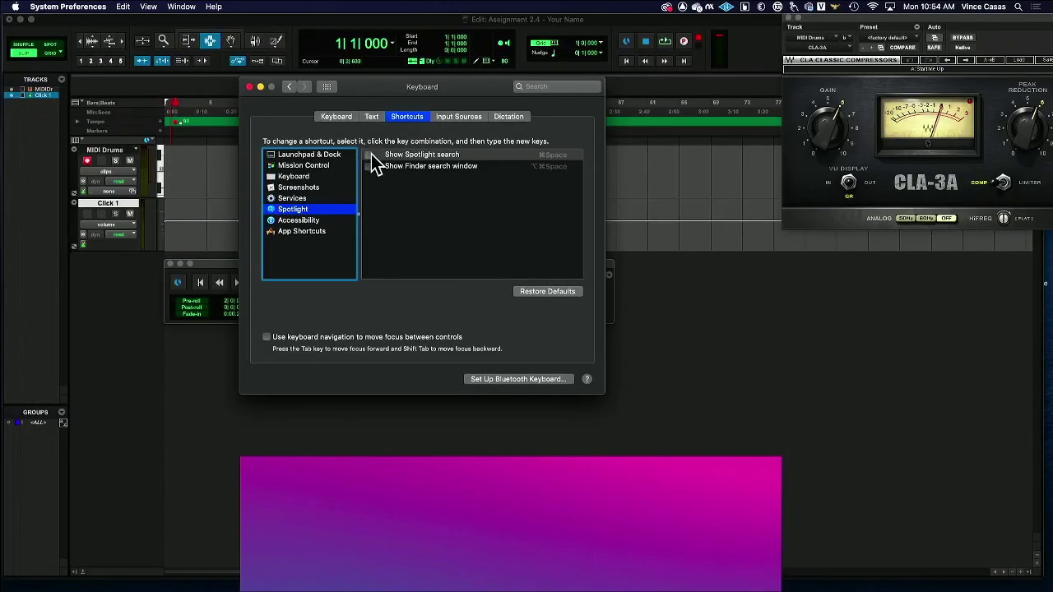
Enable the Show Spotlight search shortcut, try it out, and disable it again
{"action": "left_click", "coordinate": [276, 100]}
{"action": "key", "text": "super+space"}
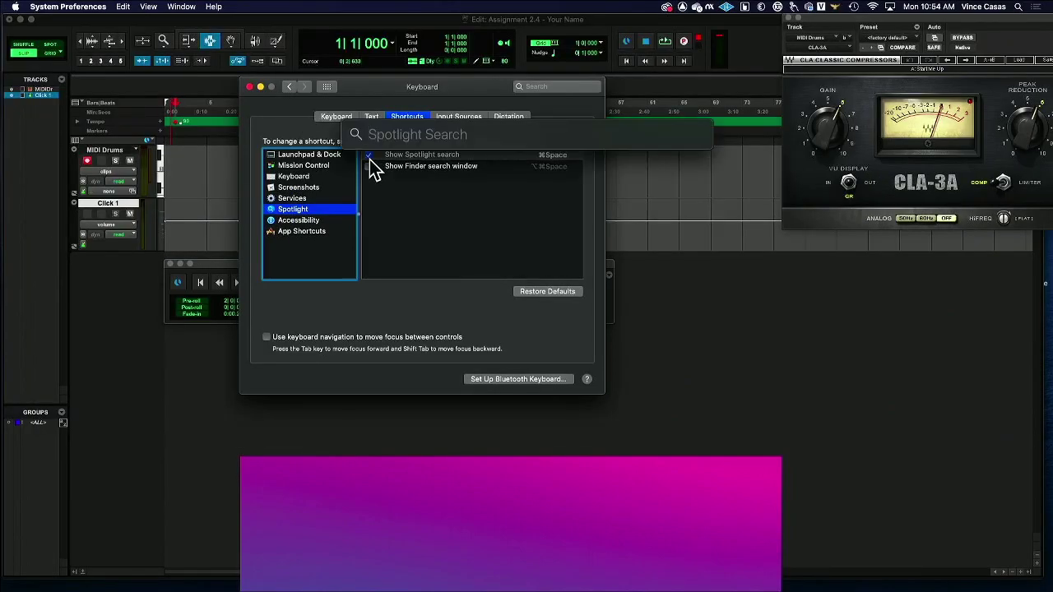
{"action": "left_click", "coordinate": [379, 156]}
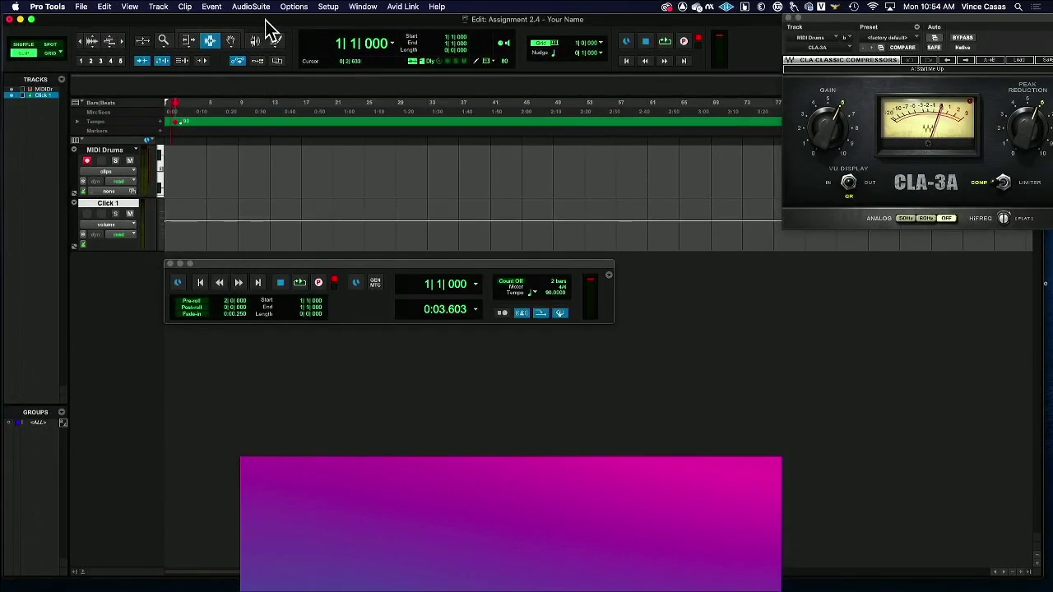
Back in Pro Tools, move the song start marker to the very beginning of the timeline and switch the edit mode to Grid
{"action": "left_click_drag", "start_coordinate": [182, 131], "coordinate": [153, 132]}
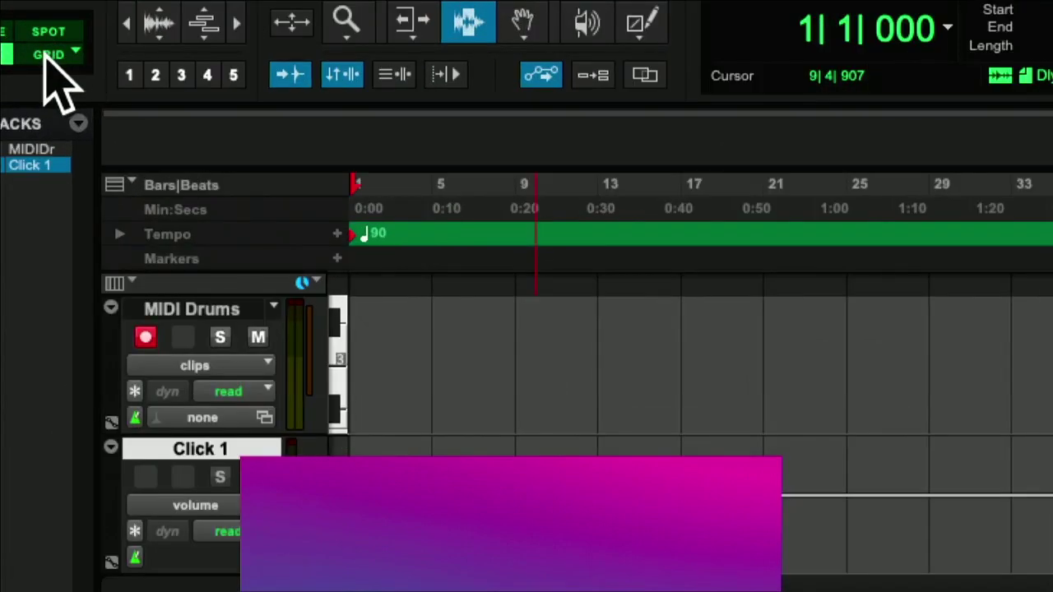
{"action": "left_click", "coordinate": [50, 54]}
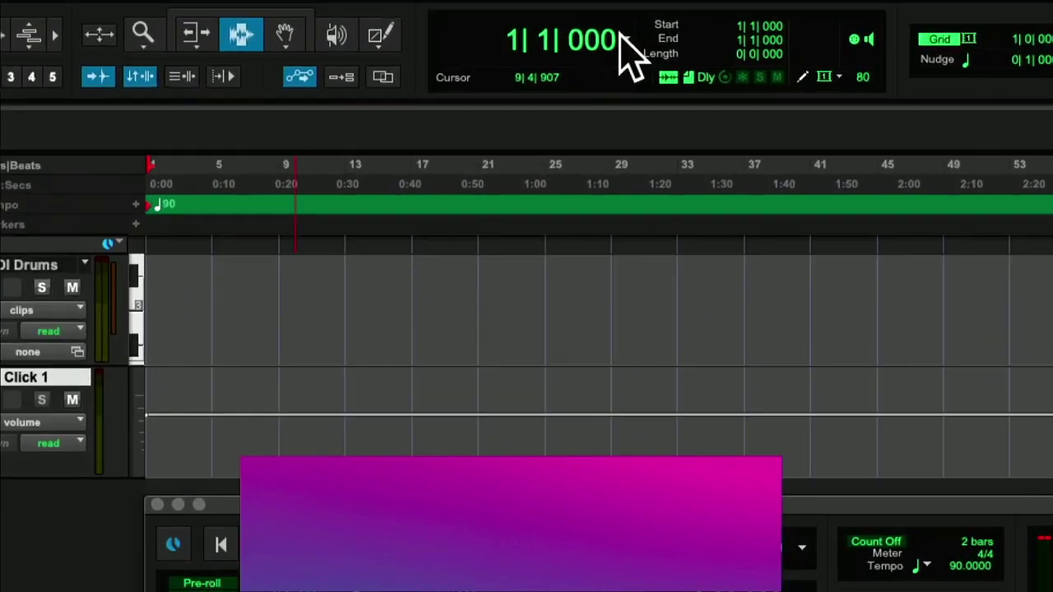
{"action": "left_click", "coordinate": [625, 41]}
{"action": "left_click", "coordinate": [699, 47]}
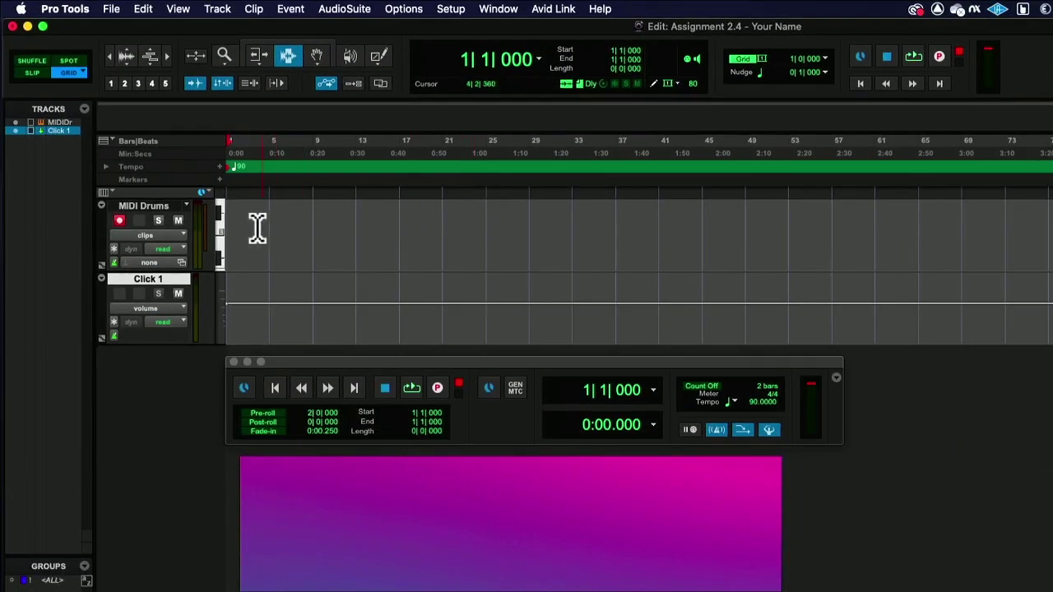
Try selecting the first 16 bars on the MIDI Drums track, clear the selection and return to the session start
{"action": "left_click_drag", "start_coordinate": [229, 227], "coordinate": [403, 247]}
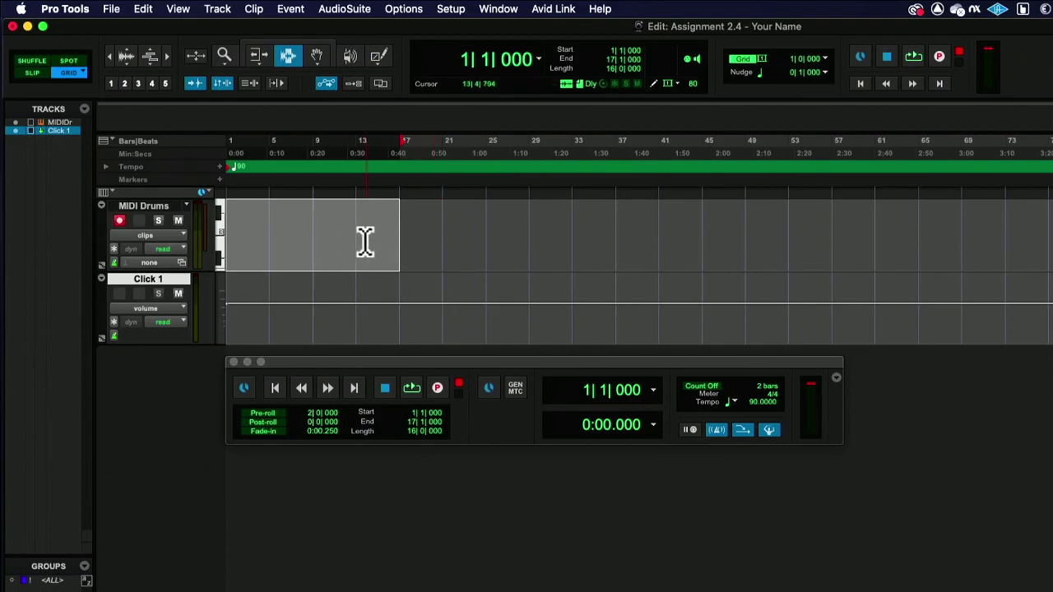
{"action": "left_click", "coordinate": [263, 247]}
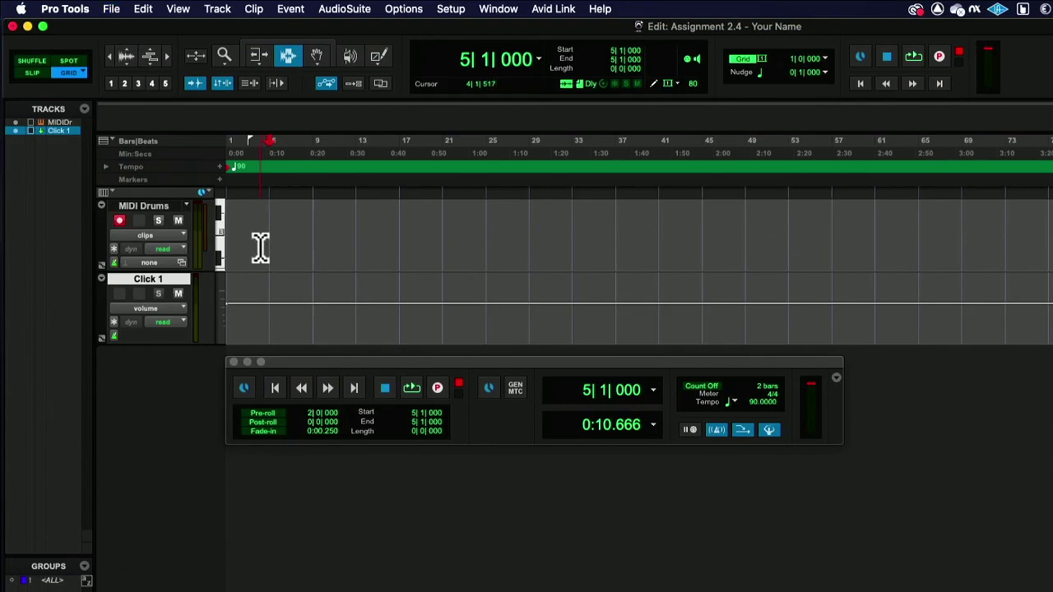
{"action": "key", "text": "Return"}
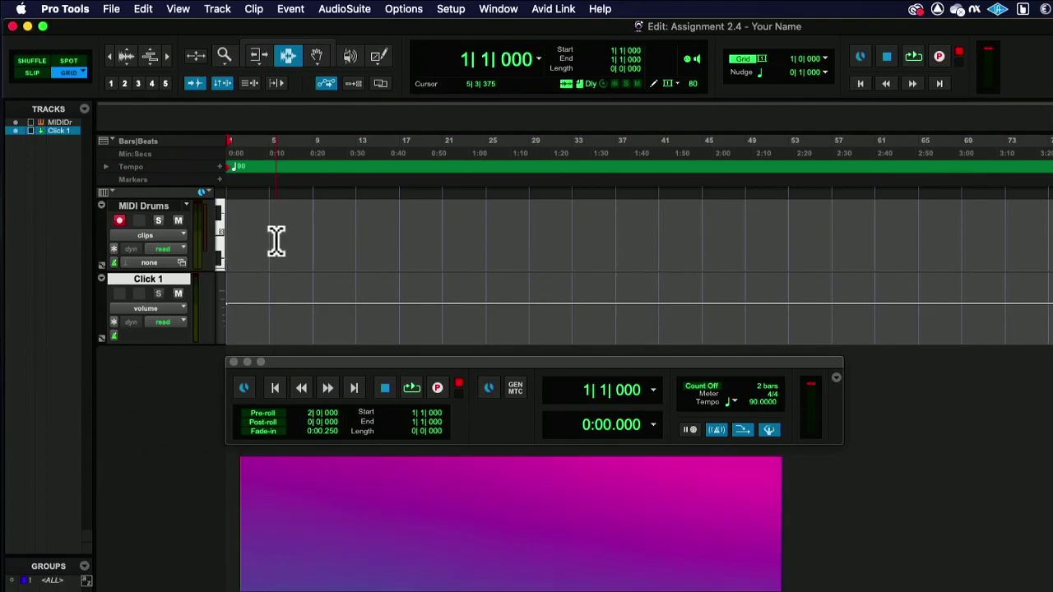
Record a drum performance on the MIDI Drums track from the session start to about bar 18, and stop the transport
{"action": "key", "text": "super+space"}
{"action": "key", "text": "super+space"}
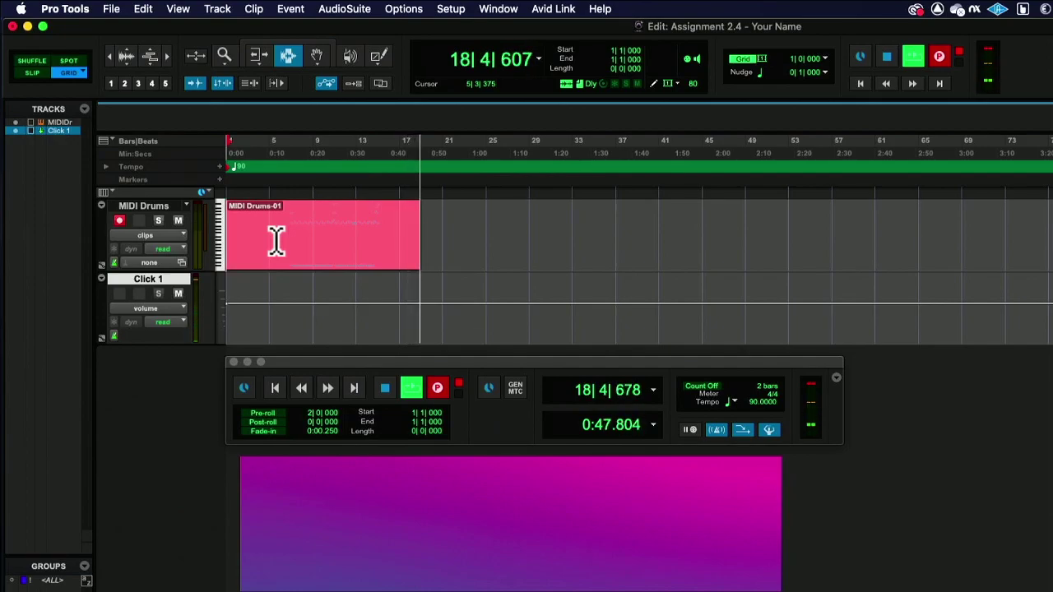
{"action": "key", "text": "space"}
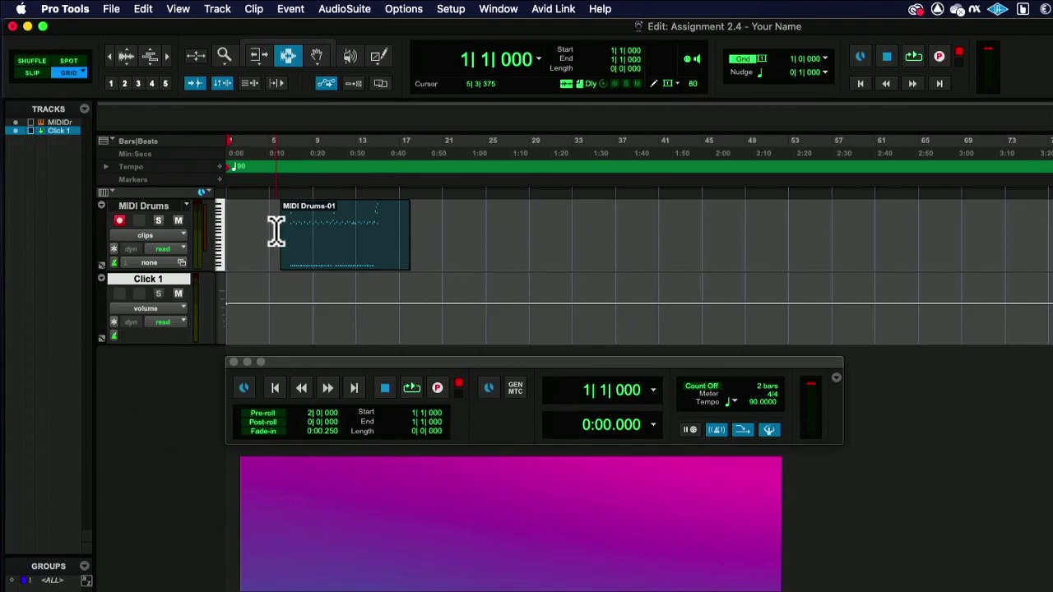
Select bars 7 to 15 of the recorded MIDI Drums clip and zoom in horizontally to inspect the notes
{"action": "left_click_drag", "start_coordinate": [292, 228], "coordinate": [380, 233]}
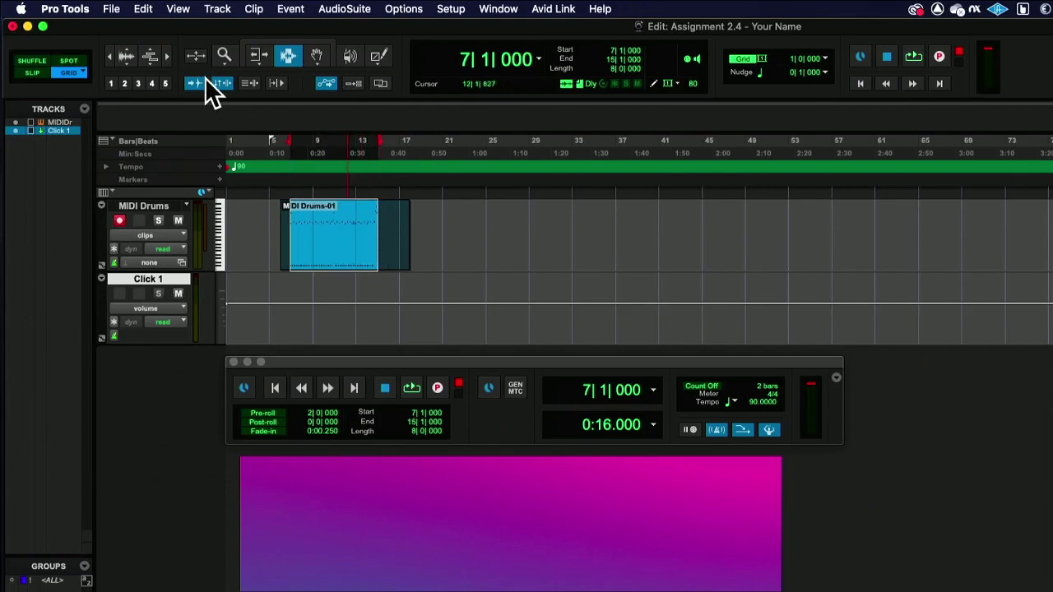
{"action": "left_click", "coordinate": [317, 58]}
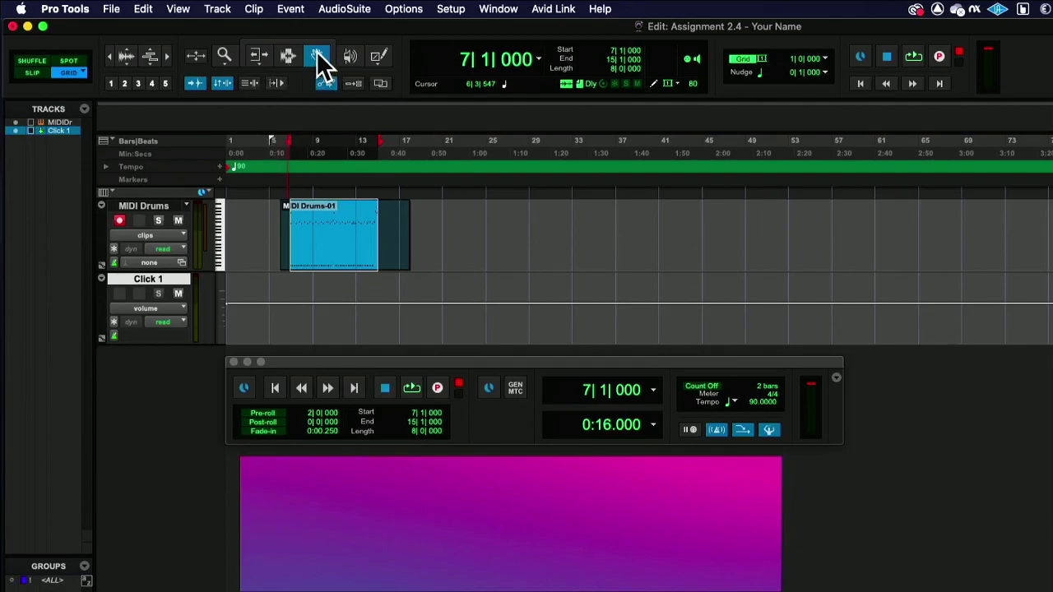
{"action": "left_click", "coordinate": [163, 56]}
{"action": "left_click", "coordinate": [162, 56]}
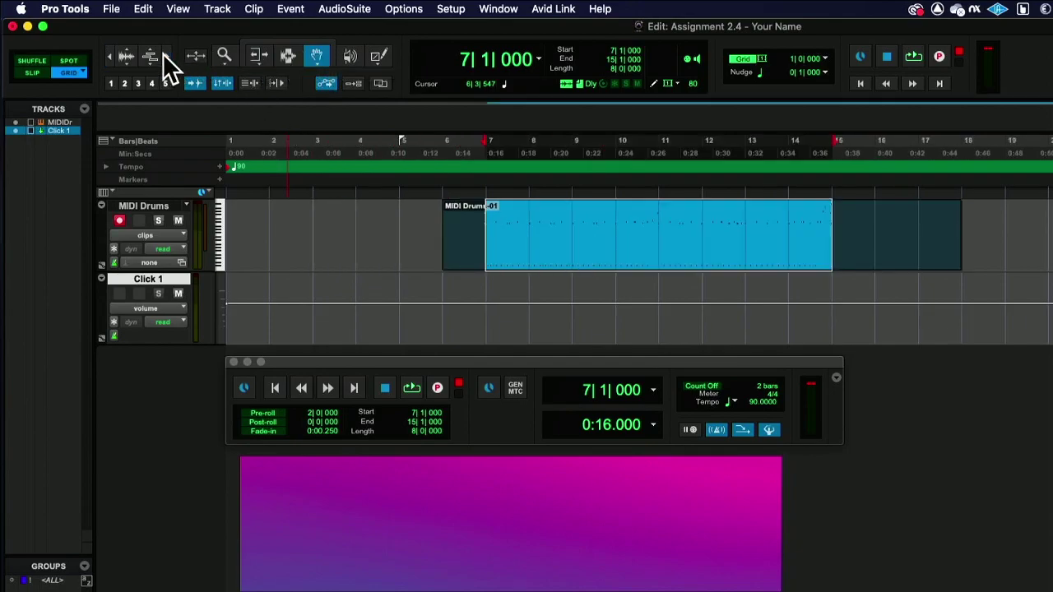
{"action": "left_click", "coordinate": [162, 56]}
{"action": "scroll", "coordinate": [571, 196], "scroll_direction": "right", "scroll_amount": 10}
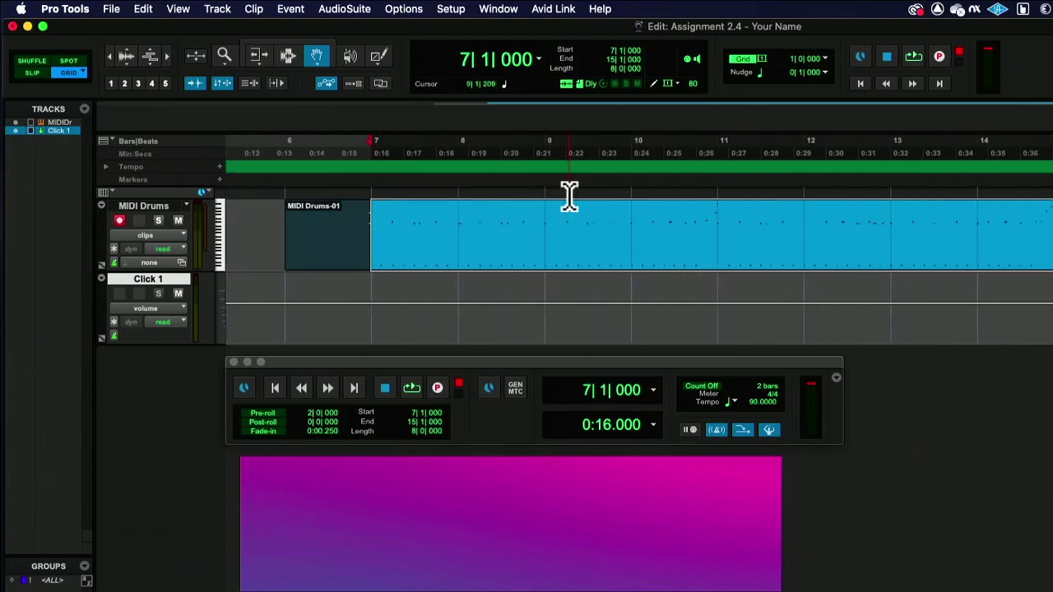
{"action": "scroll", "coordinate": [569, 194], "scroll_direction": "left", "scroll_amount": 5}
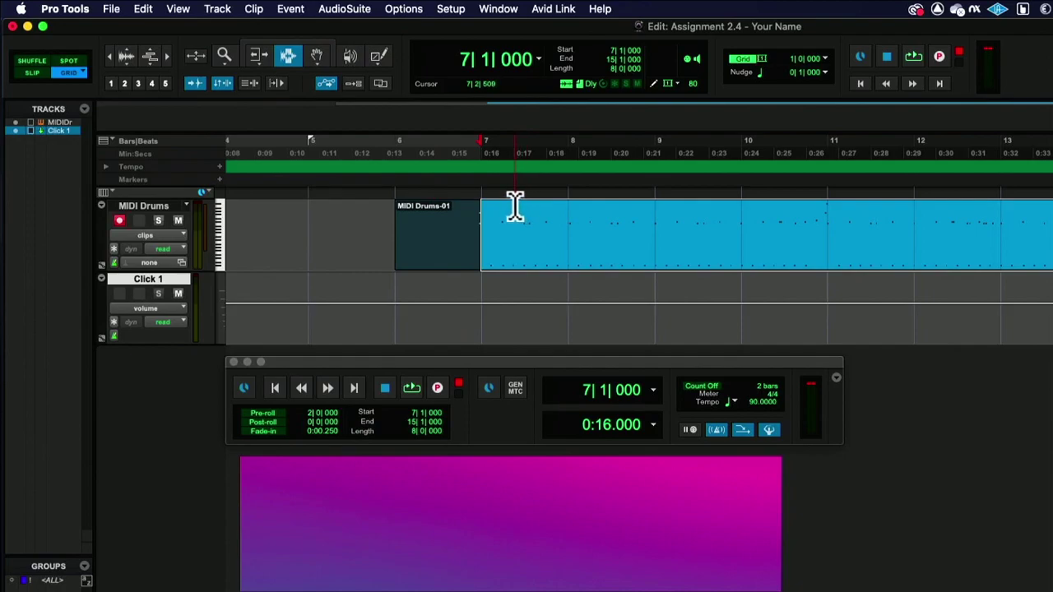
Switch the edit mode to Slip and play the drum clip back from 6|4|791, just before bar 7
{"action": "left_click", "coordinate": [476, 238]}
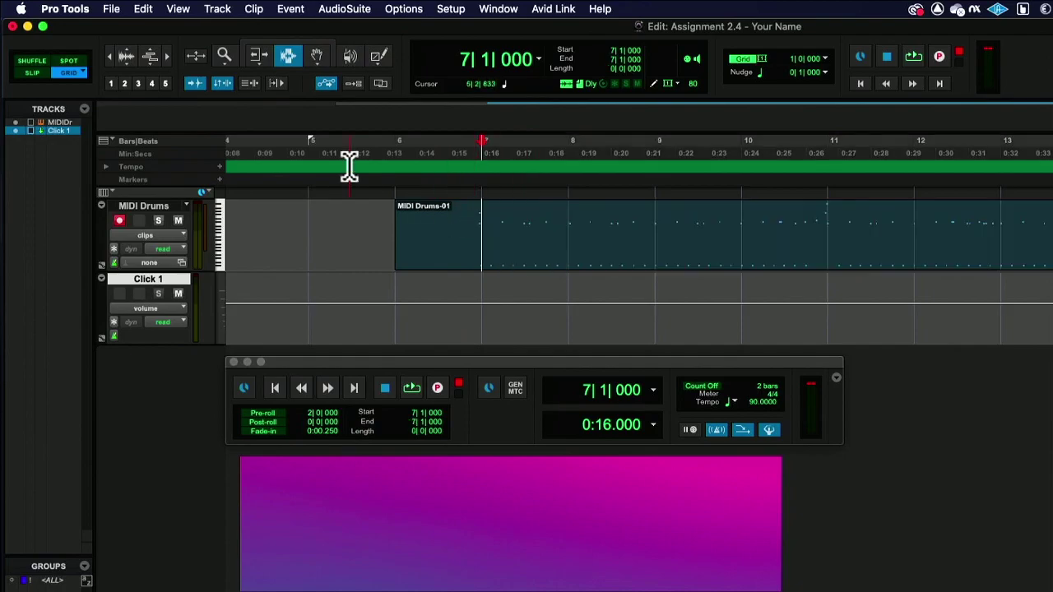
{"action": "left_click", "coordinate": [31, 71]}
{"action": "left_click", "coordinate": [482, 233]}
{"action": "left_click", "coordinate": [477, 233]}
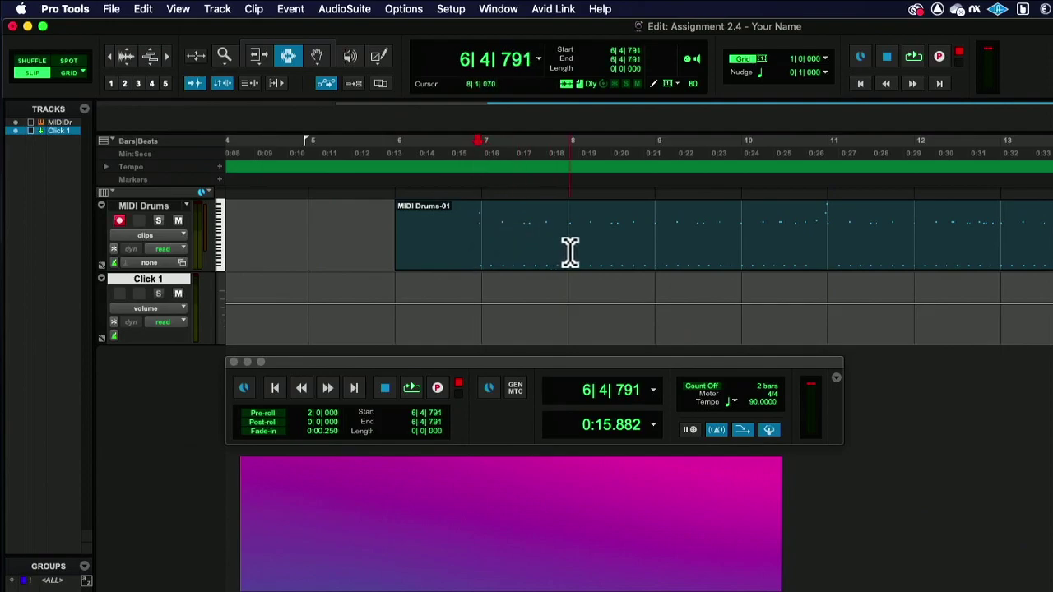
{"action": "key", "text": "space"}
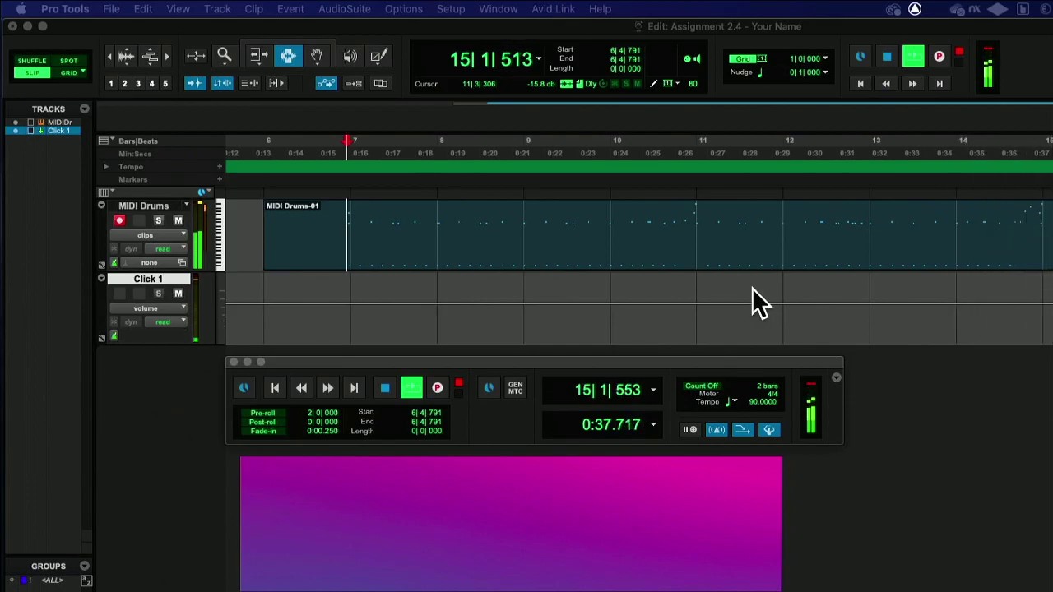
{"action": "left_click", "coordinate": [643, 282]}
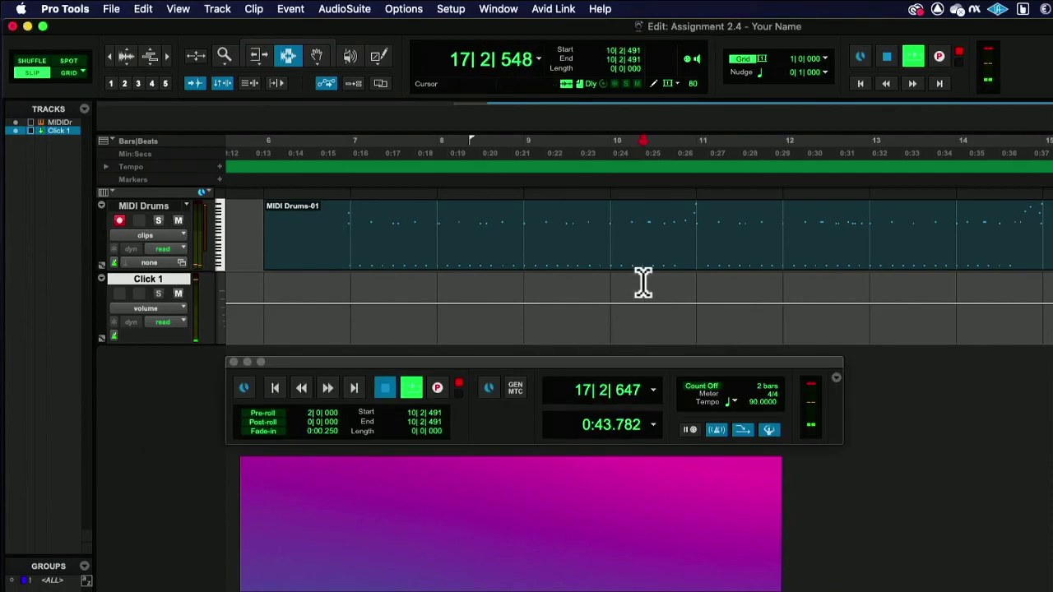
{"action": "key", "text": "space"}
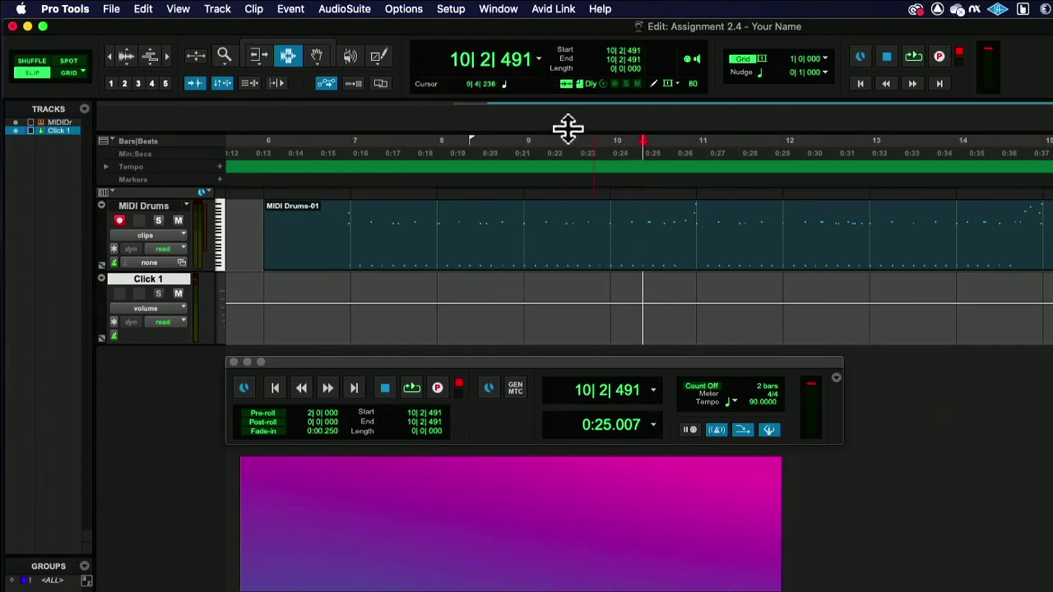
Place the insertion point at 6|4|690, just before bar 7 on the MIDI Drums track, and save the session
{"action": "left_click", "coordinate": [520, 241]}
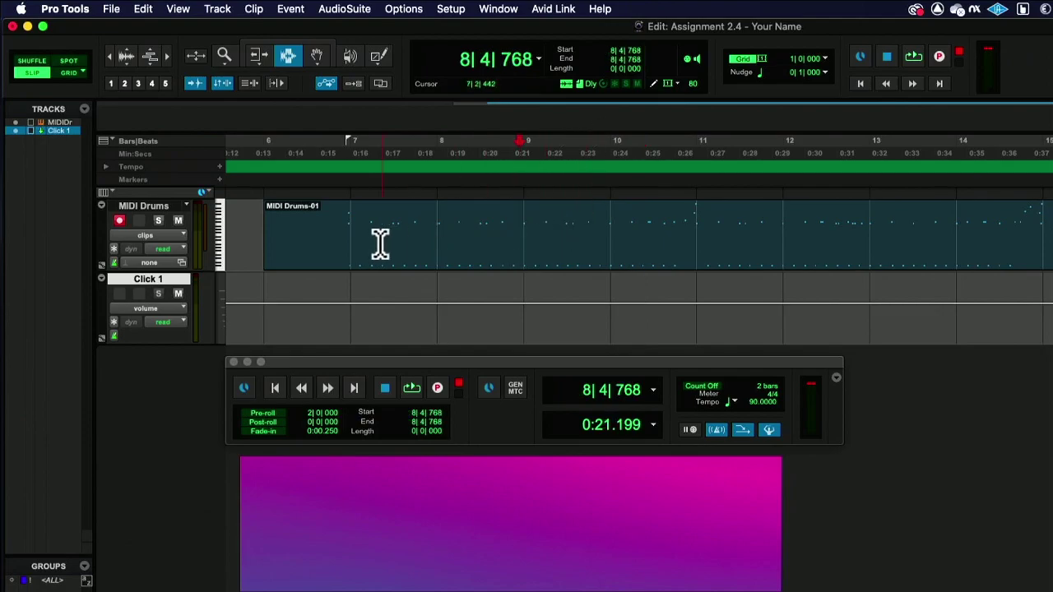
{"action": "left_click", "coordinate": [346, 239]}
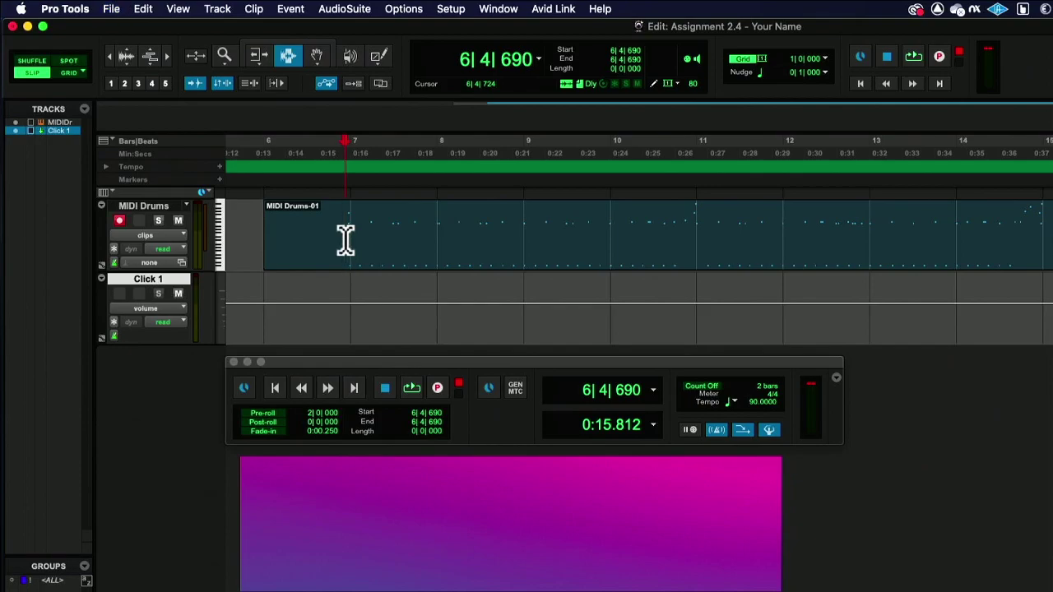
{"action": "key", "text": "super+s"}
Start playback from before bar 7, punch in recording over the drum clip with MIDI Merge on, and stop
{"action": "key", "text": "space"}
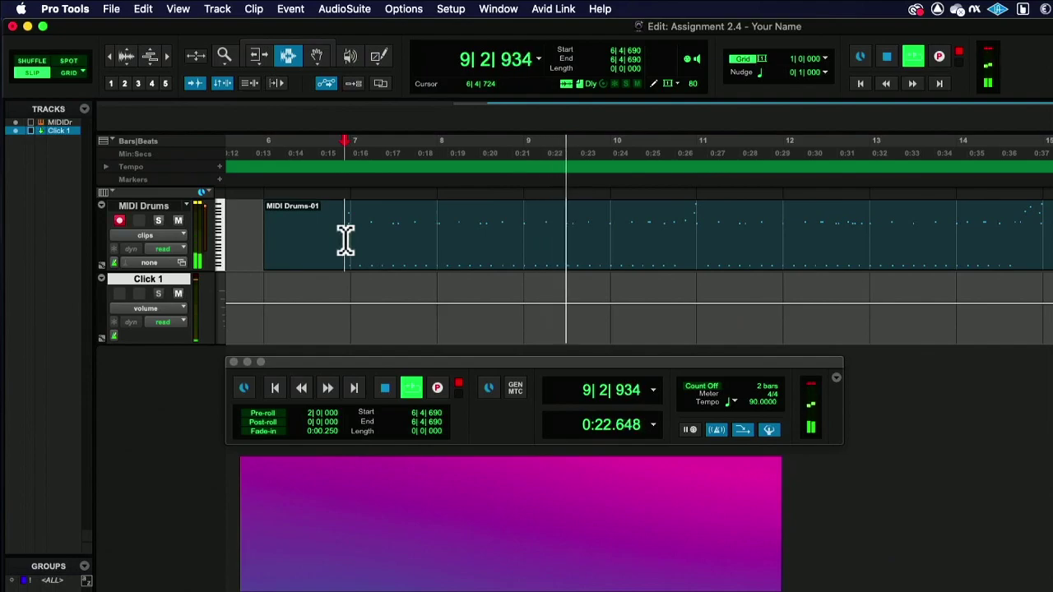
{"action": "key", "text": "super+space"}
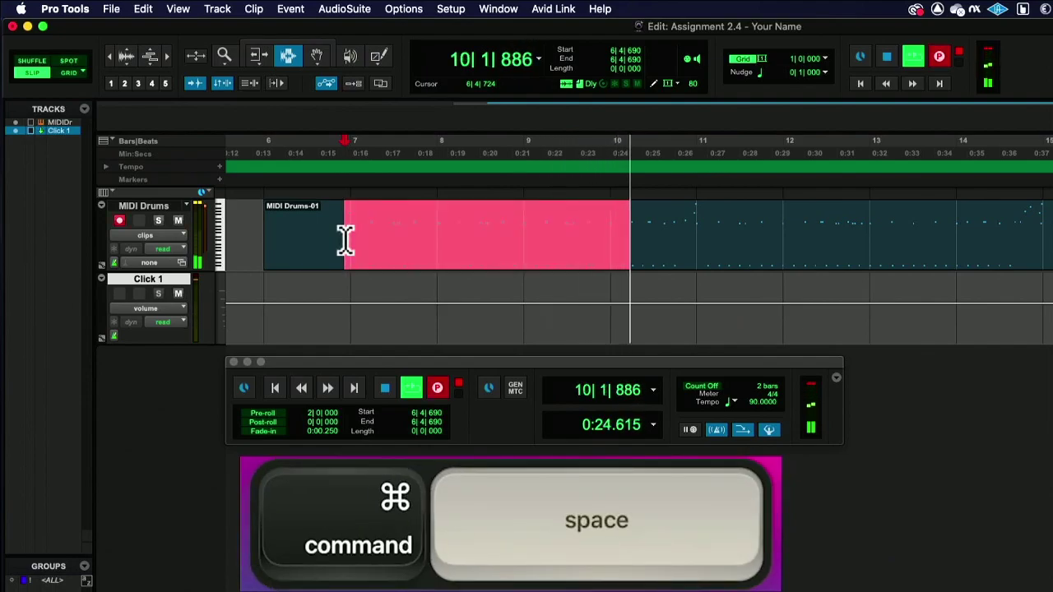
{"action": "key", "text": "space"}
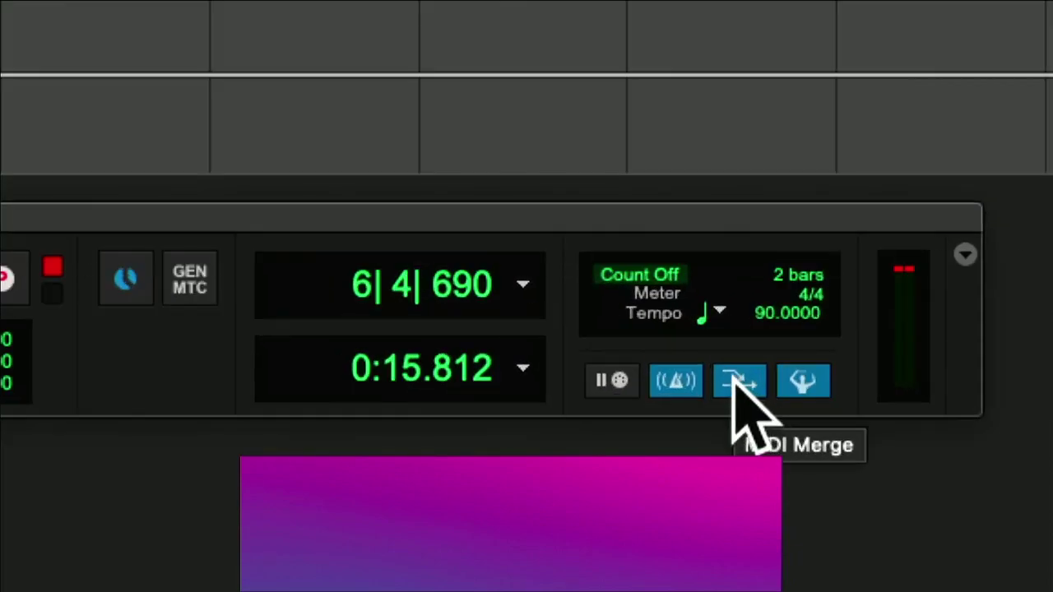
Turn off MIDI Merge and punch in a replacement recording over the drum clip from 6|4|690
{"action": "left_click", "coordinate": [737, 384]}
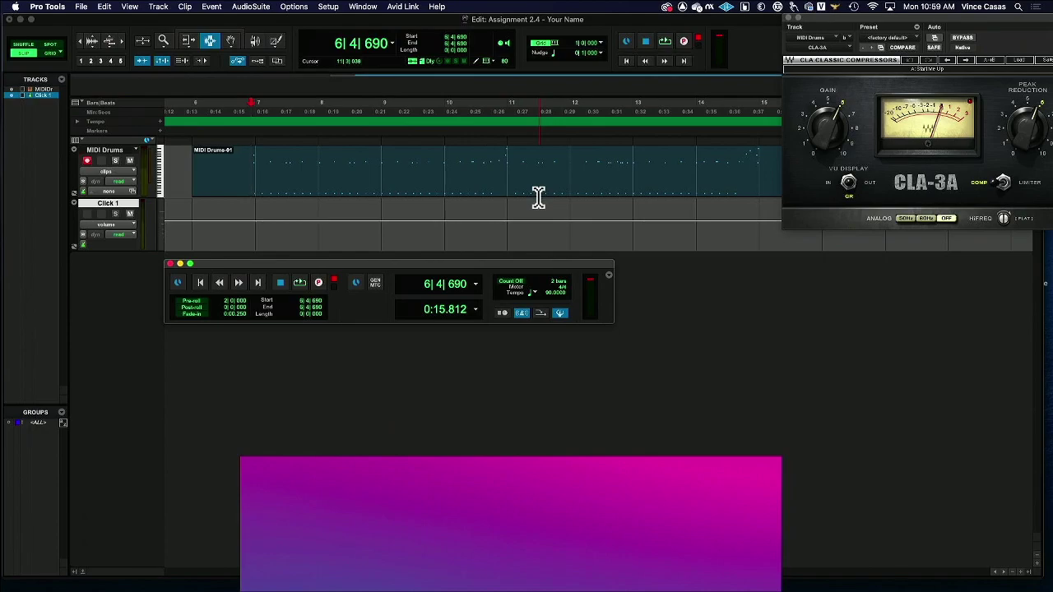
{"action": "key", "text": "space"}
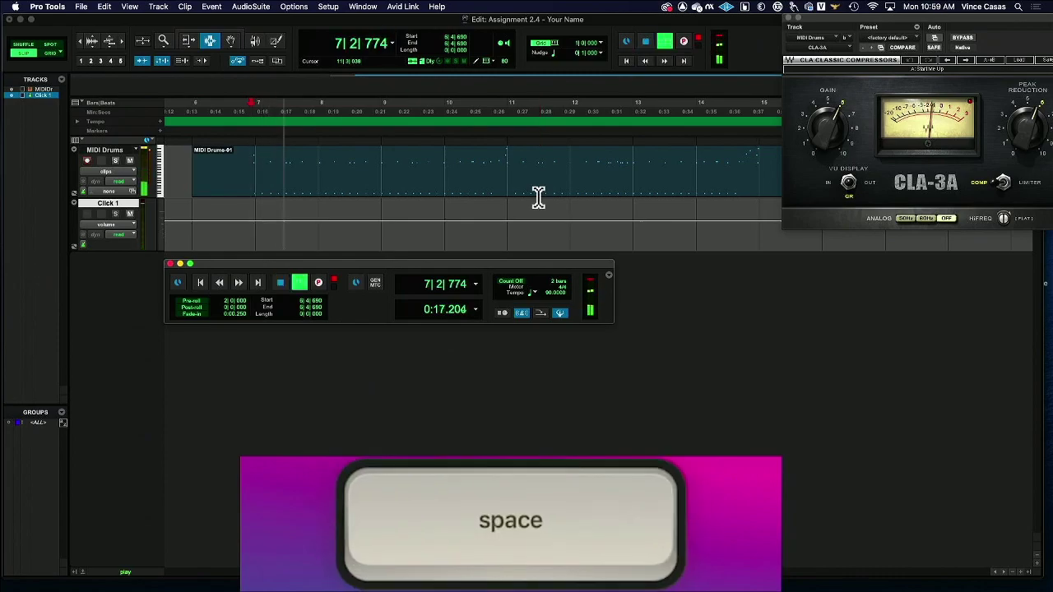
{"action": "key", "text": "super+space"}
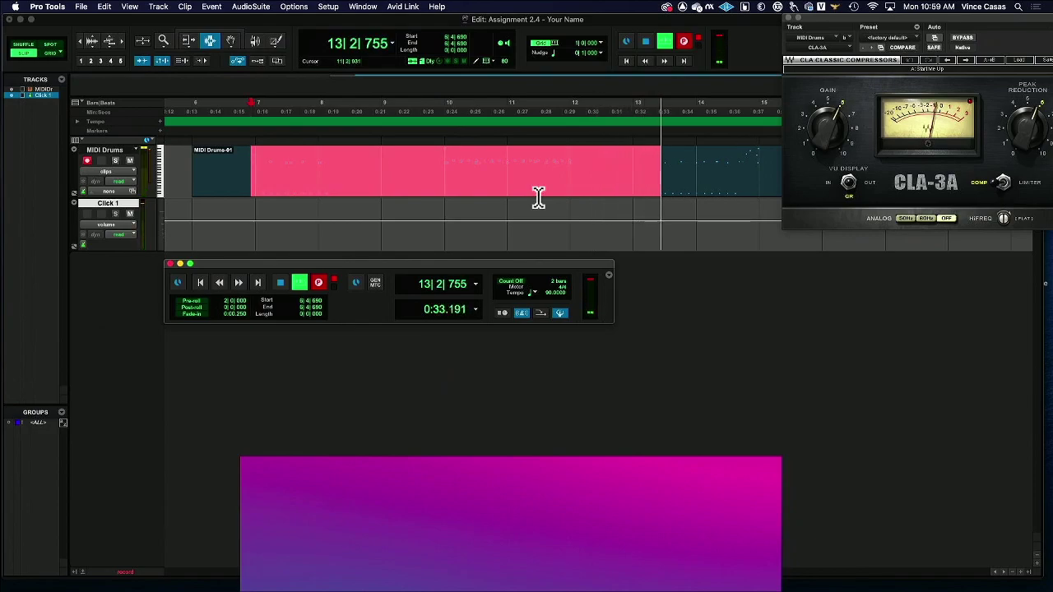
{"action": "key", "text": "space"}
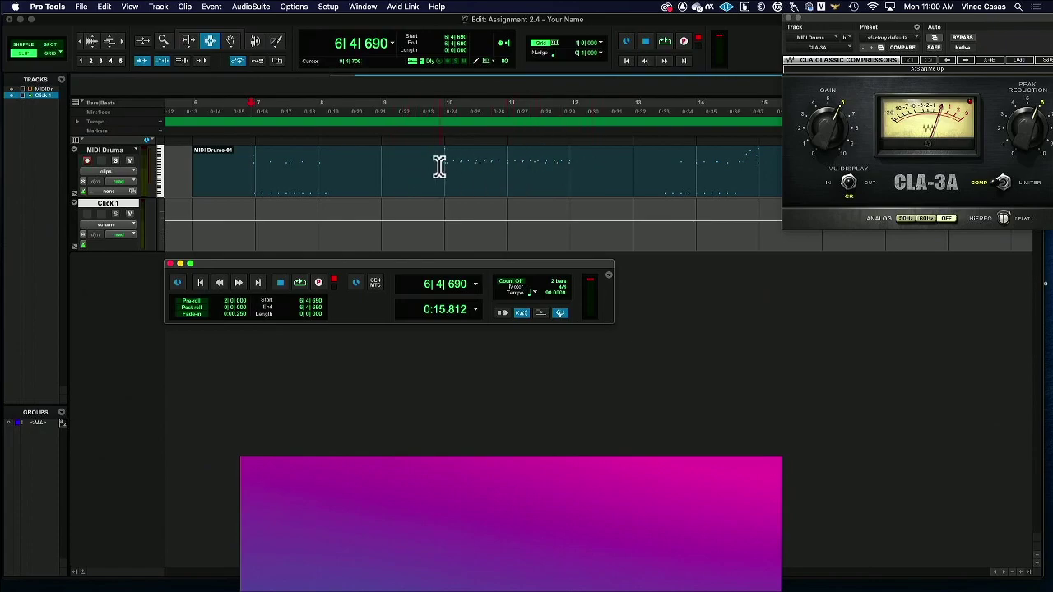
Undo and redo the last MIDI recording to compare the original drum notes with the replaced ones
{"action": "left_click_drag", "start_coordinate": [436, 167], "coordinate": [578, 176]}
{"action": "left_click_drag", "start_coordinate": [338, 168], "coordinate": [463, 171]}
{"action": "left_click_drag", "start_coordinate": [625, 165], "coordinate": [639, 165]}
{"action": "left_click_drag", "start_coordinate": [402, 173], "coordinate": [445, 185]}
{"action": "left_click", "coordinate": [474, 187]}
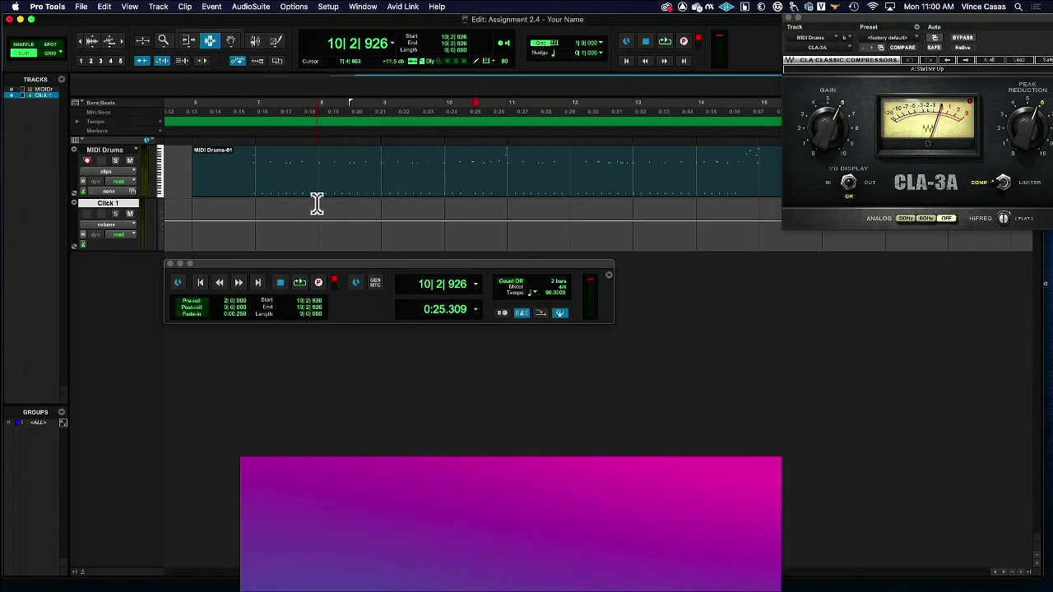
{"action": "left_click", "coordinate": [105, 6]}
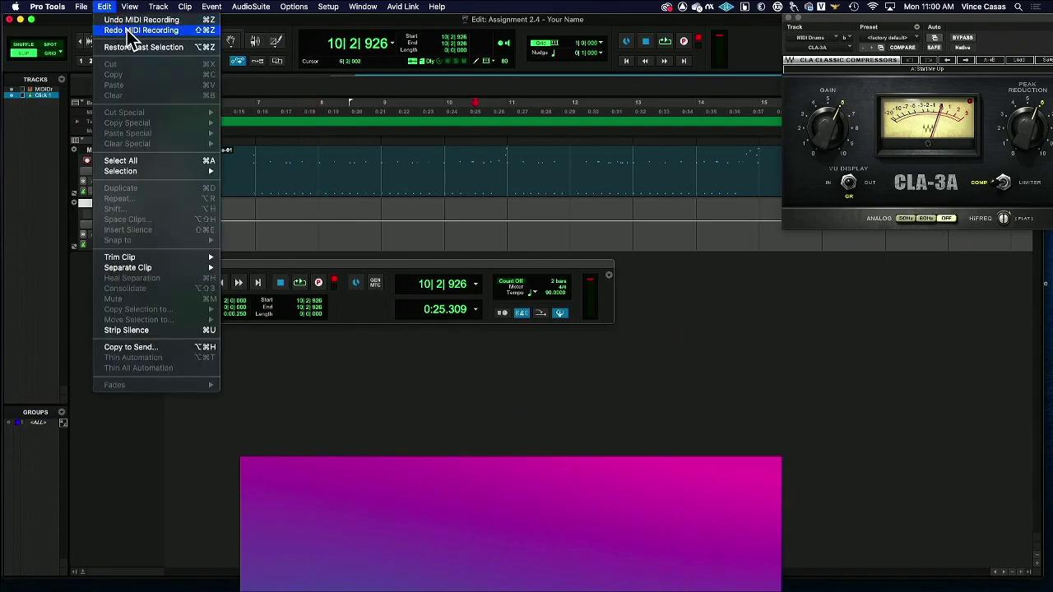
{"action": "left_click", "coordinate": [415, 212]}
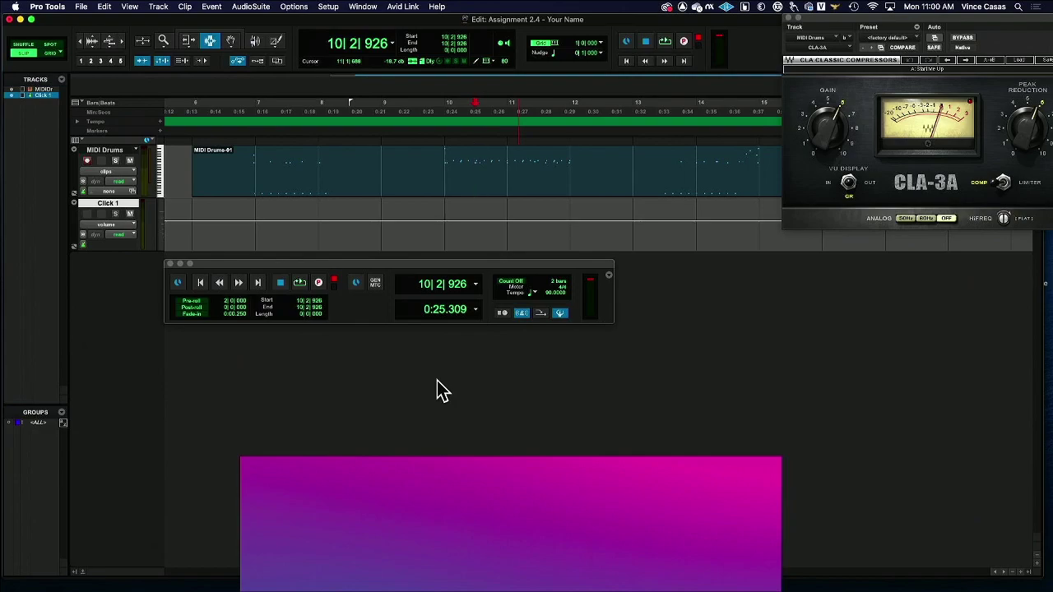
Play from 6|4|490, just before bar 7, punching recording in and out repeatedly on the MIDI Drums track, and stop
{"action": "left_click", "coordinate": [247, 171]}
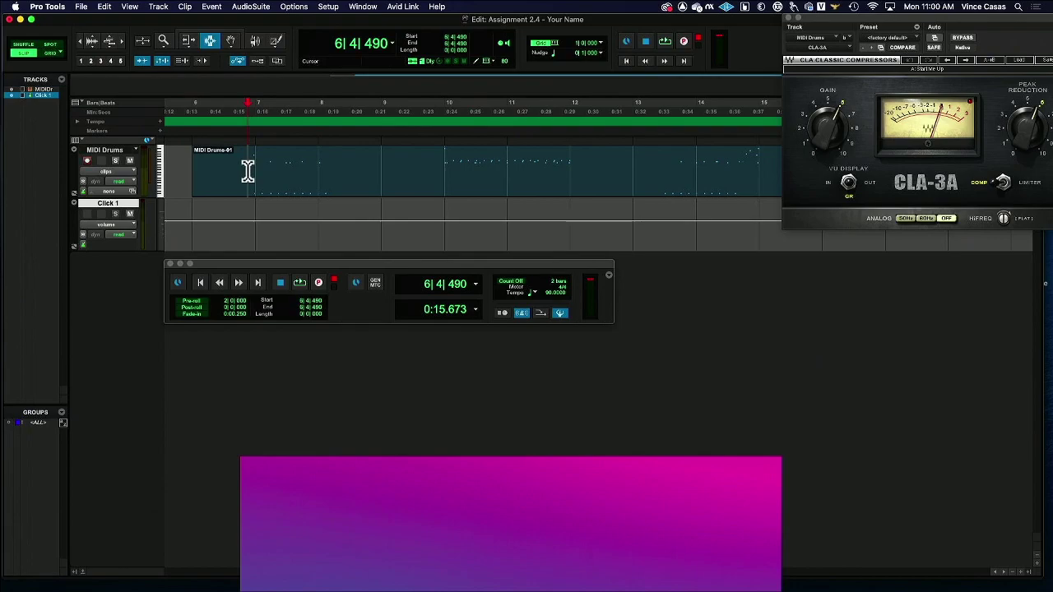
{"action": "key", "text": "space"}
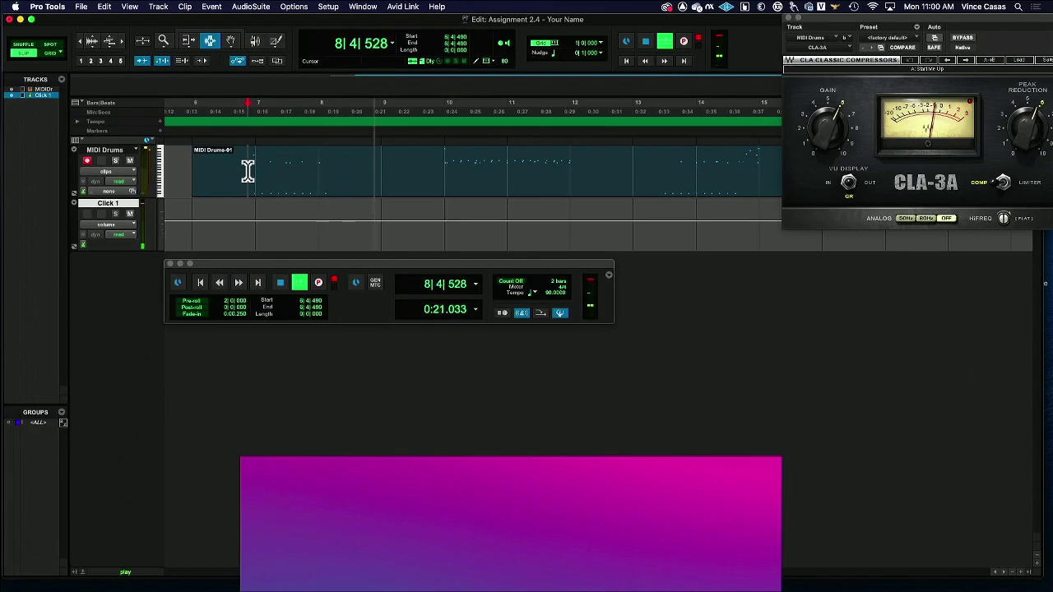
{"action": "key", "text": "ctrl+space"}
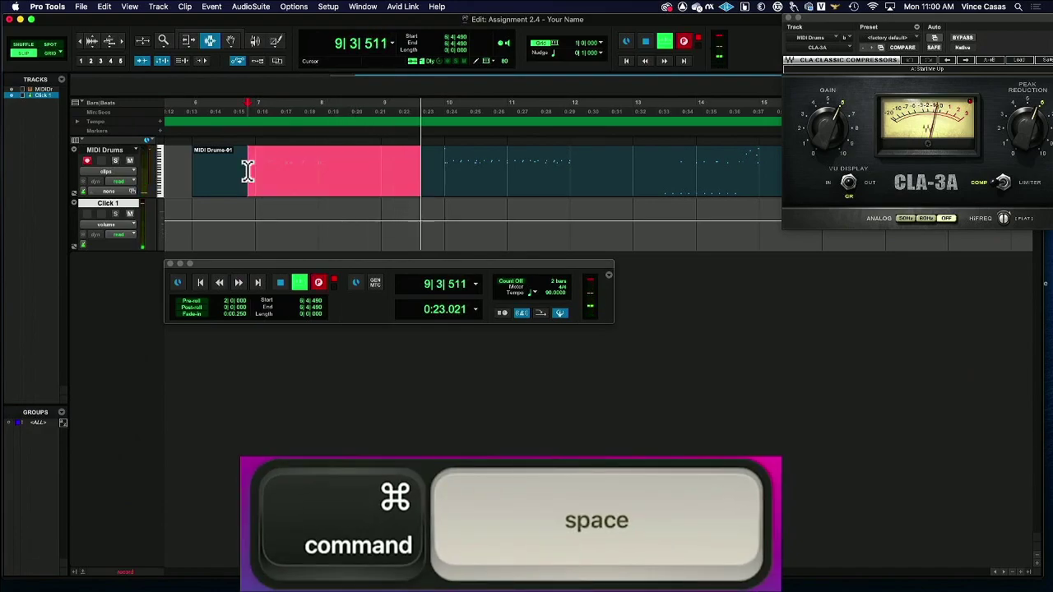
{"action": "key", "text": "ctrl+space"}
{"action": "key", "text": "ctrl+space"}
{"action": "key", "text": "ctrl+space"}
{"action": "key", "text": "ctrl+space"}
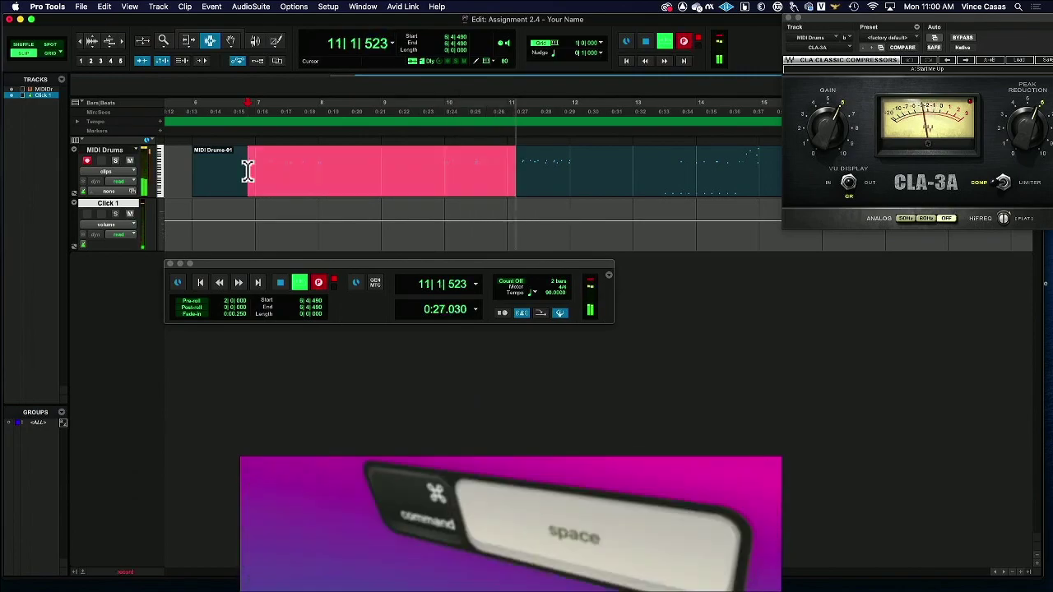
{"action": "key", "text": "ctrl+space"}
{"action": "key", "text": "ctrl+space"}
{"action": "key", "text": "ctrl+space"}
{"action": "key", "text": "ctrl+space"}
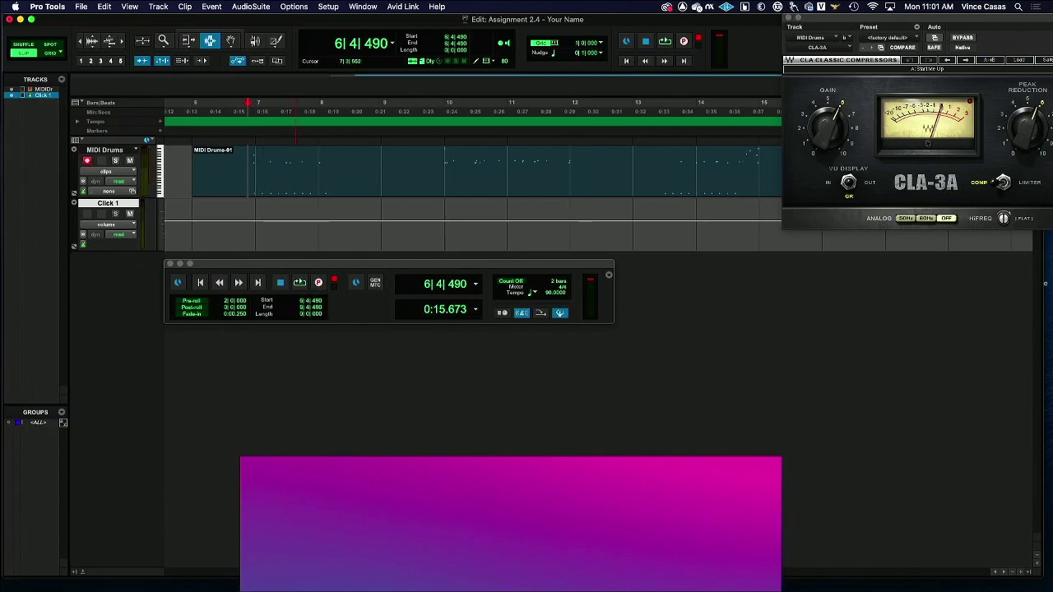
Try the compact Transport window by turning Expanded Transport off, and turn it back on
{"action": "left_click", "coordinate": [666, 6]}
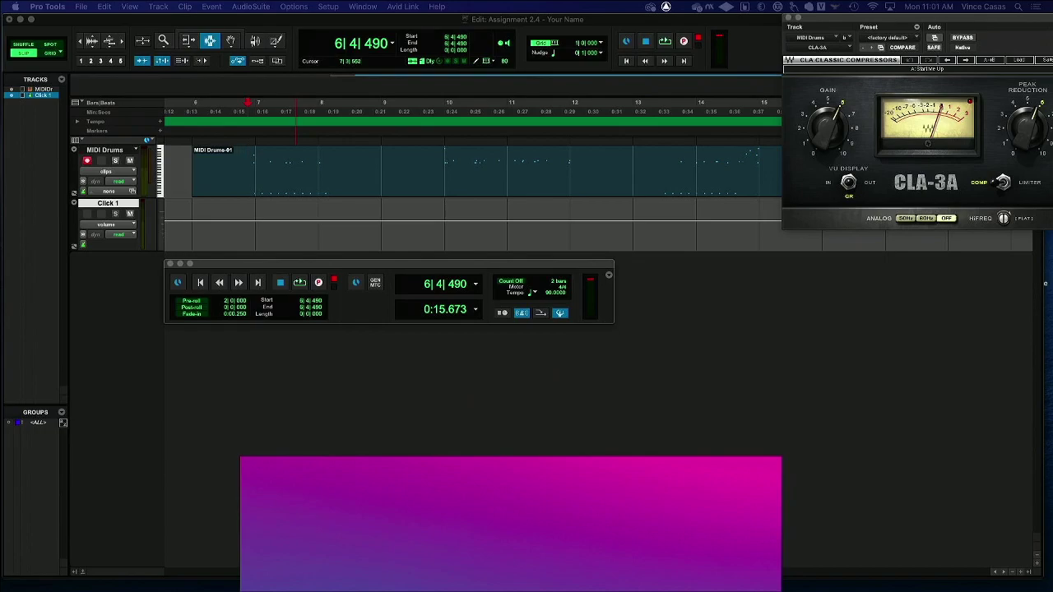
{"action": "left_click", "coordinate": [367, 8]}
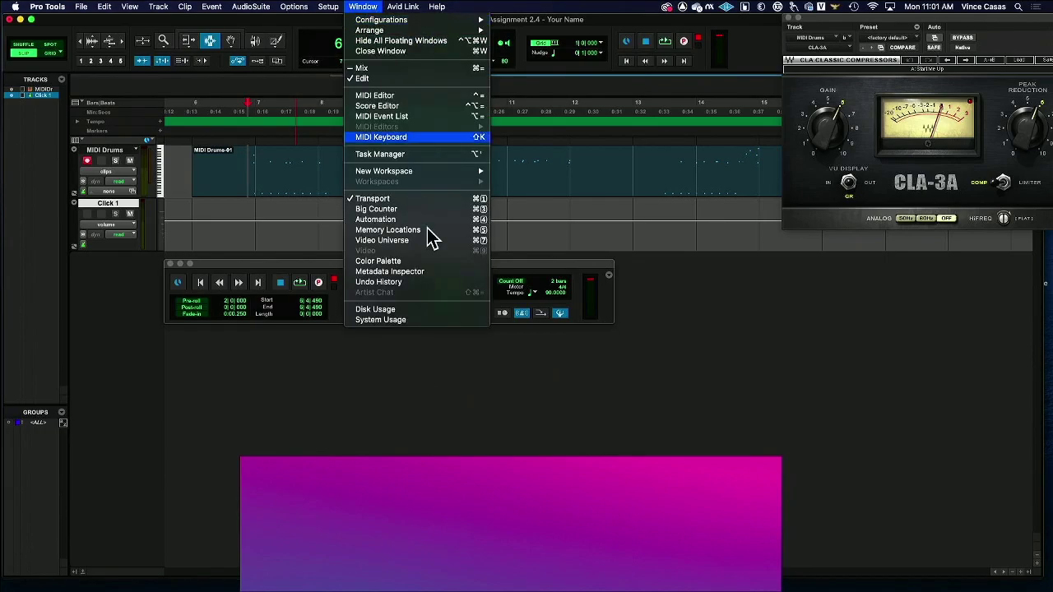
{"action": "left_click", "coordinate": [553, 266]}
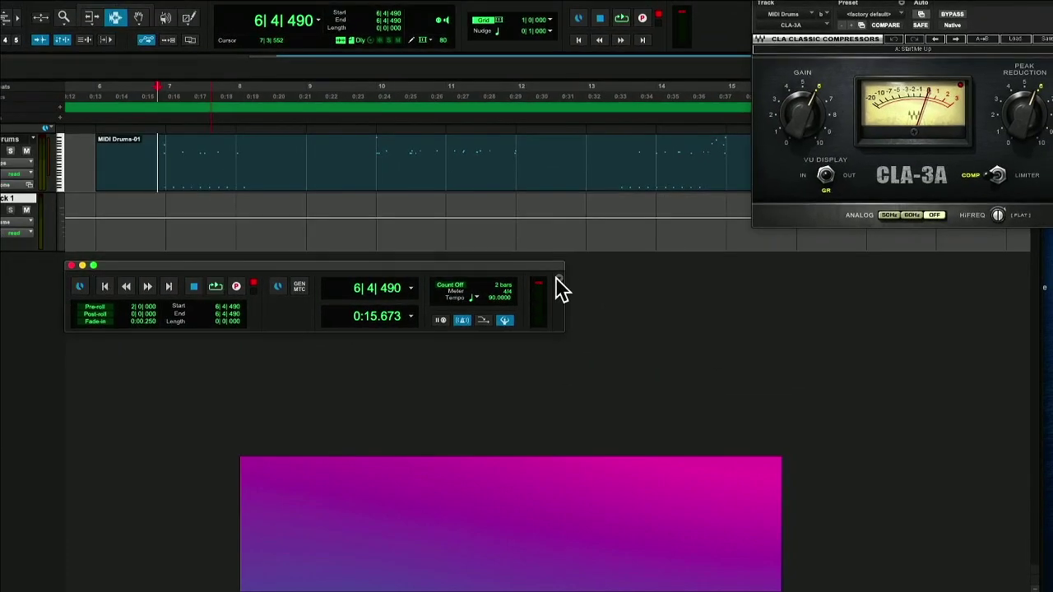
{"action": "left_click", "coordinate": [558, 279]}
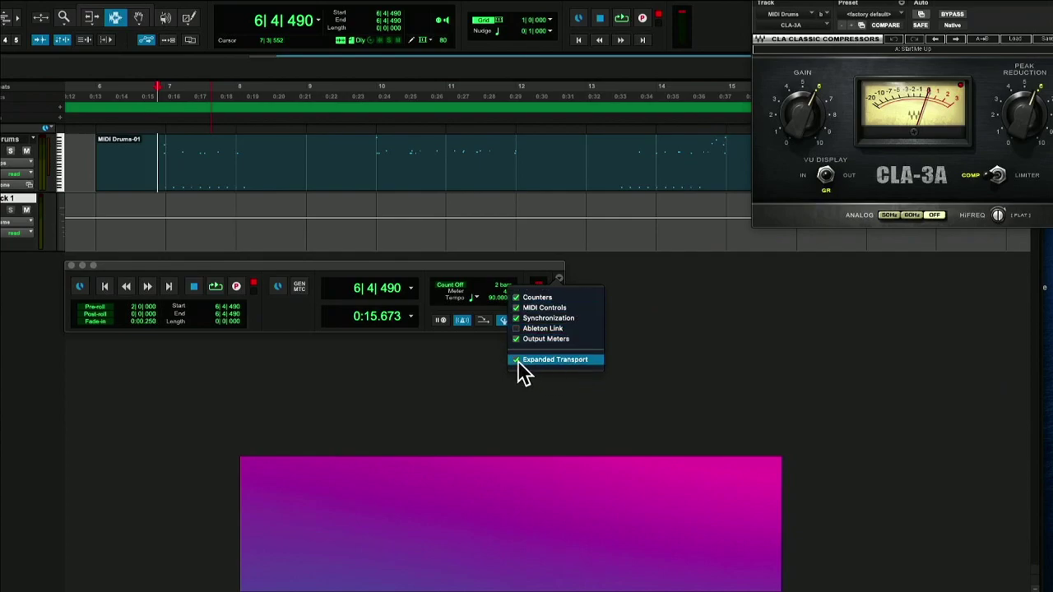
{"action": "left_click", "coordinate": [517, 360]}
{"action": "left_click", "coordinate": [559, 279]}
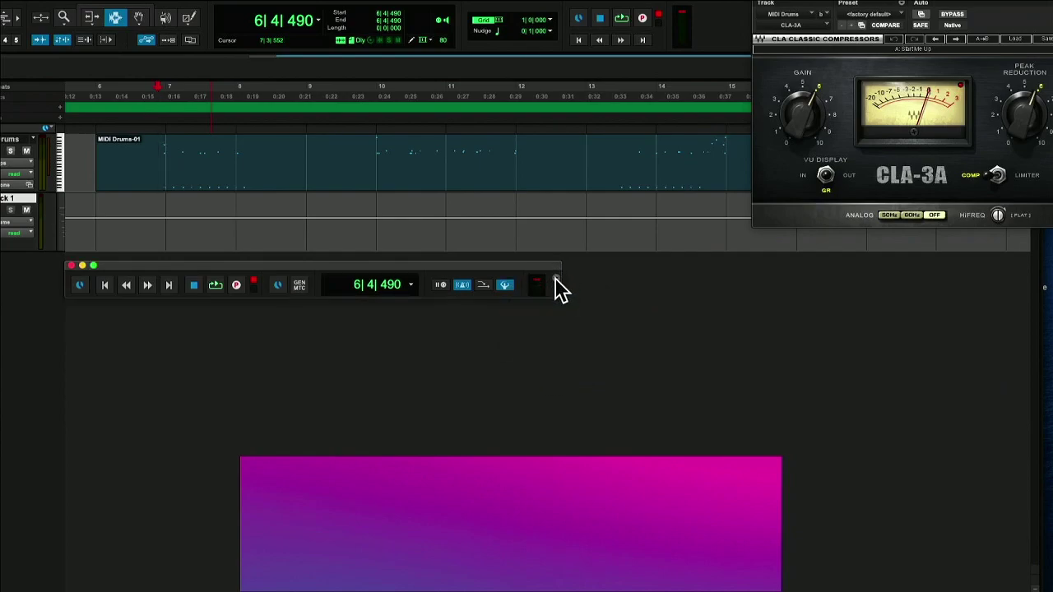
{"action": "left_click", "coordinate": [558, 283]}
{"action": "left_click", "coordinate": [517, 362]}
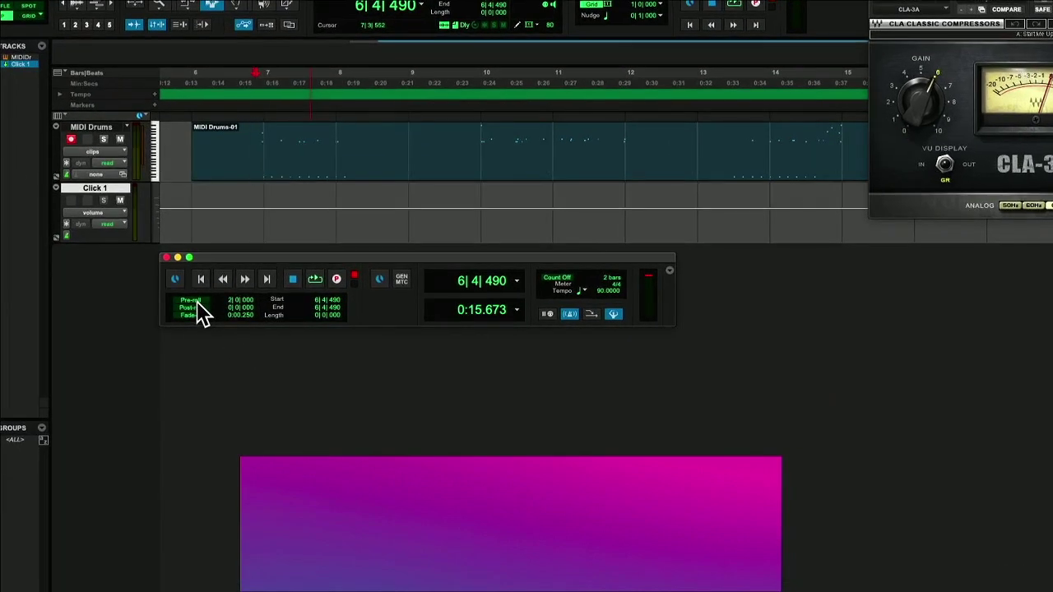
Open the pre-roll amount for editing, moving through its individual segments to the bars value
{"action": "left_click", "coordinate": [198, 301]}
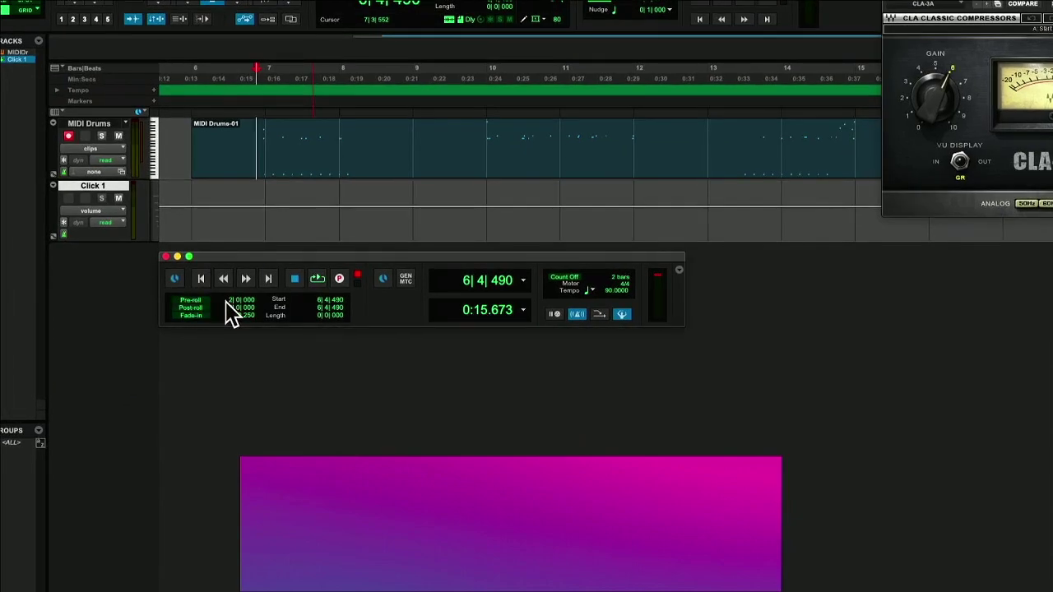
{"action": "left_click", "coordinate": [232, 300]}
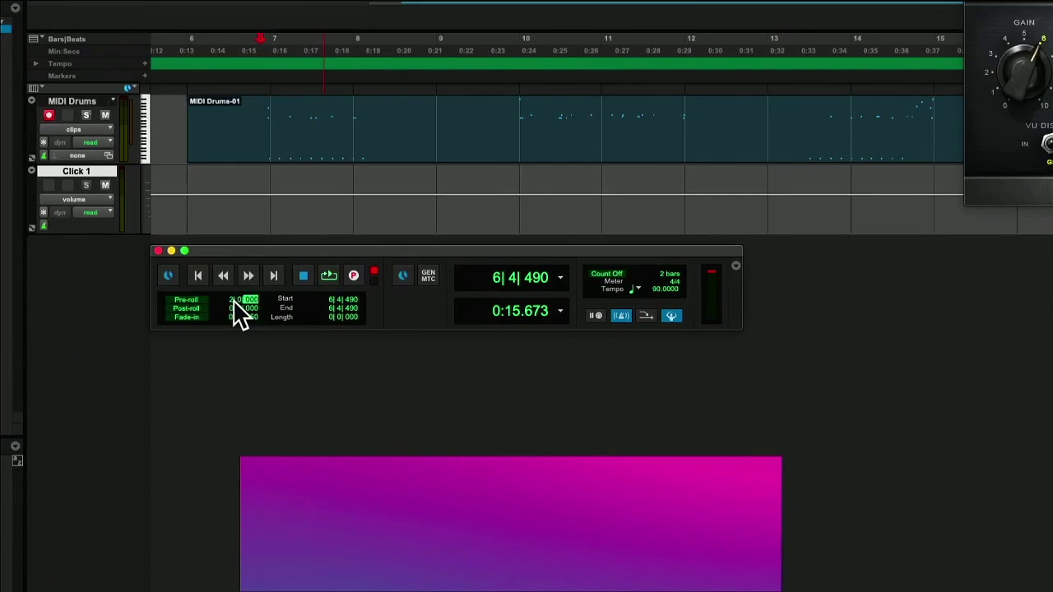
{"action": "left_click", "coordinate": [237, 300]}
{"action": "left_click", "coordinate": [231, 299]}
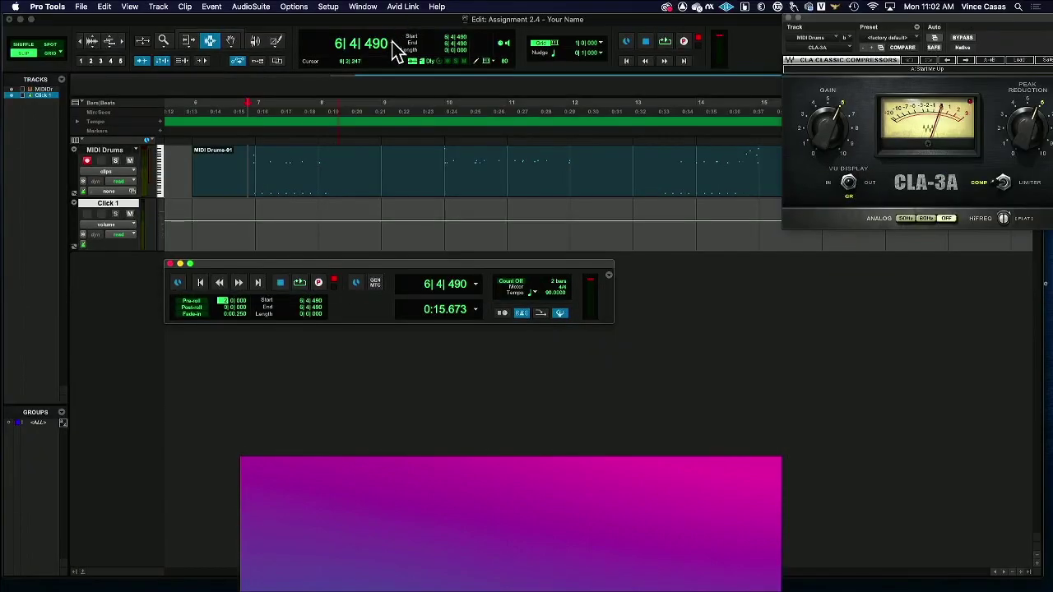
Check the time format options of the counters and keep the Transport window's main counter on Bars|Beats
{"action": "left_click", "coordinate": [393, 42]}
{"action": "left_click", "coordinate": [415, 39]}
{"action": "left_click", "coordinate": [475, 284]}
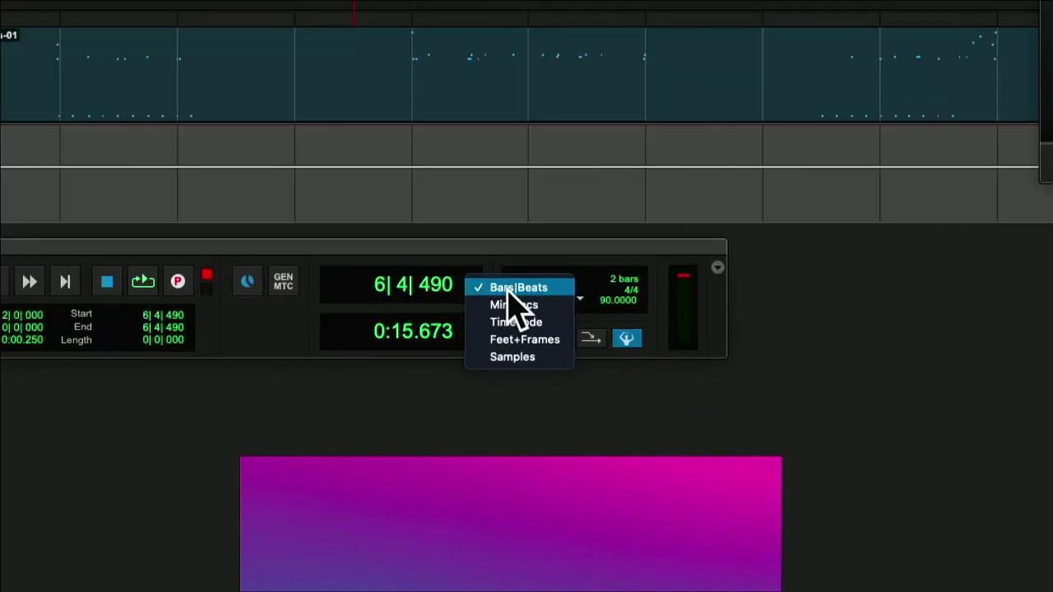
{"action": "left_click", "coordinate": [488, 287]}
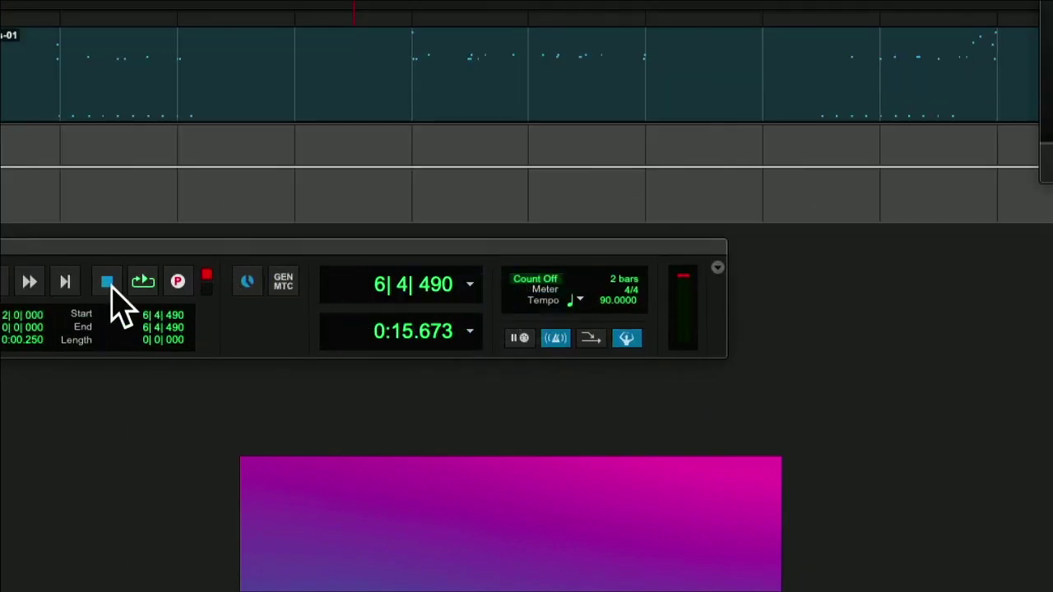
Set the pre-roll amount to 2 bars and continue to the post-roll value
{"action": "left_click", "coordinate": [4, 316]}
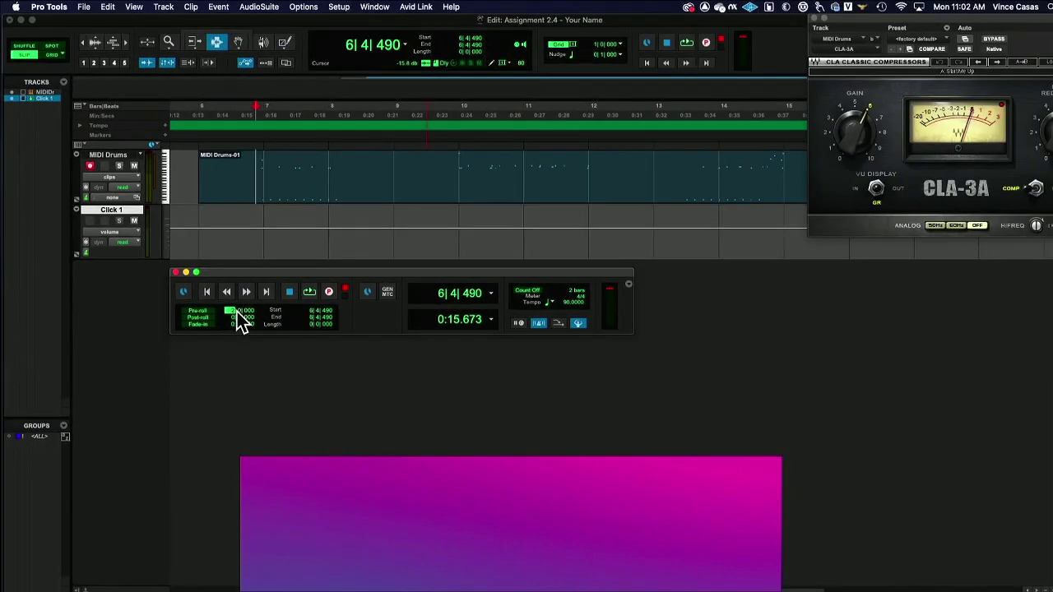
{"action": "type", "text": "2"}
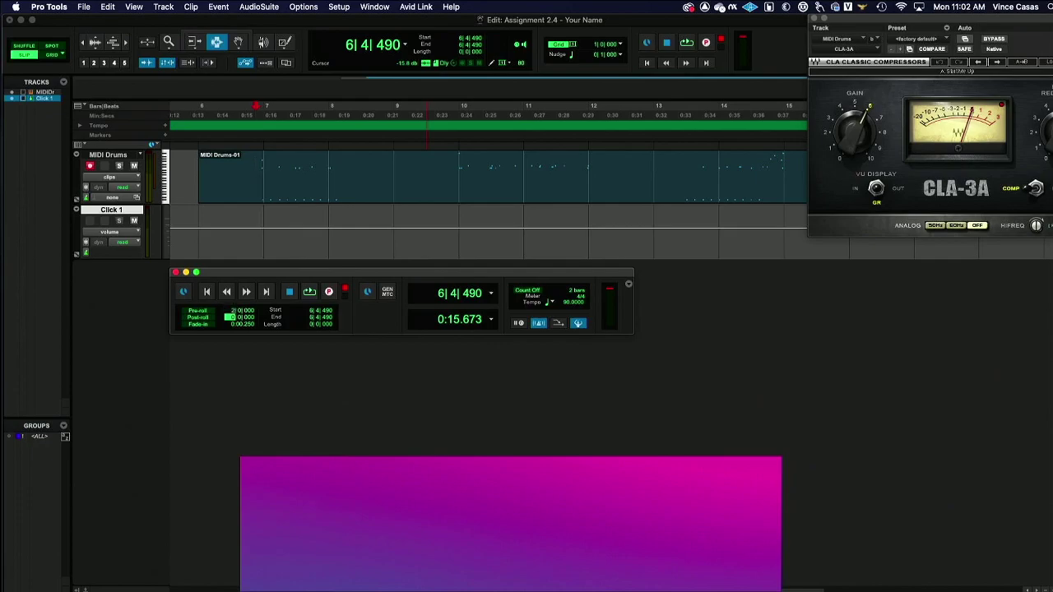
{"action": "key", "text": "Tab"}
Cycle through the Transport window's pre-roll, post-roll, fade-in, start, end and length fields and return to the post-roll amount
{"action": "left_click", "coordinate": [232, 312]}
{"action": "key", "text": "slash"}
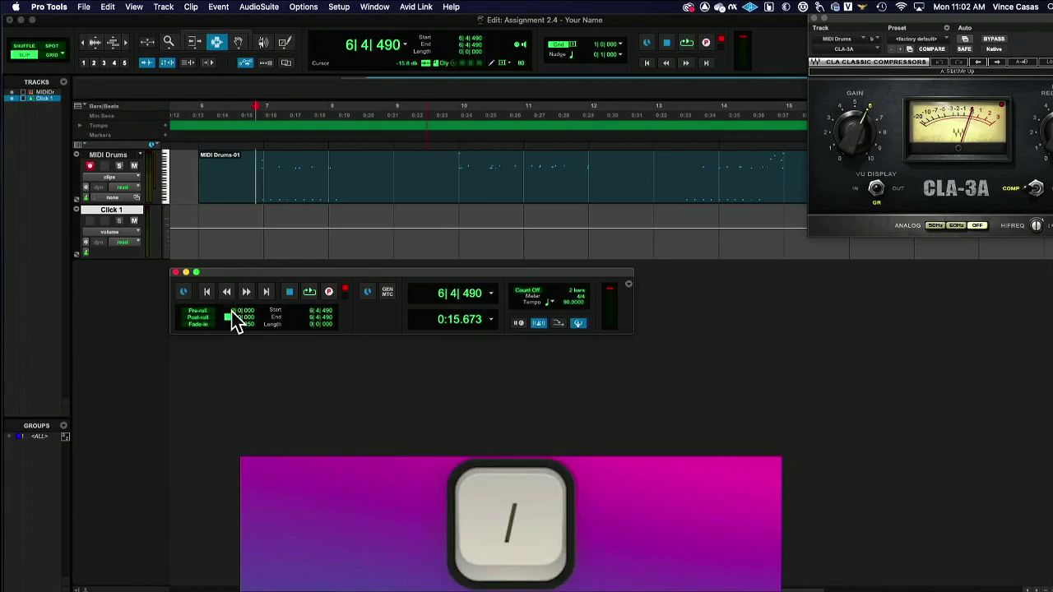
{"action": "key", "text": "slash"}
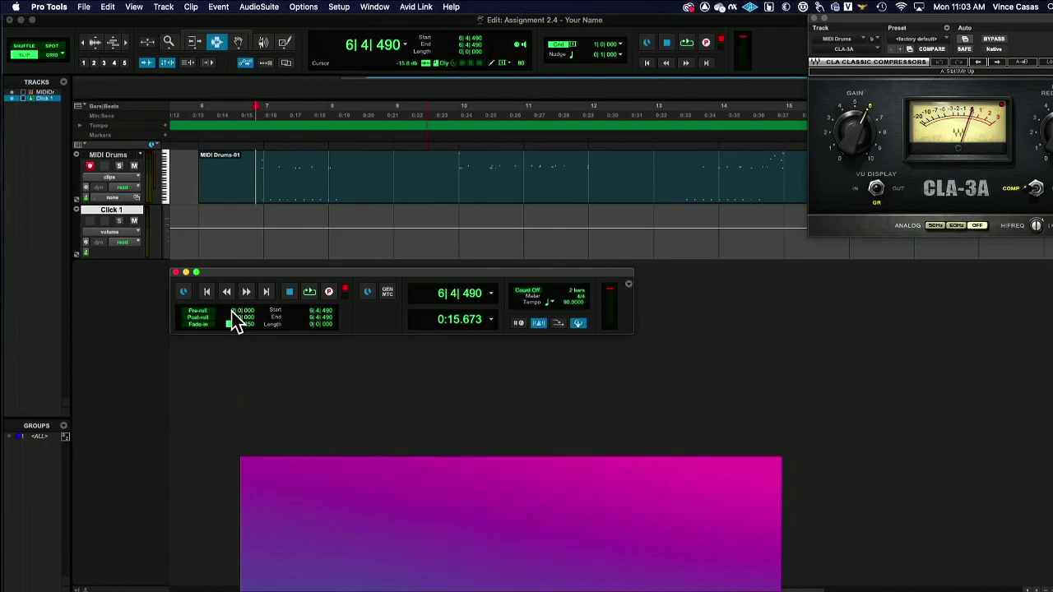
{"action": "key", "text": "slash"}
{"action": "key", "text": "slash"}
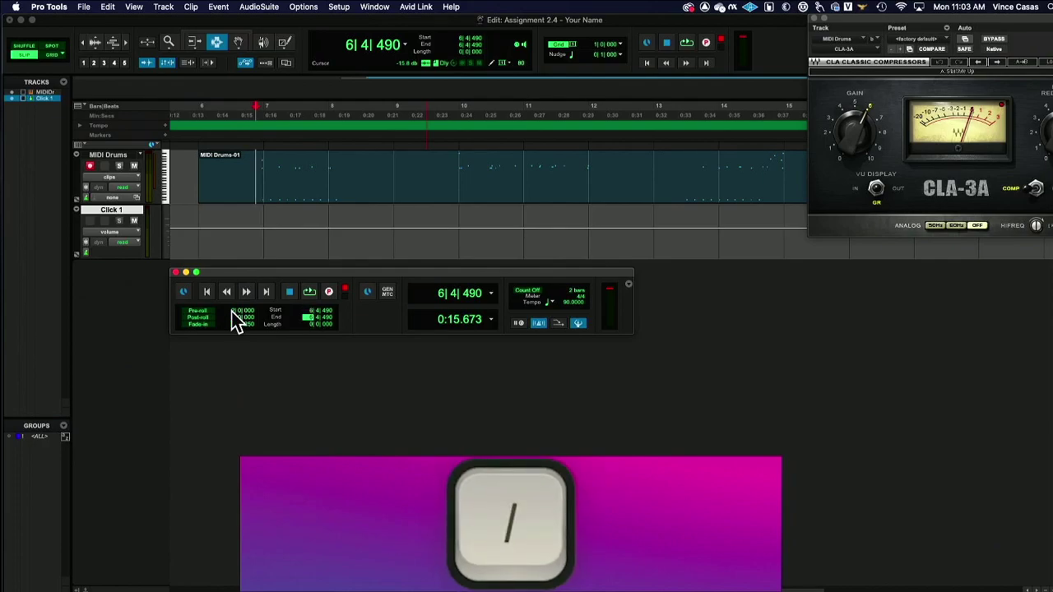
{"action": "key", "text": "slash"}
{"action": "key", "text": "slash"}
{"action": "key", "text": "slash"}
{"action": "key", "text": "slash"}
{"action": "key", "text": "slash"}
{"action": "key", "text": "slash"}
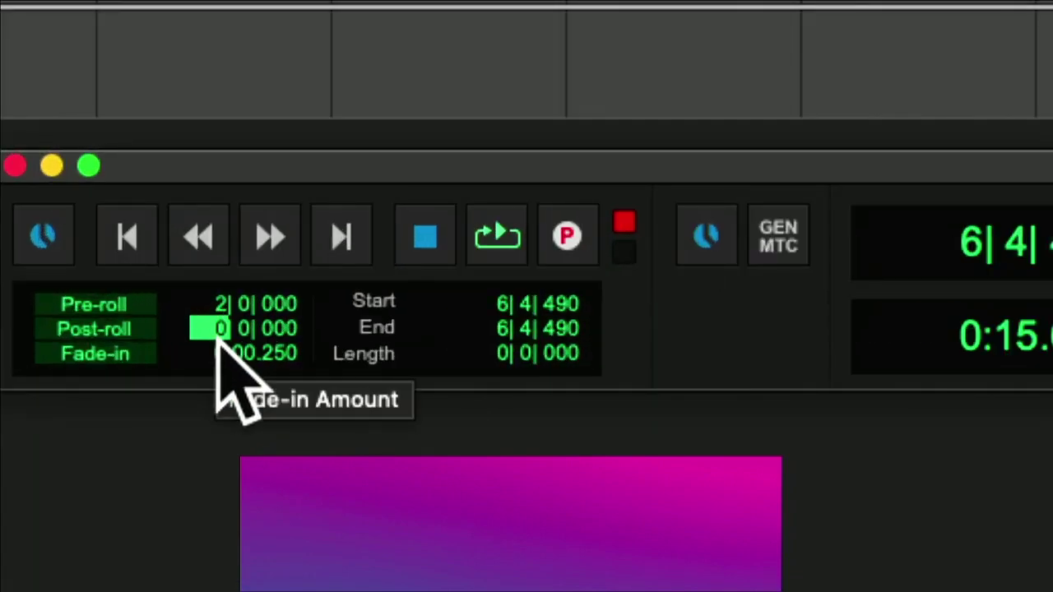
Set the post-roll amount to 2 bars and enable both pre-roll and post-roll
{"action": "type", "text": "2"}
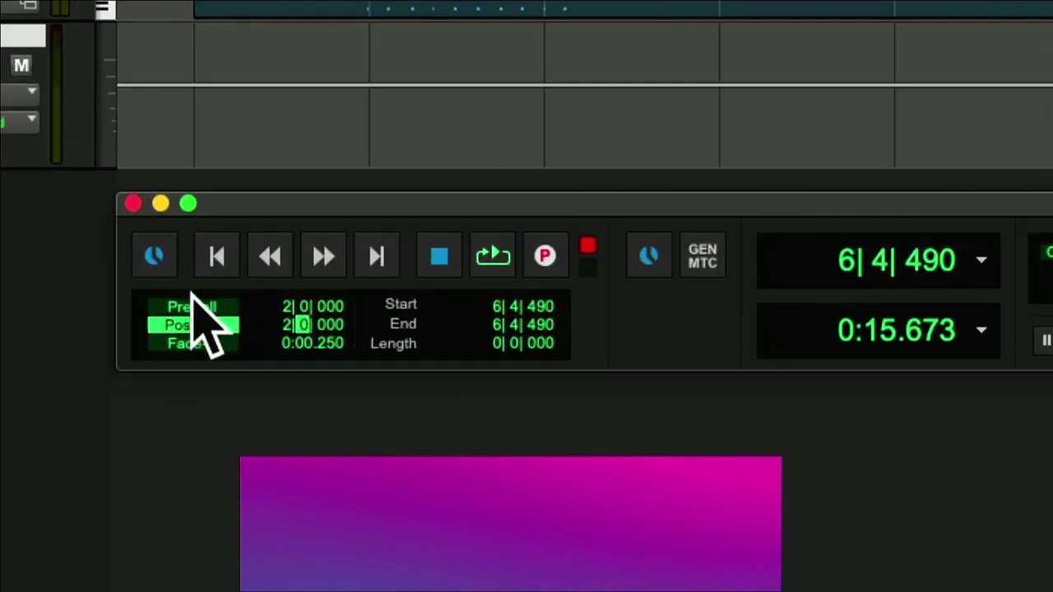
{"action": "left_click", "coordinate": [192, 297]}
{"action": "left_click", "coordinate": [197, 302]}
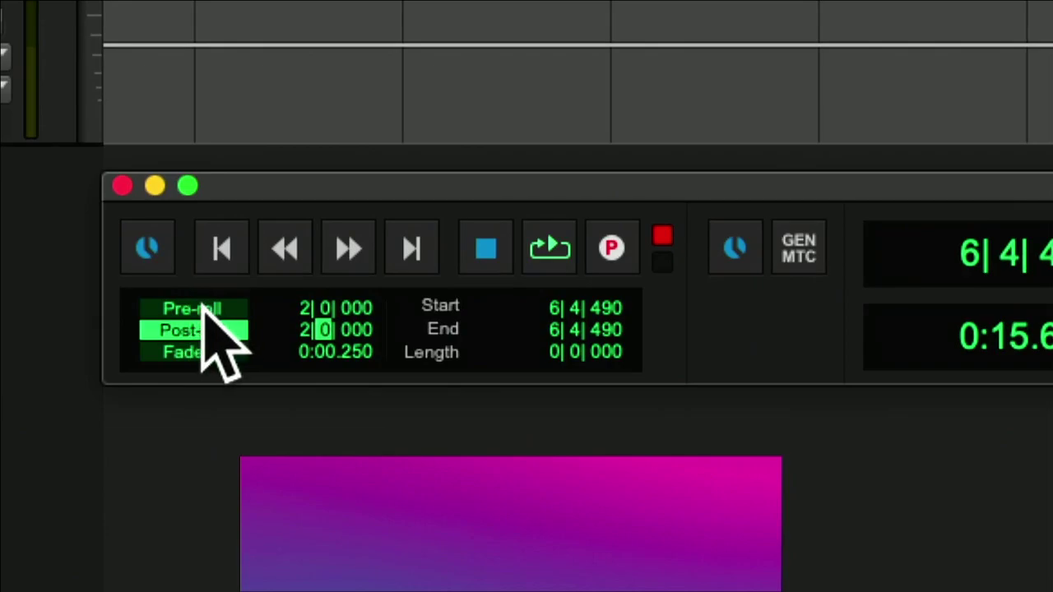
{"action": "left_click", "coordinate": [206, 328]}
{"action": "left_click", "coordinate": [204, 327]}
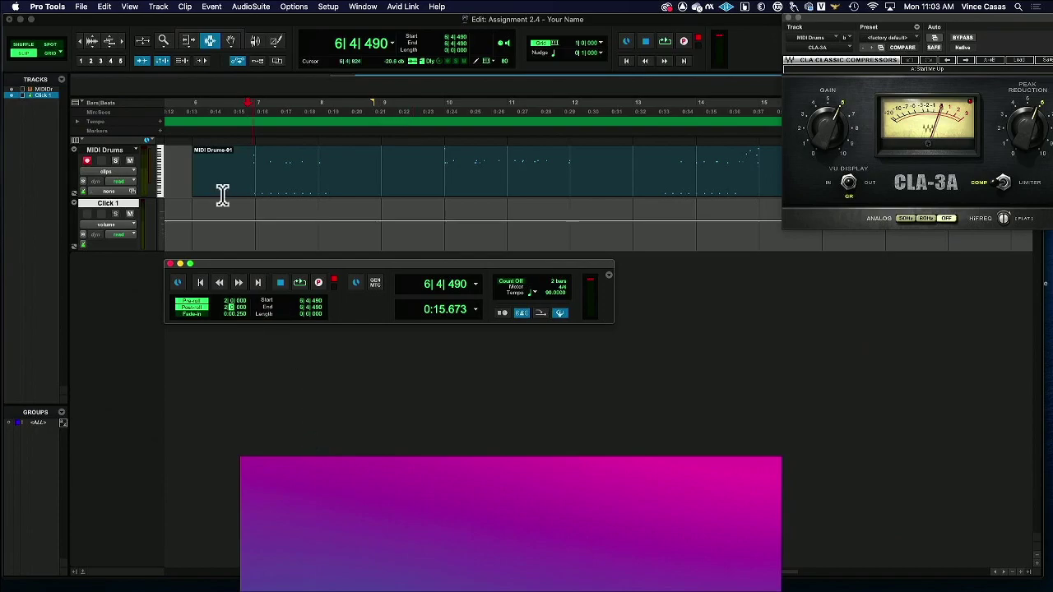
Switch the edit mode to Grid and place the edit cursor exactly at 4|1|000 on the MIDI Drums track
{"action": "scroll", "coordinate": [205, 175], "scroll_direction": "left", "scroll_amount": 2}
{"action": "scroll", "coordinate": [205, 175], "scroll_direction": "left", "scroll_amount": 6}
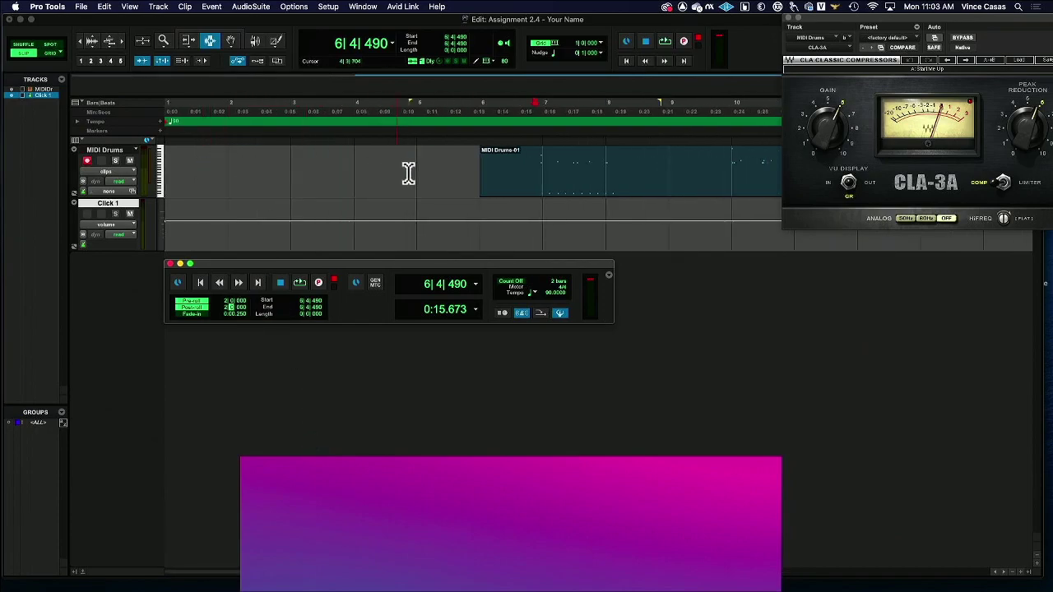
{"action": "left_click", "coordinate": [357, 171]}
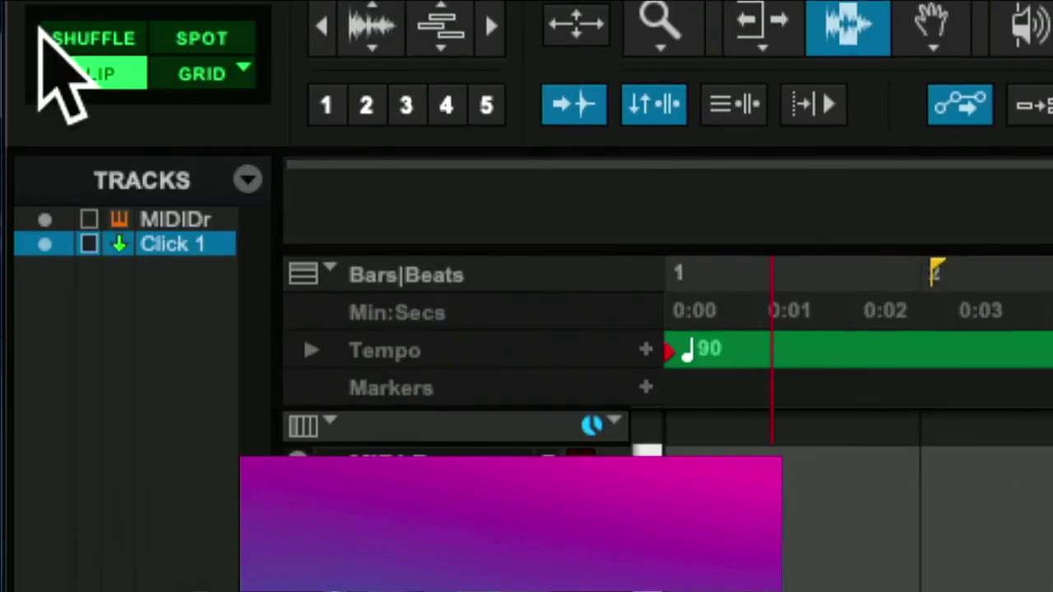
{"action": "left_click", "coordinate": [203, 76]}
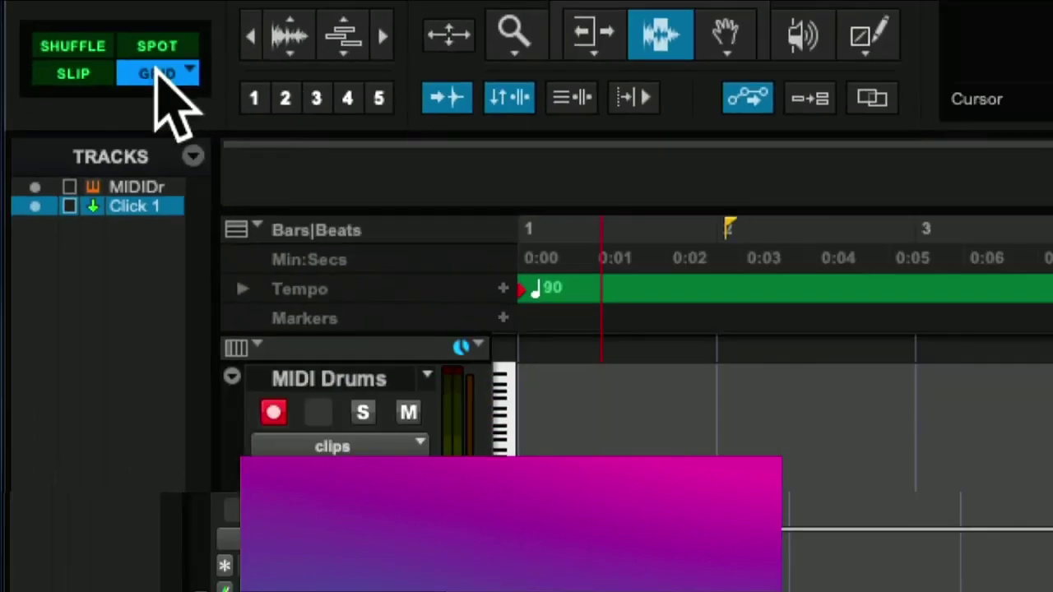
{"action": "left_click", "coordinate": [355, 168]}
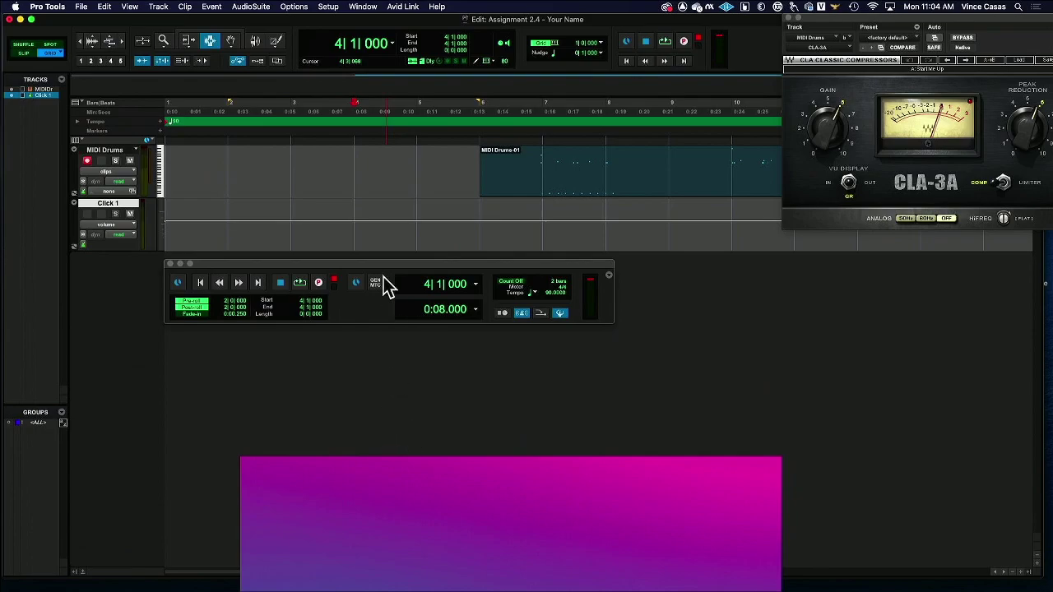
Try a MIDI Drums selection from 4|1|000 to 6|1|000, return to 4|1|000, and place the cursor at 8|1|000
{"action": "left_click_drag", "start_coordinate": [350, 155], "coordinate": [463, 188]}
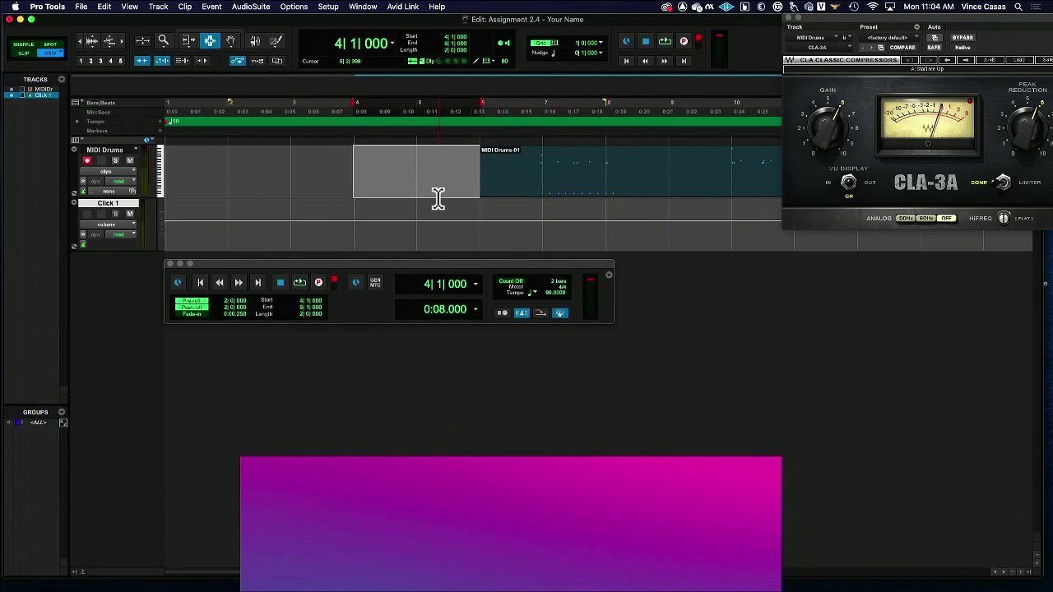
{"action": "left_click", "coordinate": [358, 184]}
{"action": "scroll", "coordinate": [360, 186], "scroll_direction": "right", "scroll_amount": 6}
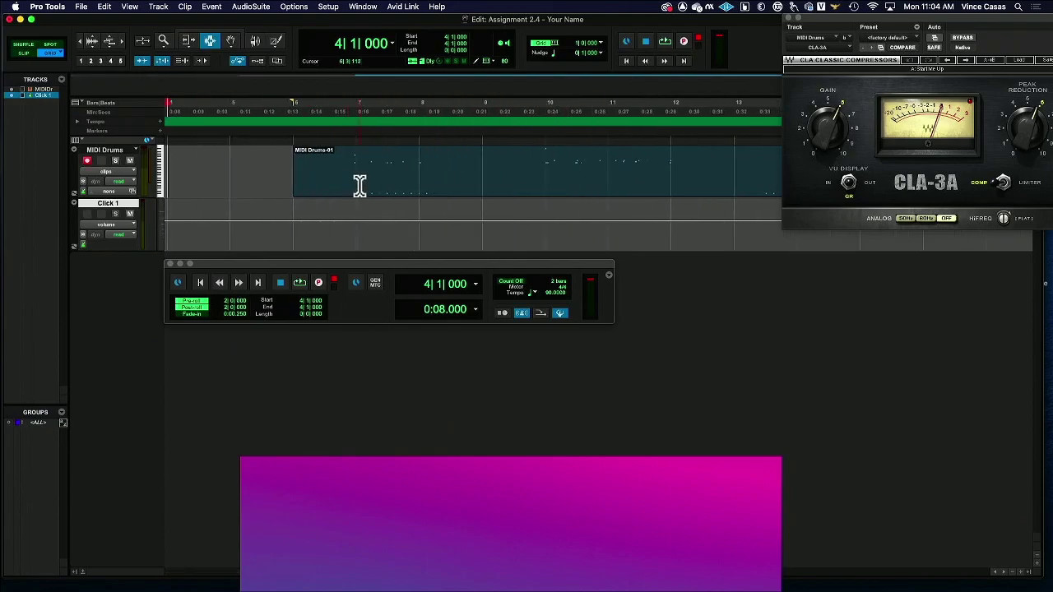
{"action": "left_click", "coordinate": [386, 170]}
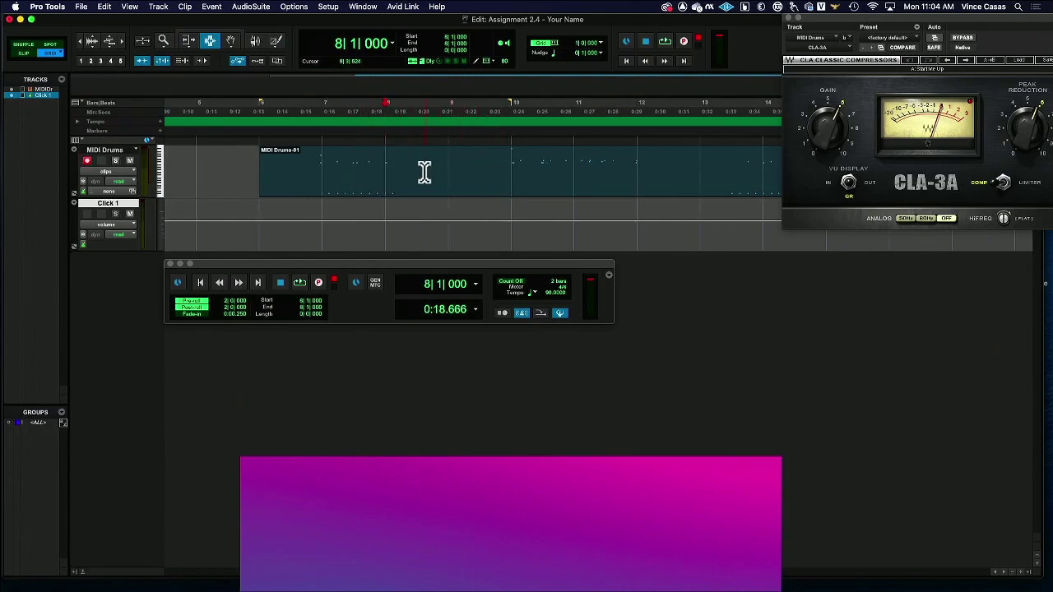
Place the edit cursor at 10|1|000 in the drum clip, play from there with the pre-roll, and stop
{"action": "key", "text": "super+e"}
{"action": "key", "text": "super+e"}
{"action": "key", "text": "super+e"}
{"action": "key", "text": "super+e"}
{"action": "scroll", "coordinate": [418, 174], "scroll_direction": "right", "scroll_amount": 5}
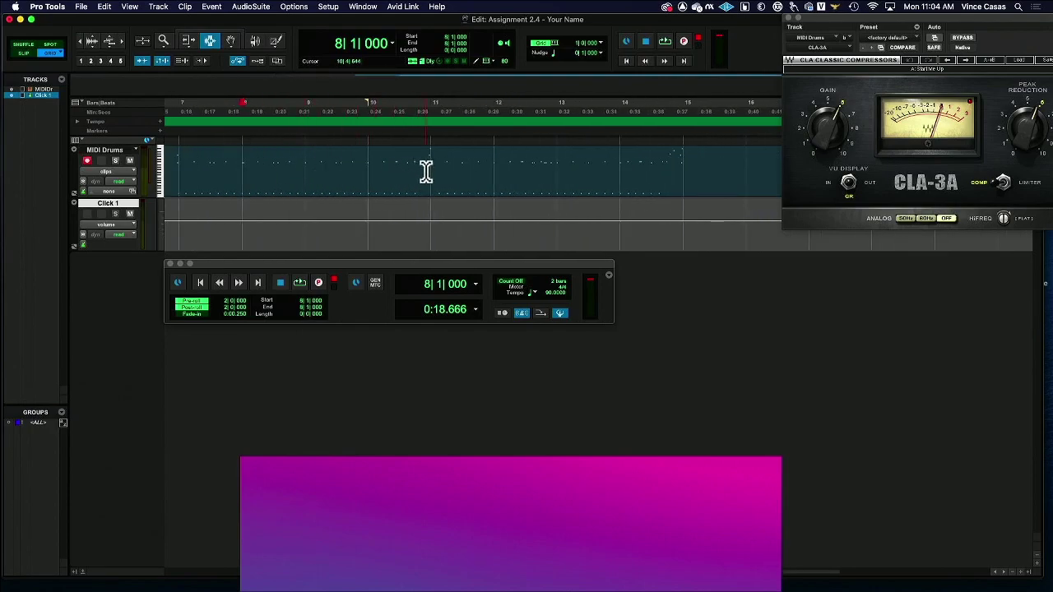
{"action": "left_click", "coordinate": [371, 163]}
{"action": "key", "text": "space"}
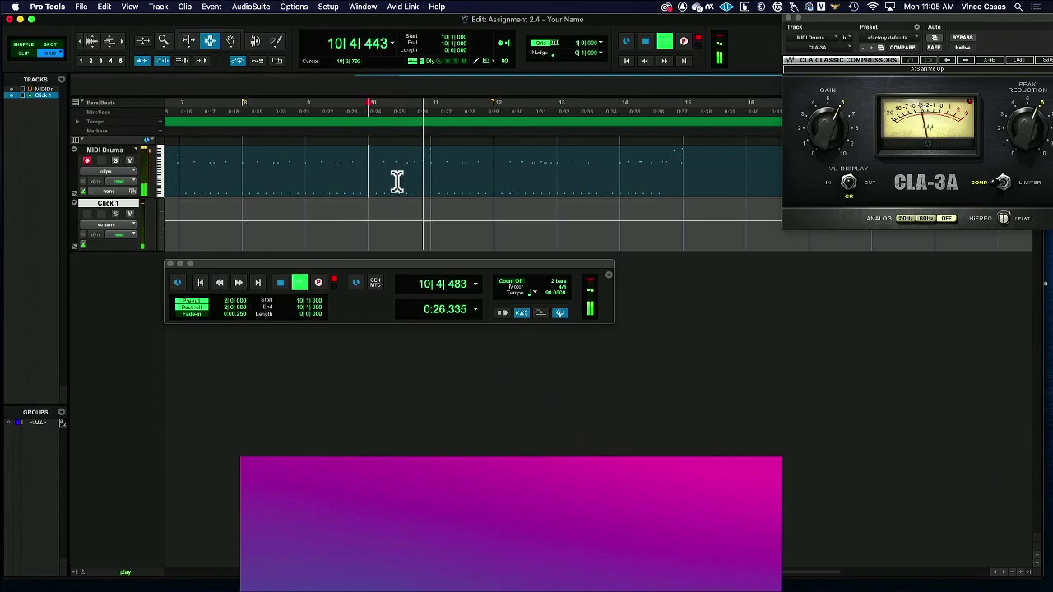
{"action": "key", "text": "space"}
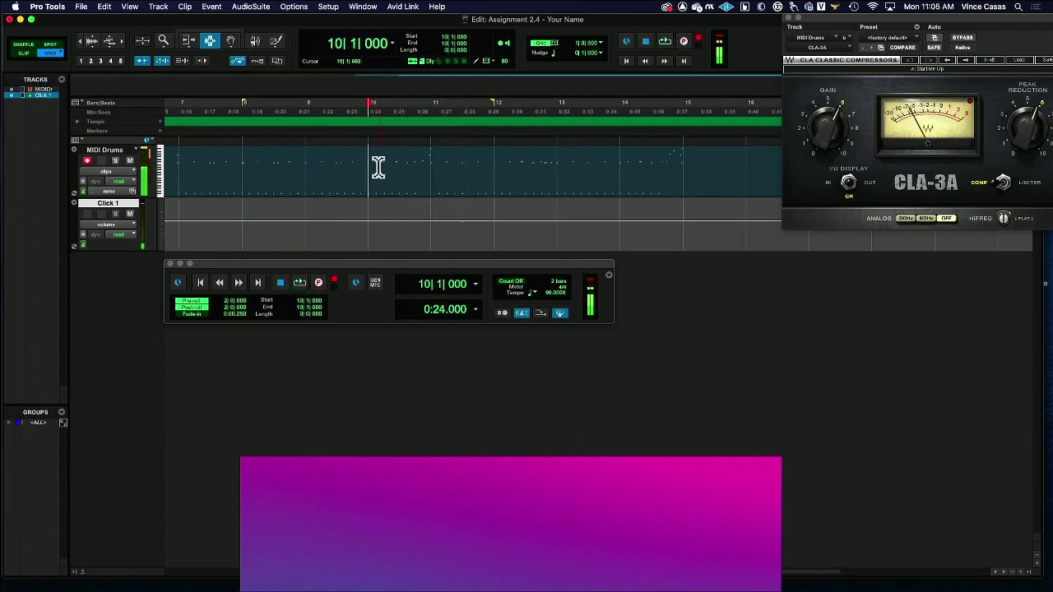
Select 10|1|000 to 11|1|000 in the drum clip, record over it with pre-roll and post-roll, and stop
{"action": "left_click_drag", "start_coordinate": [370, 162], "coordinate": [425, 164]}
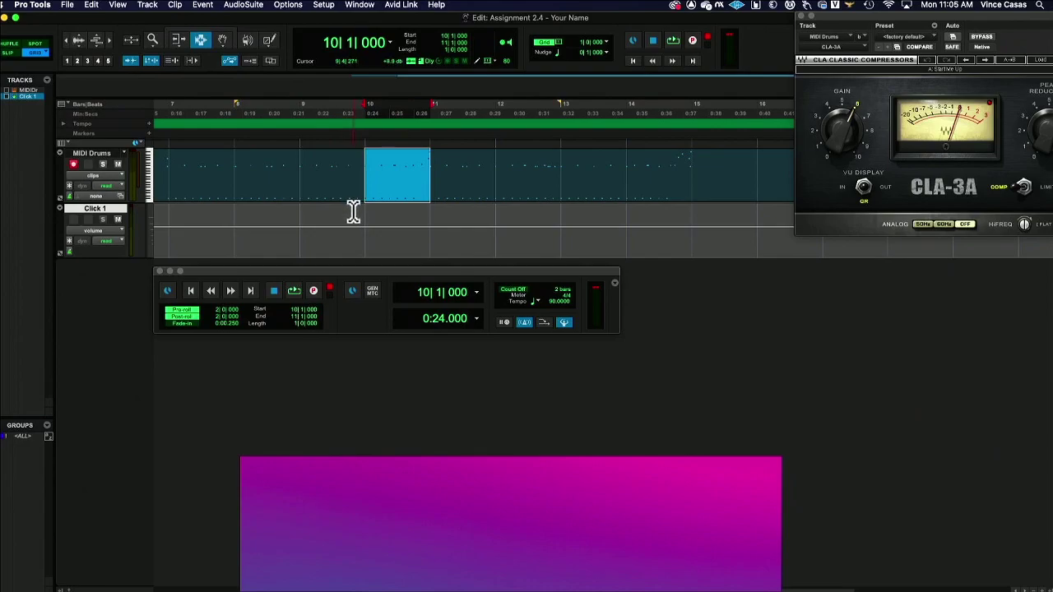
{"action": "key", "text": "super+space"}
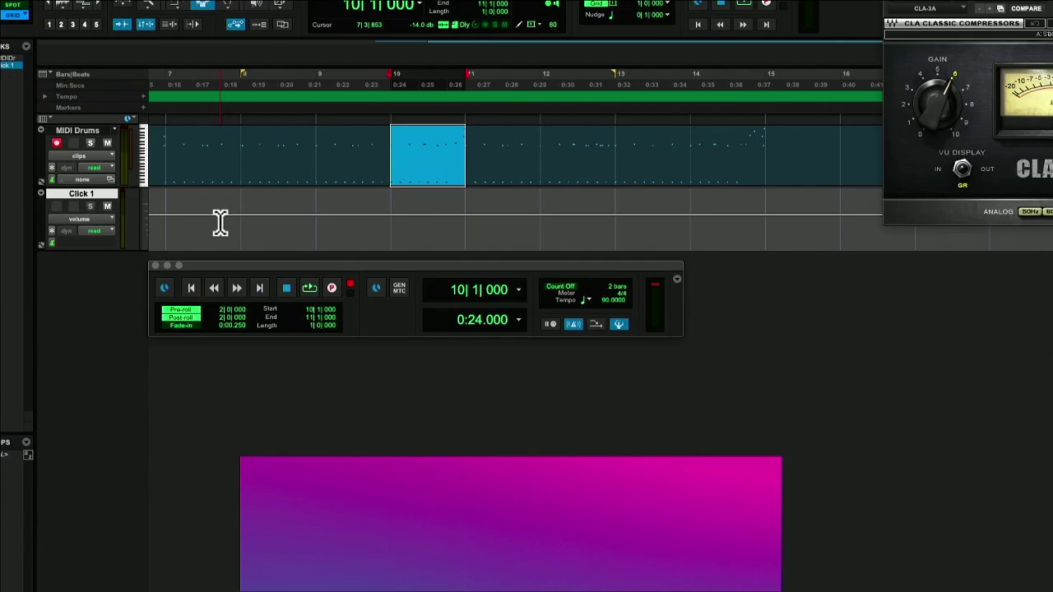
{"action": "key", "text": "super+space"}
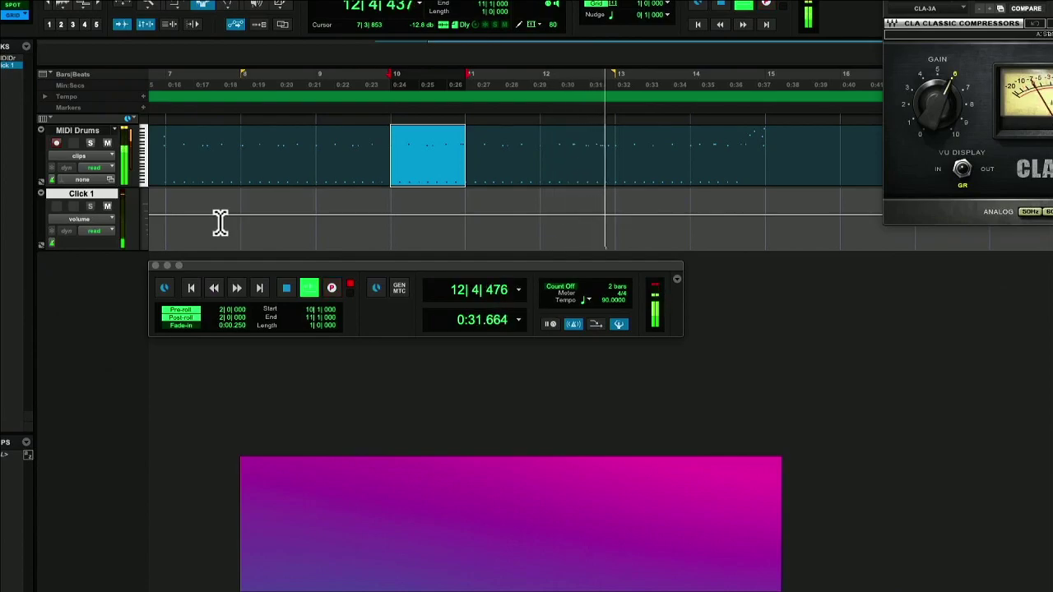
{"action": "key", "text": "space"}
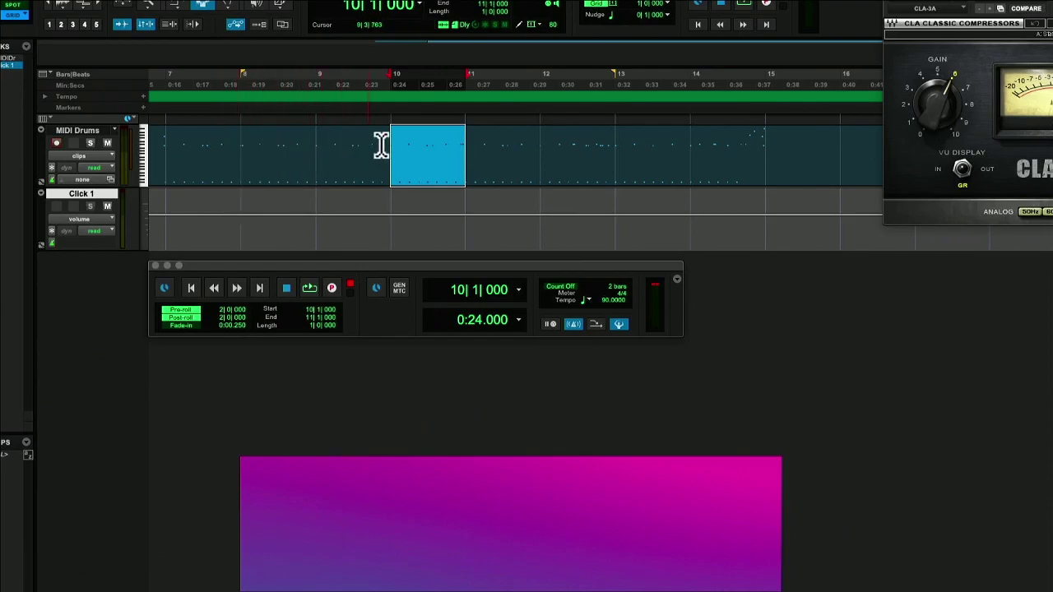
{"action": "left_click", "coordinate": [178, 3]}
{"action": "left_click", "coordinate": [403, 150]}
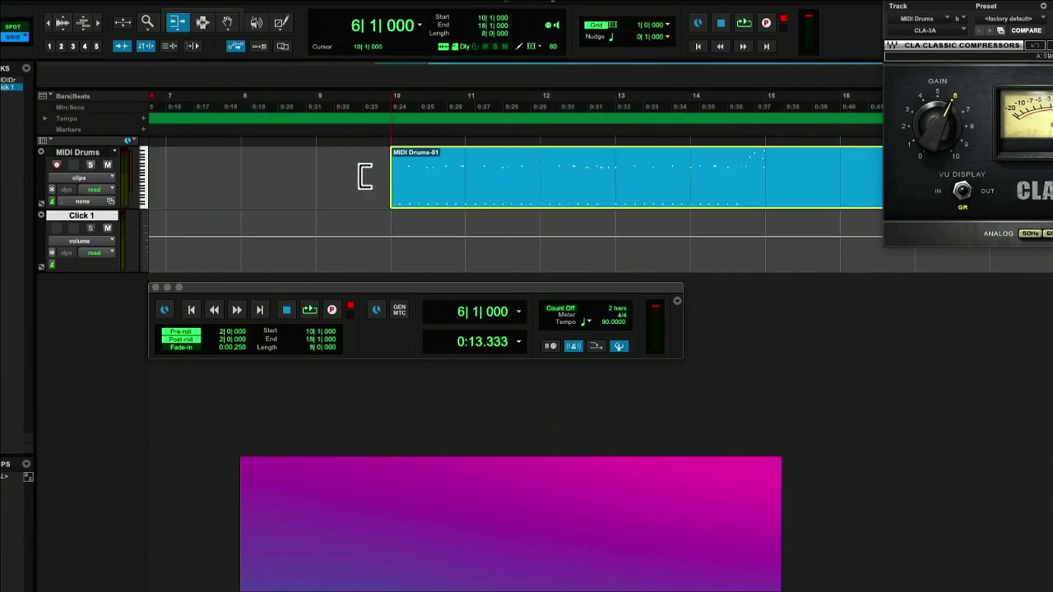
{"action": "key", "text": "super+z"}
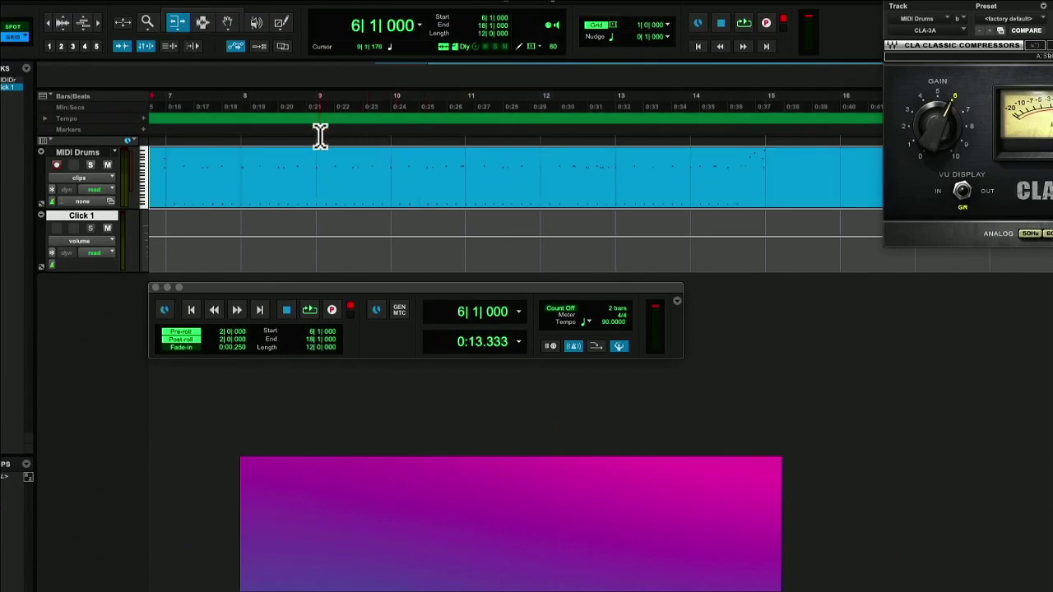
{"action": "left_click", "coordinate": [204, 27]}
{"action": "left_click", "coordinate": [229, 27]}
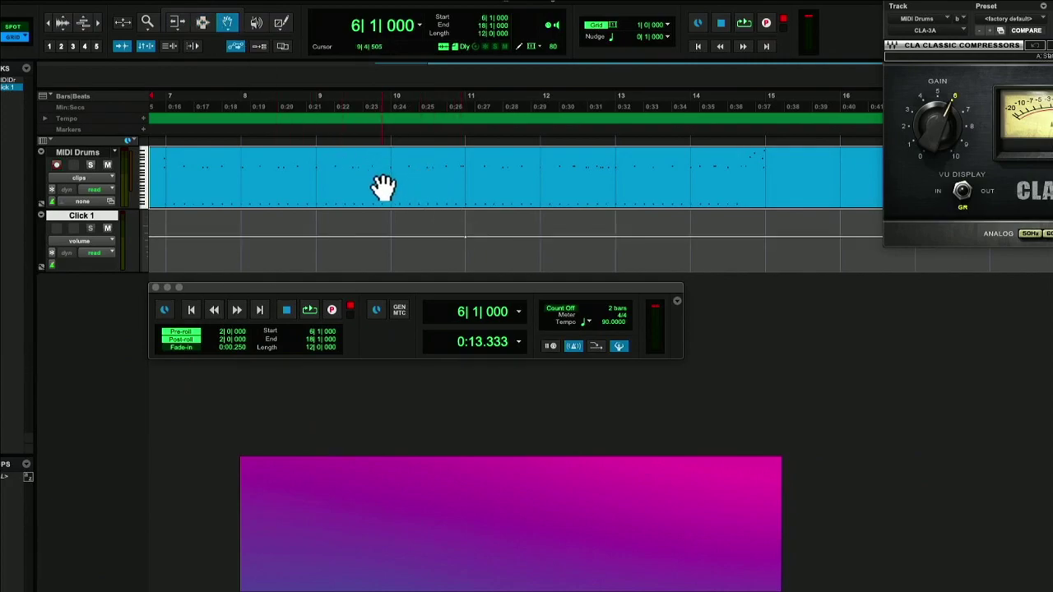
Switch to the Selector tool and select the drum clip's range from 10|1|000 to 12|1|000
{"action": "left_click", "coordinate": [202, 23]}
{"action": "left_click", "coordinate": [440, 164]}
{"action": "left_click_drag", "start_coordinate": [386, 170], "coordinate": [522, 181]}
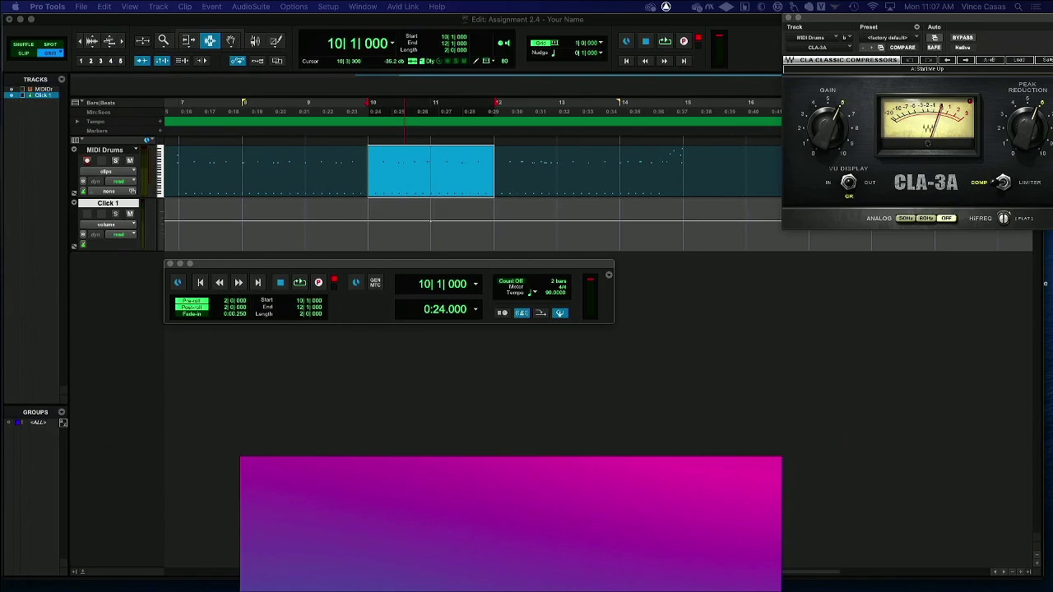
Clear away the CLA-3A plug-in window and capture a screenshot showing the whole MIDI Drums clip and the Transport window
{"action": "left_click", "coordinate": [87, 43]}
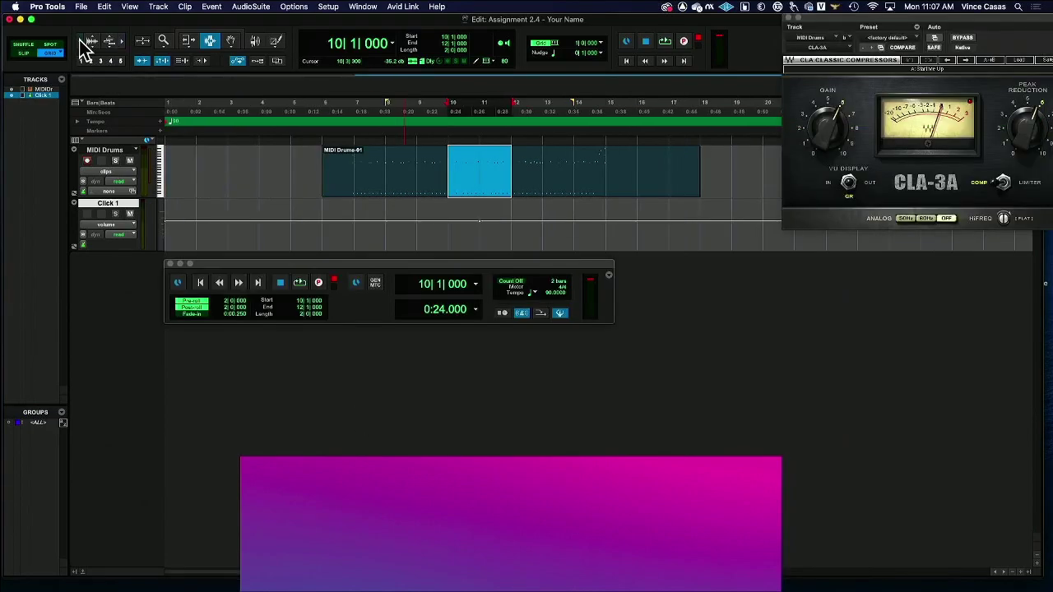
{"action": "left_click_drag", "start_coordinate": [814, 21], "coordinate": [755, 177]}
{"action": "left_click", "coordinate": [730, 172]}
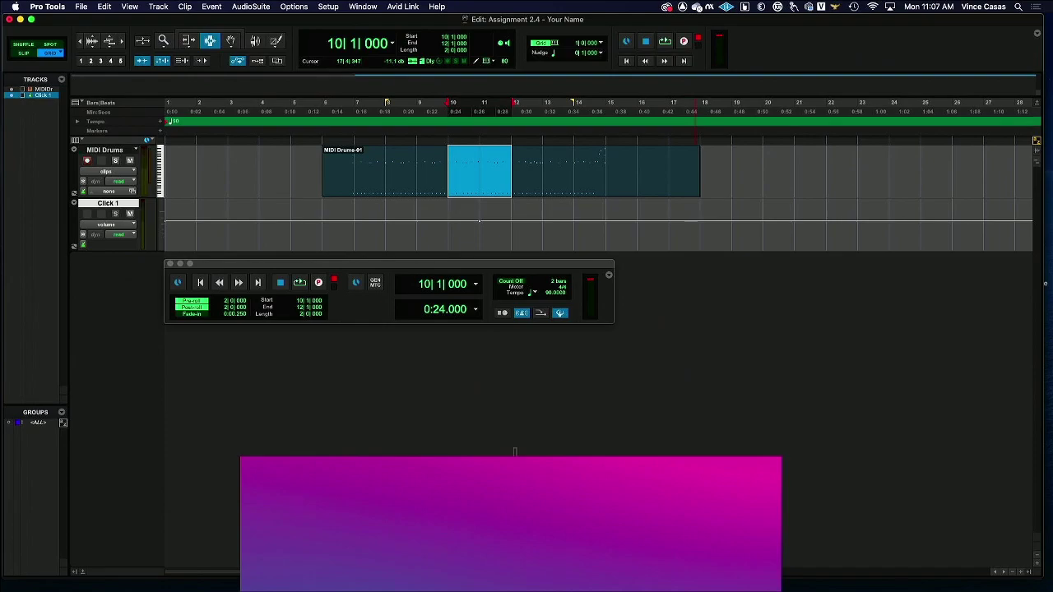
{"action": "key", "text": "shift+super+4"}
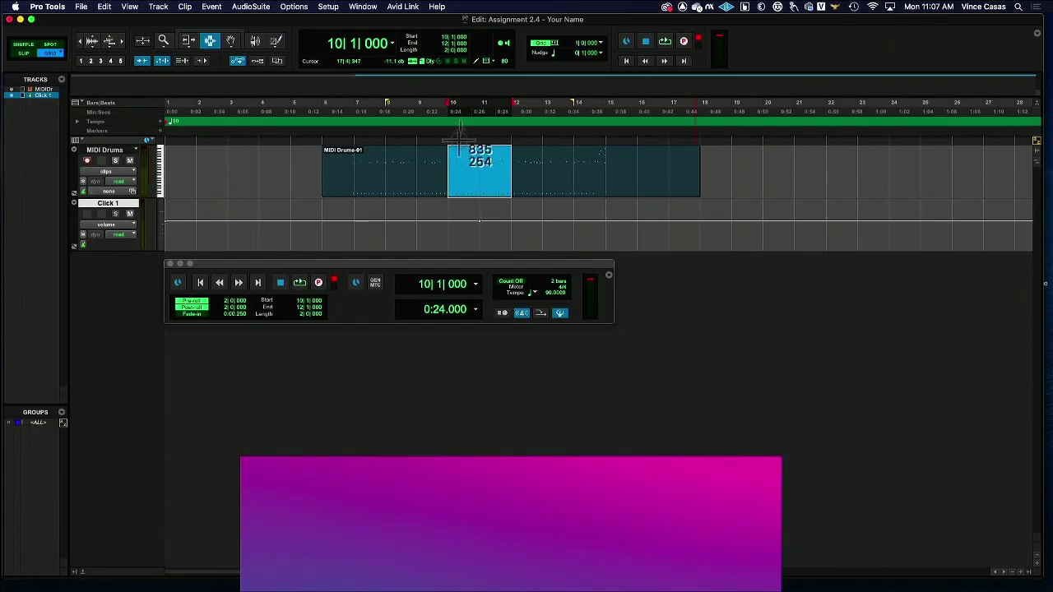
{"action": "left_click_drag", "start_coordinate": [2, 1], "coordinate": [735, 344]}
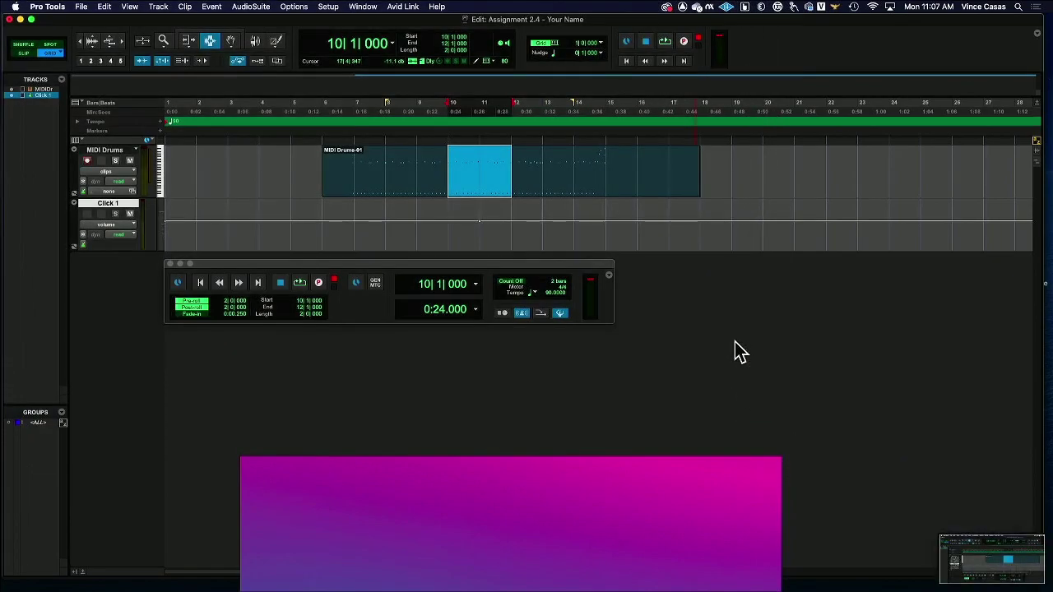